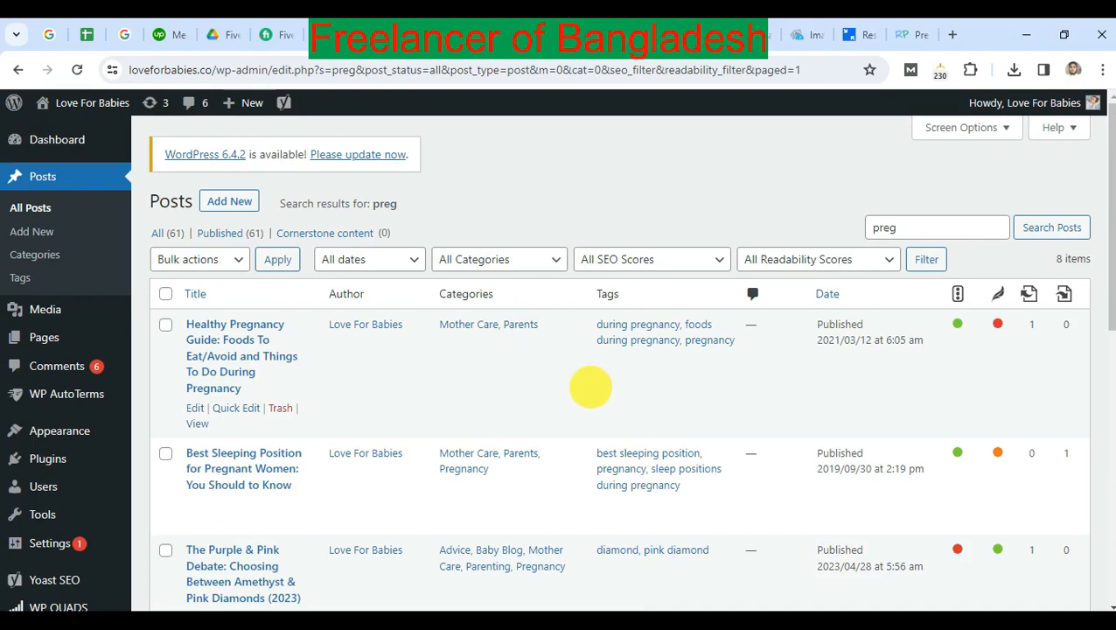
scroll(589, 386, down, 1)
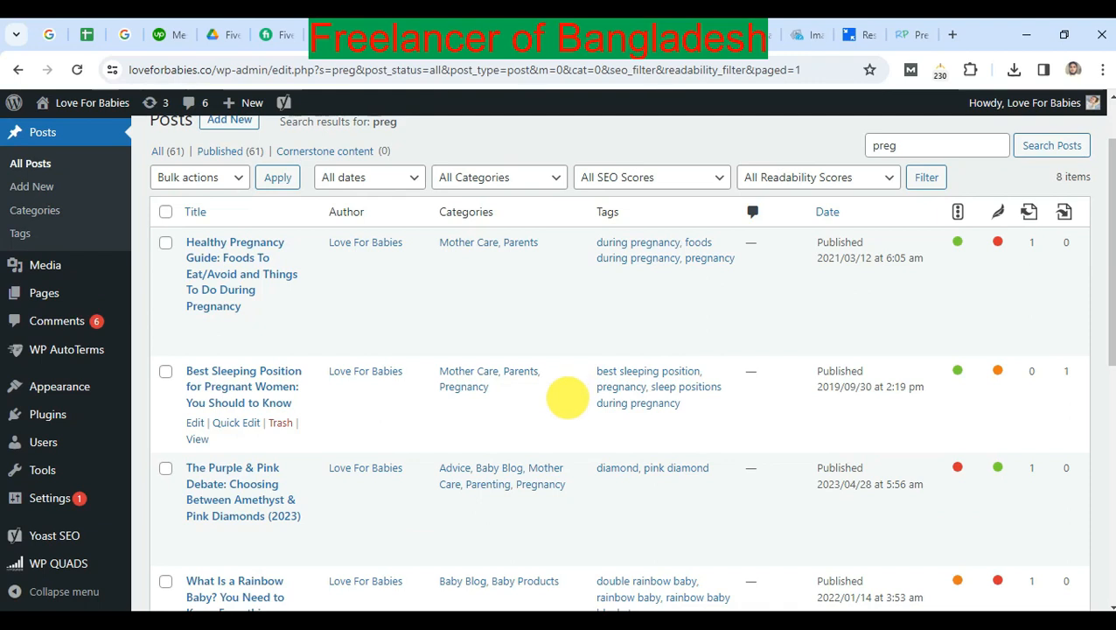
scroll(556, 398, up, 2)
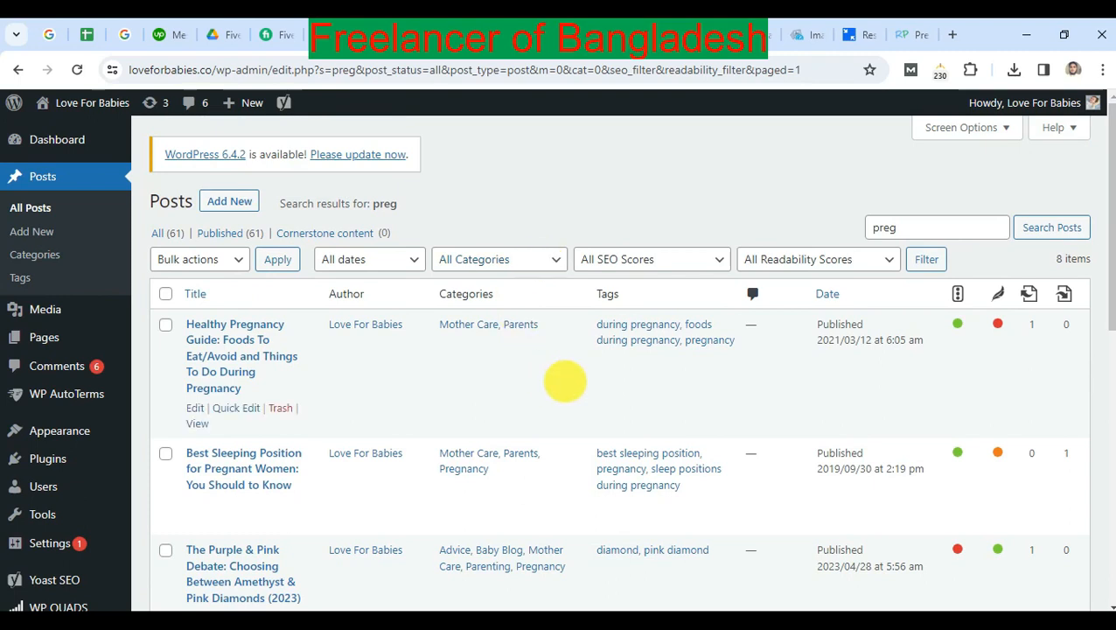
scroll(564, 381, down, 1)
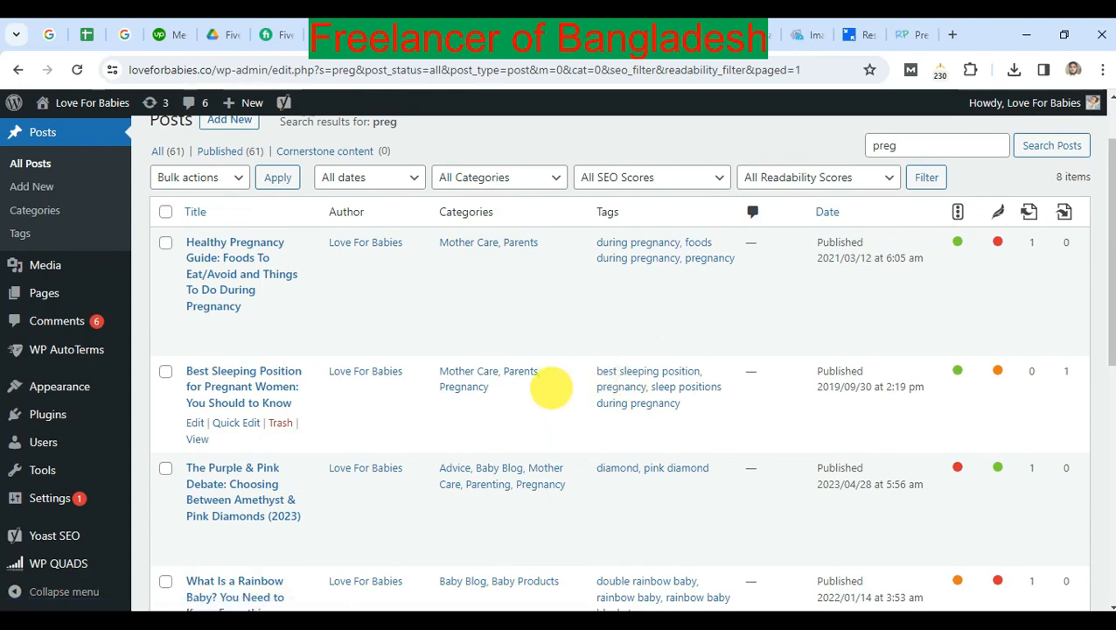
scroll(551, 388, up, 1)
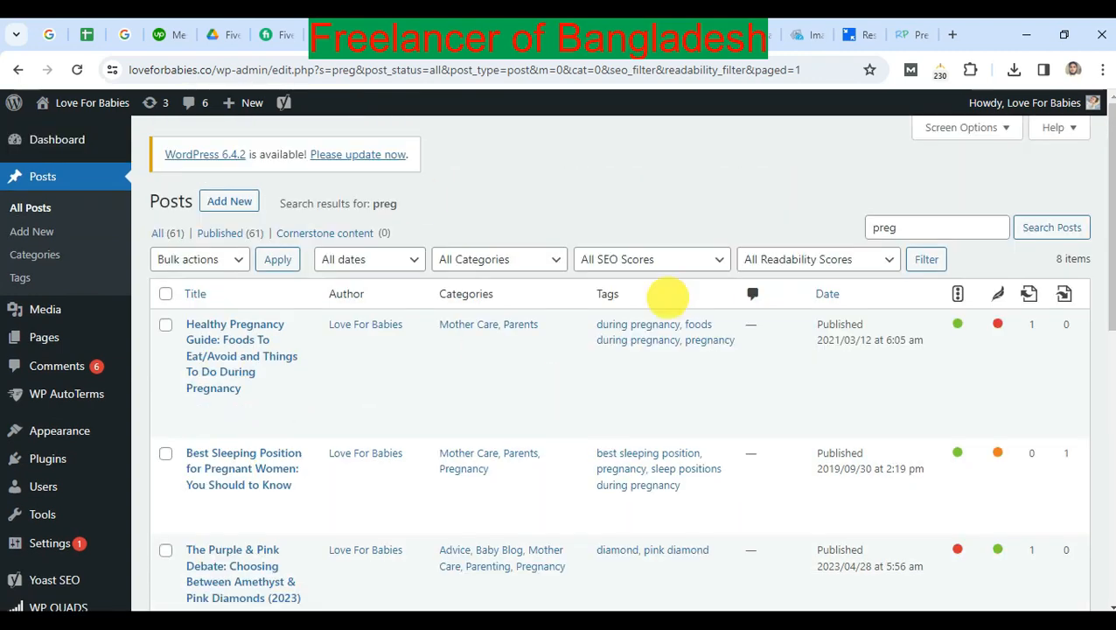
List all posts without the search filter and start a new post, placing the cursor in its title field
mouse_move(142, 130)
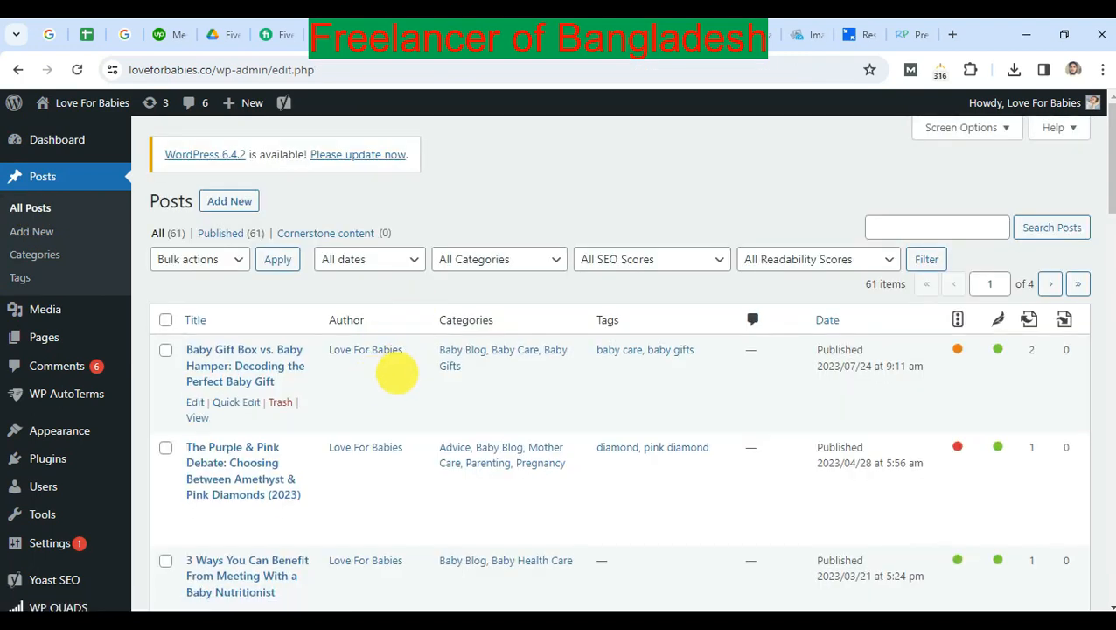
scroll(419, 384, down, 2)
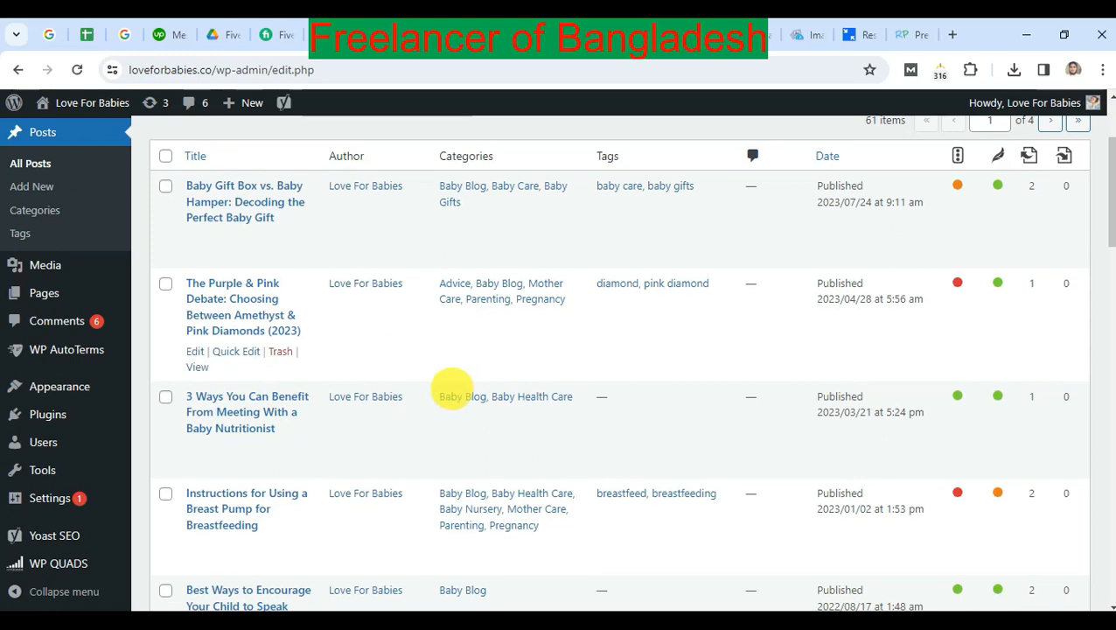
scroll(437, 389, down, 3)
scroll(445, 396, up, 5)
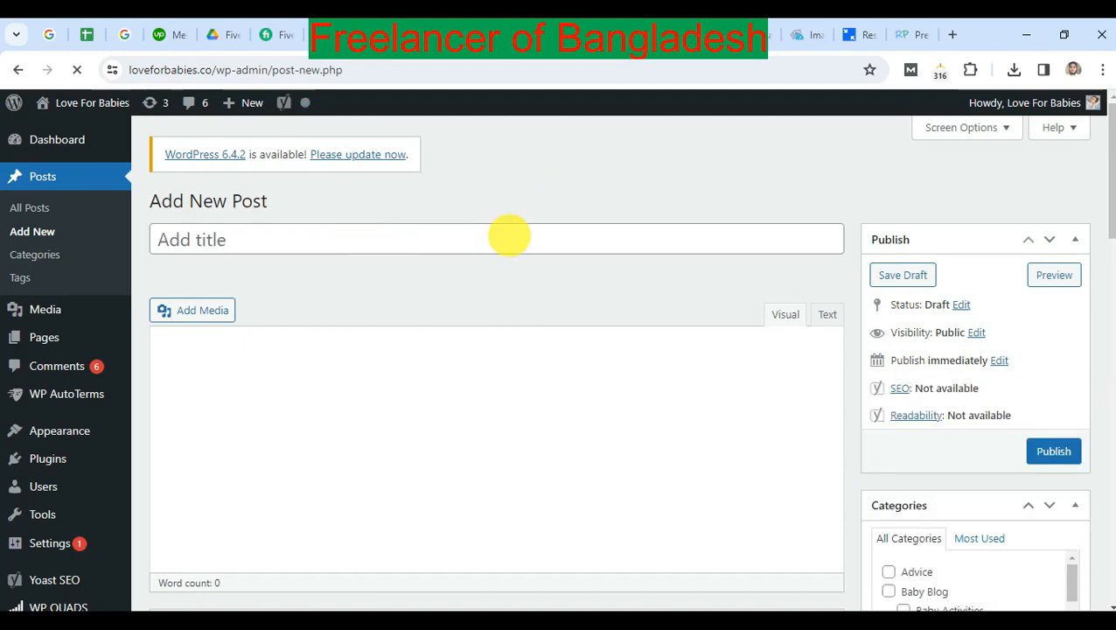
click(481, 236)
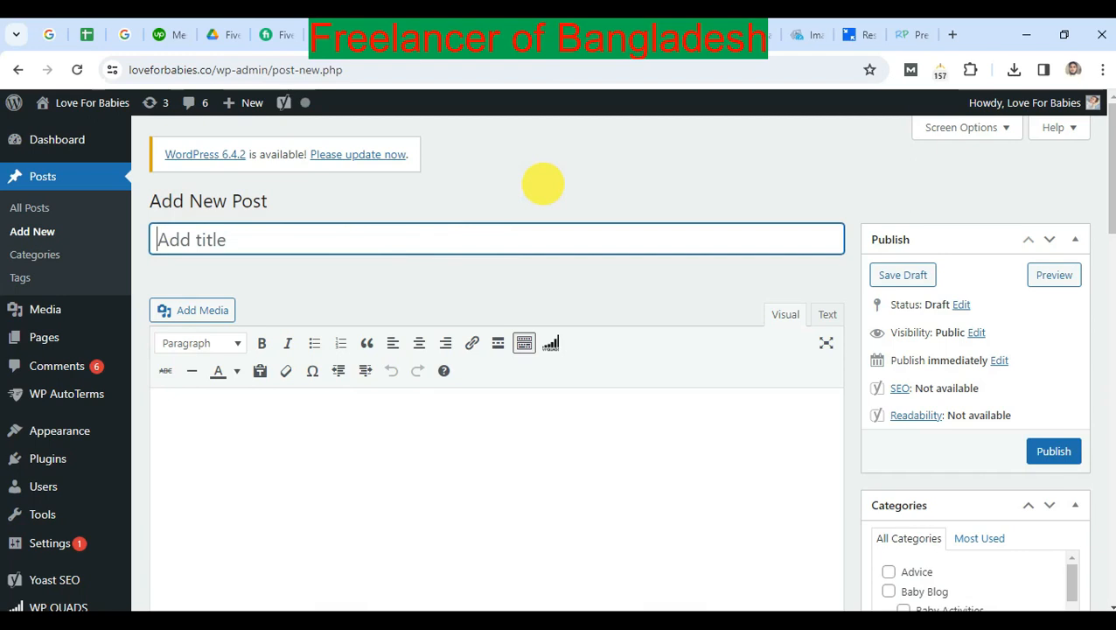
Switch to the Google Docs article and copy its title heading, "Accessing Free Pregnancy Services: Empowering Your Journey"
click(459, 37)
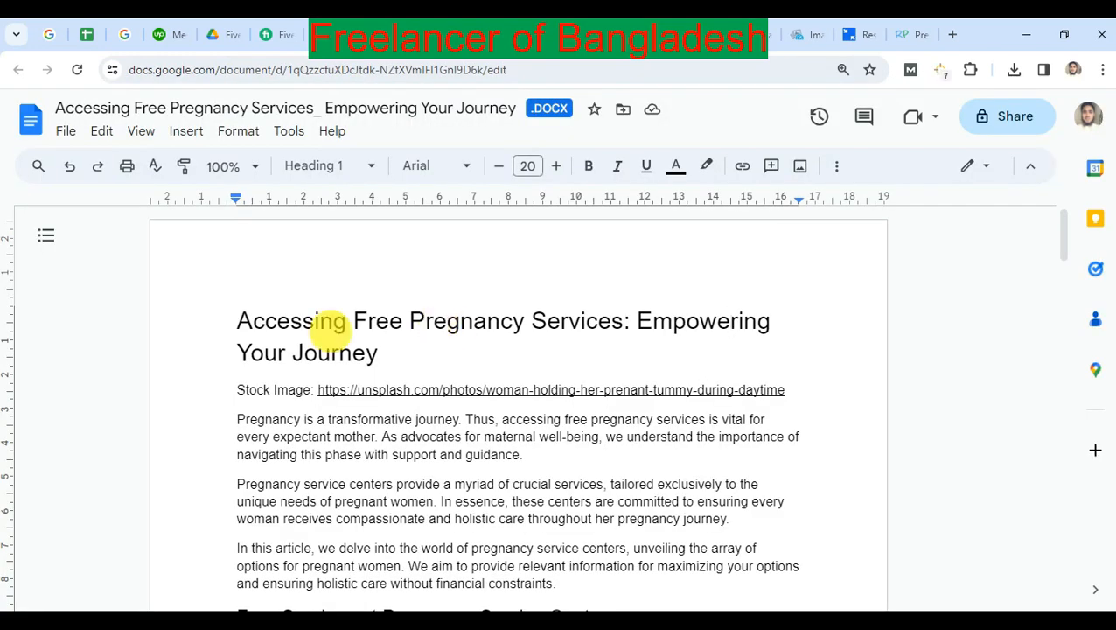
triple_click(331, 331)
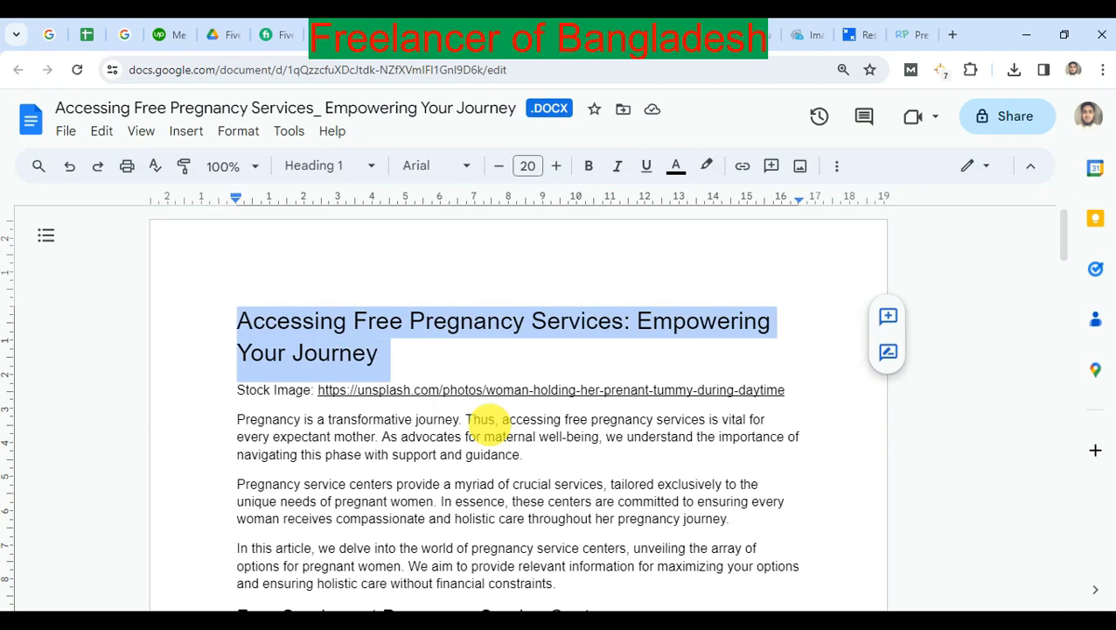
scroll(488, 427, down, 15)
scroll(491, 427, up, 15)
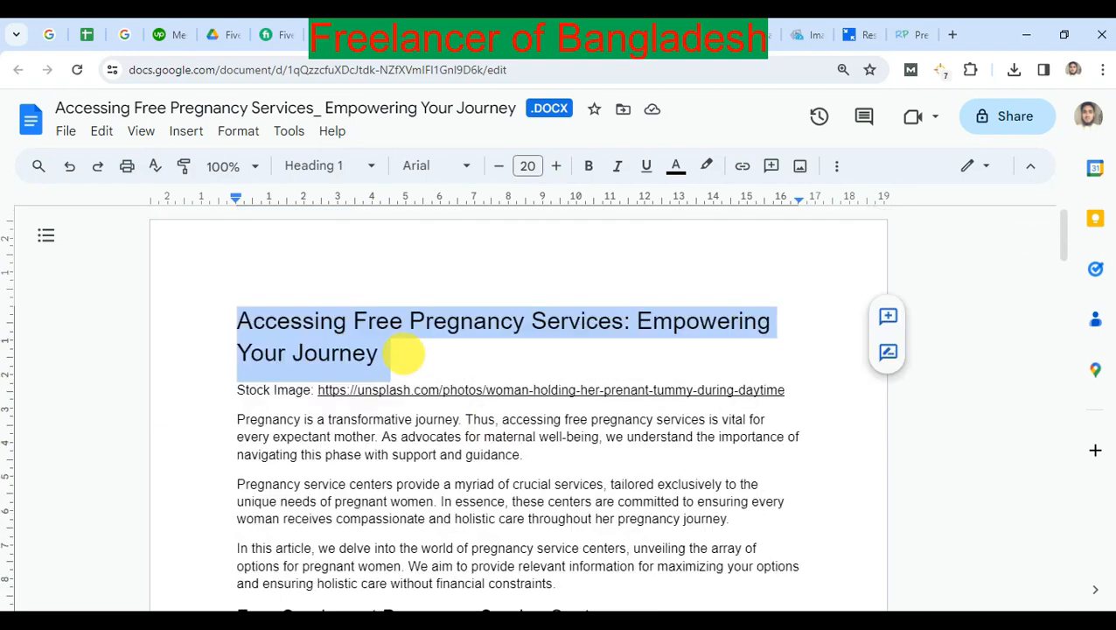
click(406, 354)
shift+click(239, 321)
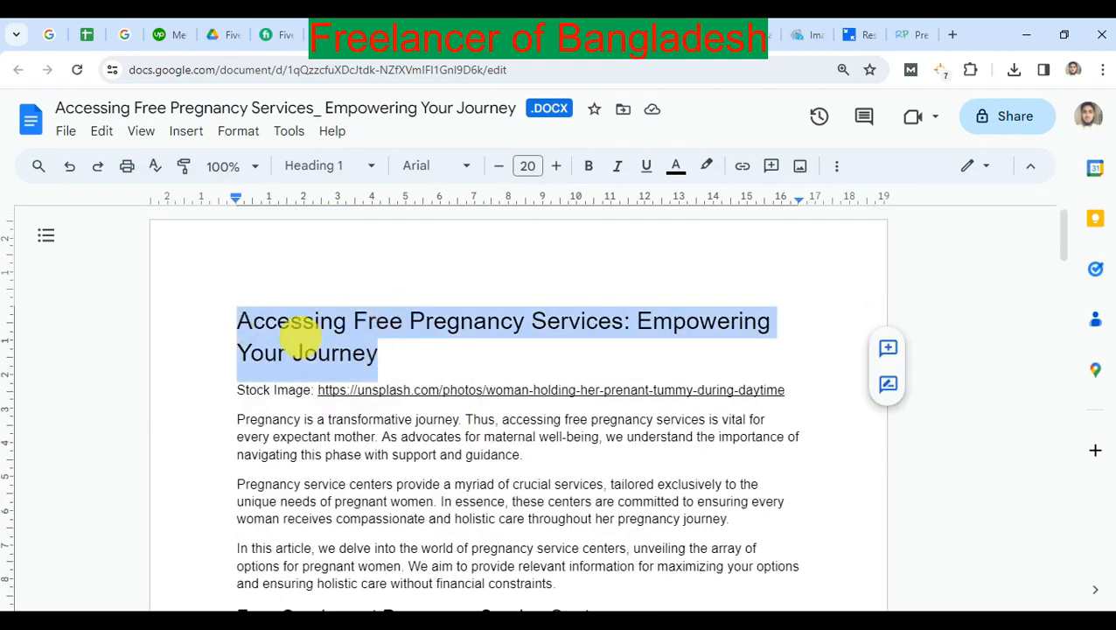
triple_click(308, 323)
key(ctrl+c)
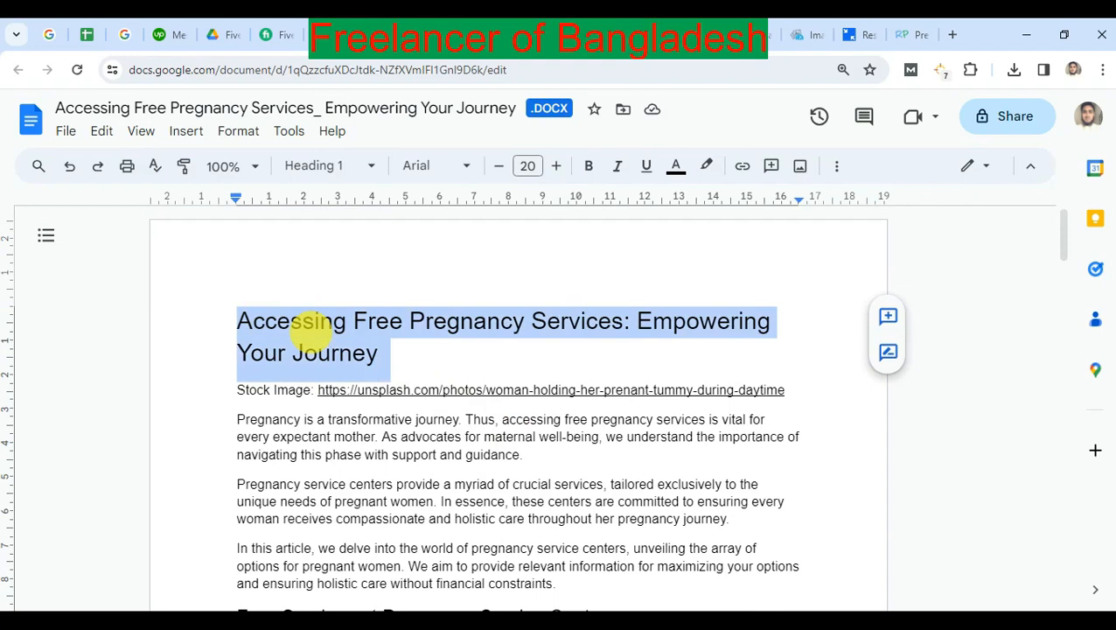
Return to the new WordPress post and paste the copied heading as its title
click(420, 35)
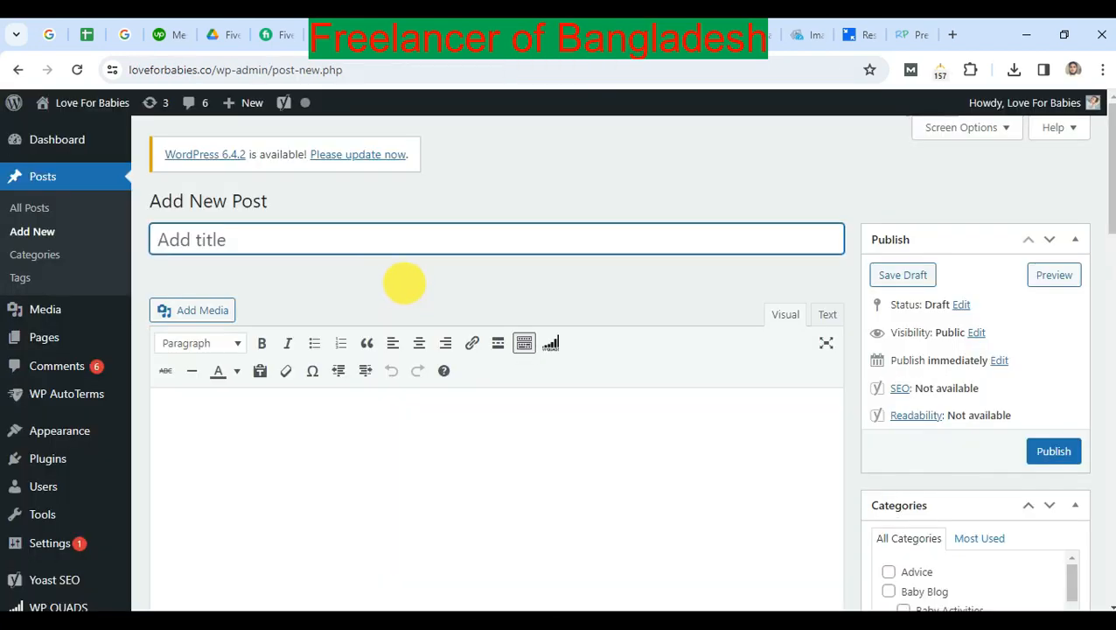
click(404, 237)
key(ctrl+v)
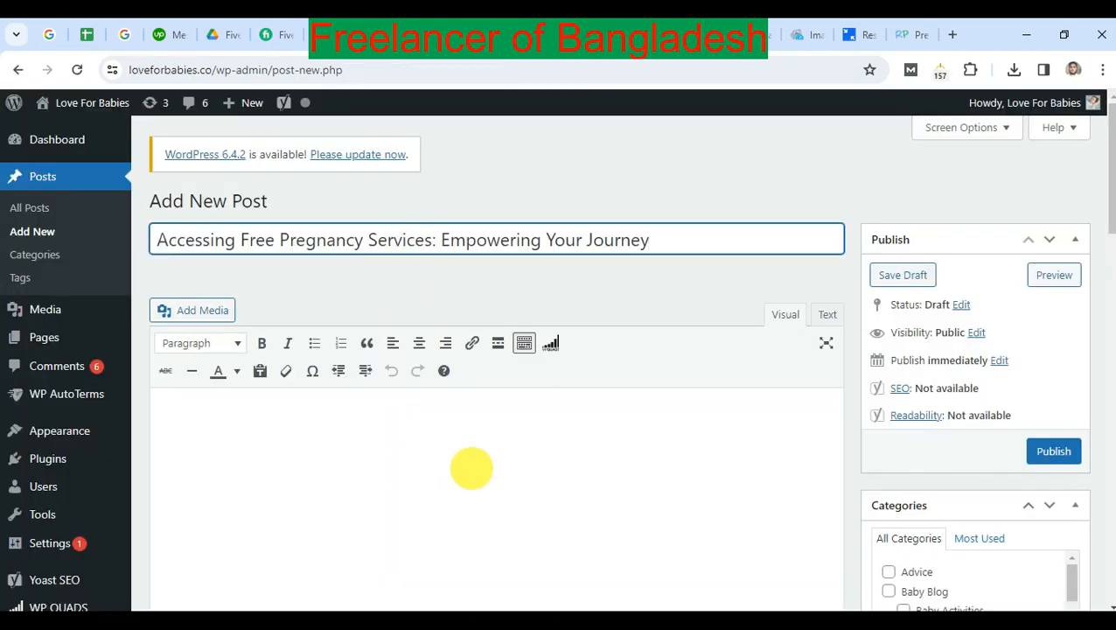
Place the cursor in the empty post body and copy the article text below the stock image line from the Google Docs document
click(464, 462)
scroll(447, 379, down, 2)
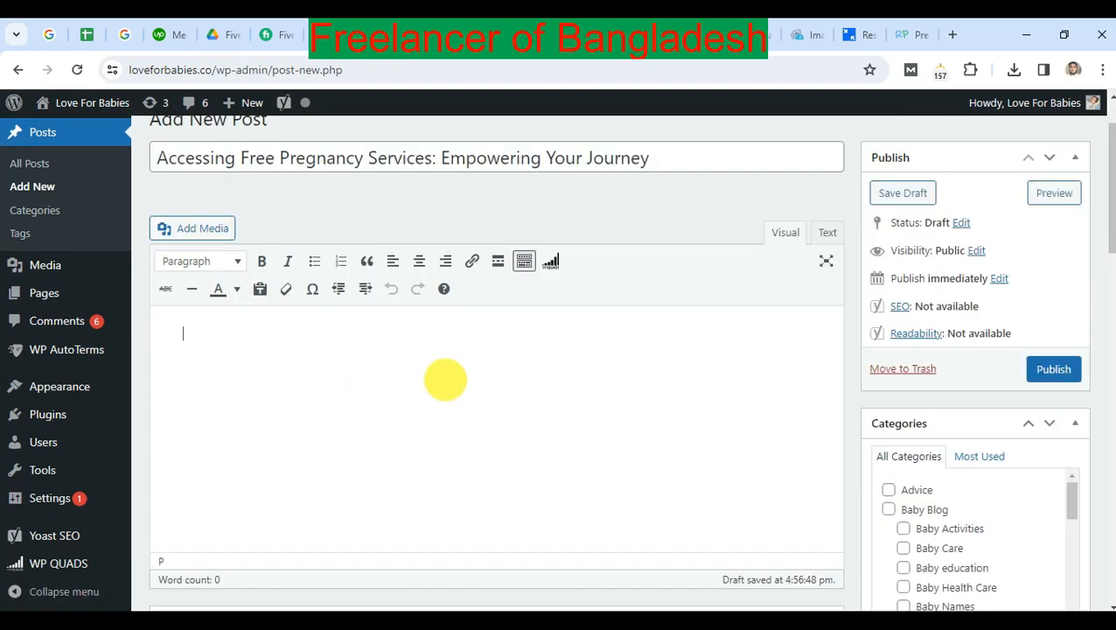
scroll(486, 366, down, 1)
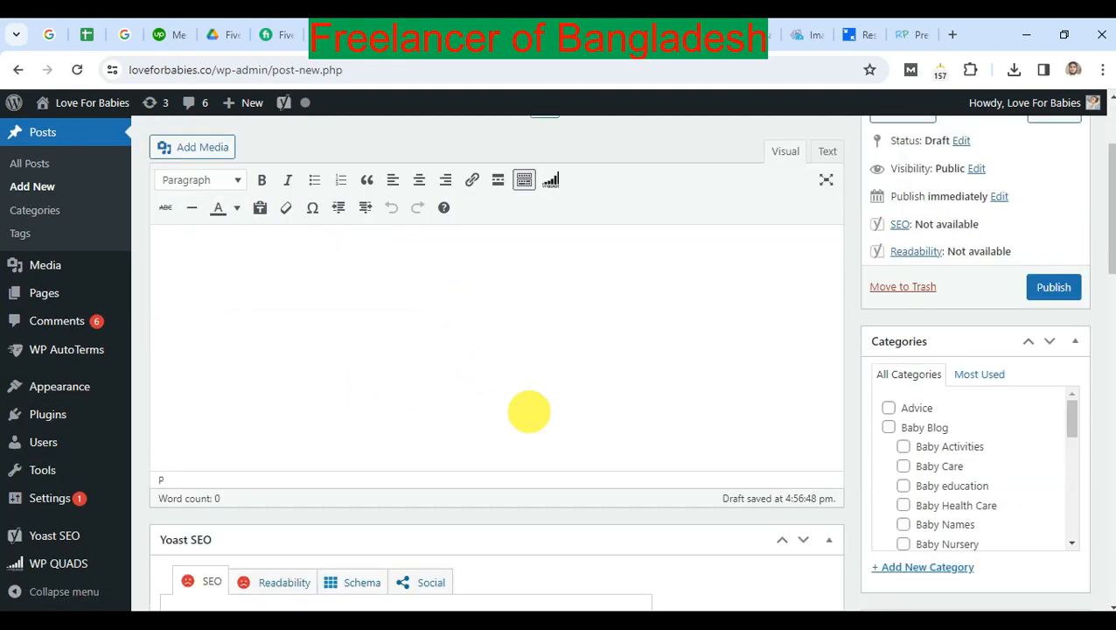
key(ctrl+shift+Tab)
scroll(449, 391, down, 1)
click(447, 373)
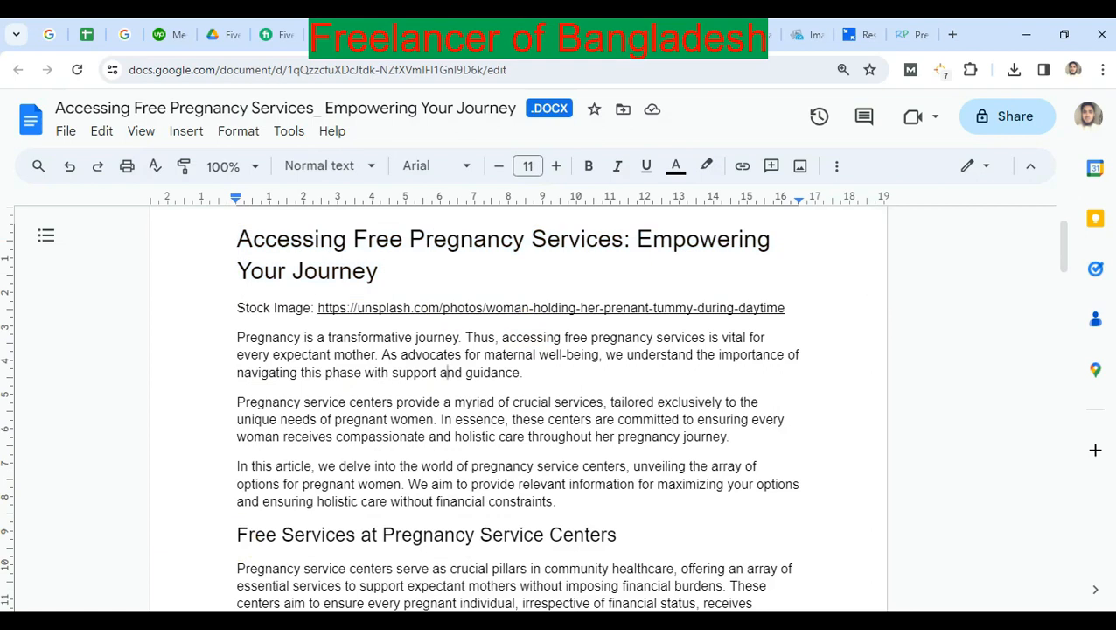
drag(447, 374, 578, 371)
scroll(579, 371, up, 3)
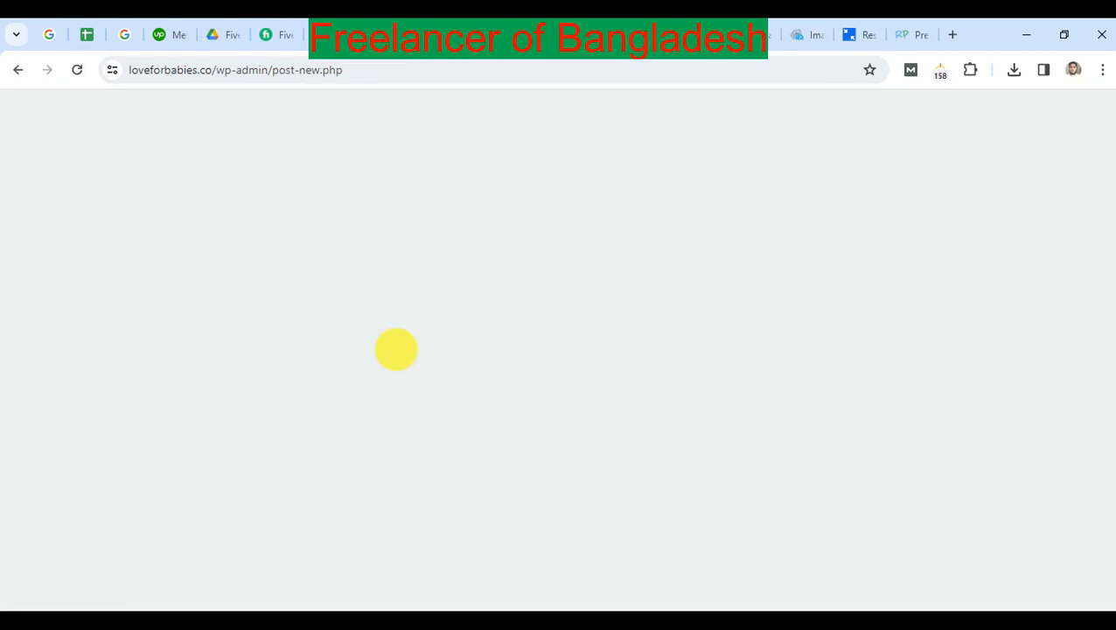
Paste the copied article text into the body of the new WordPress post
click(382, 299)
scroll(394, 380, up, 3)
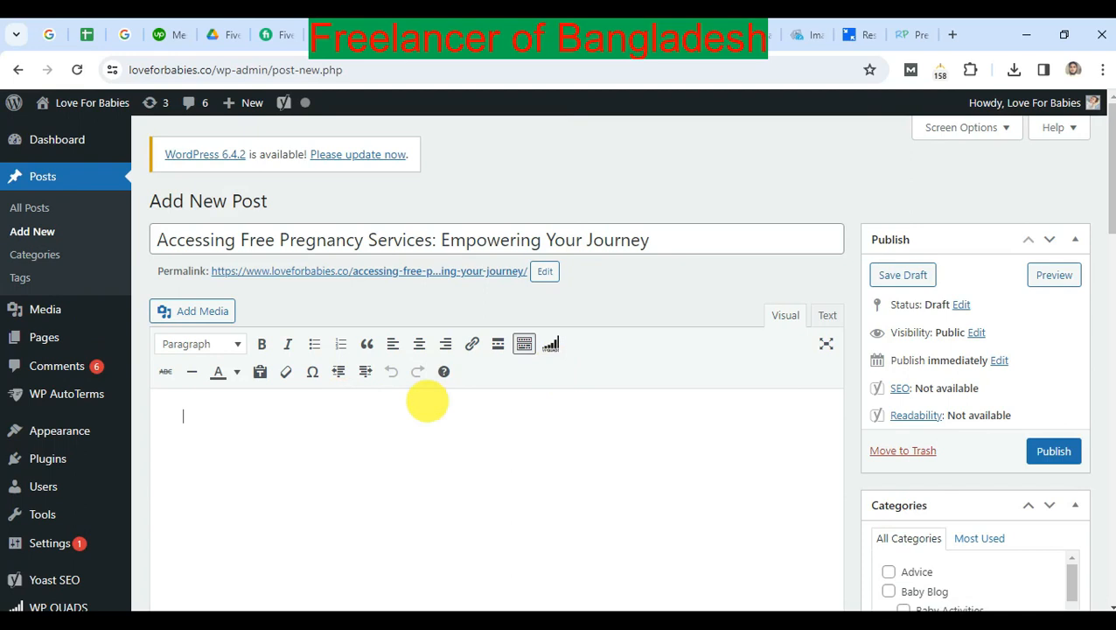
scroll(494, 367, down, 4)
scroll(463, 324, up, 3)
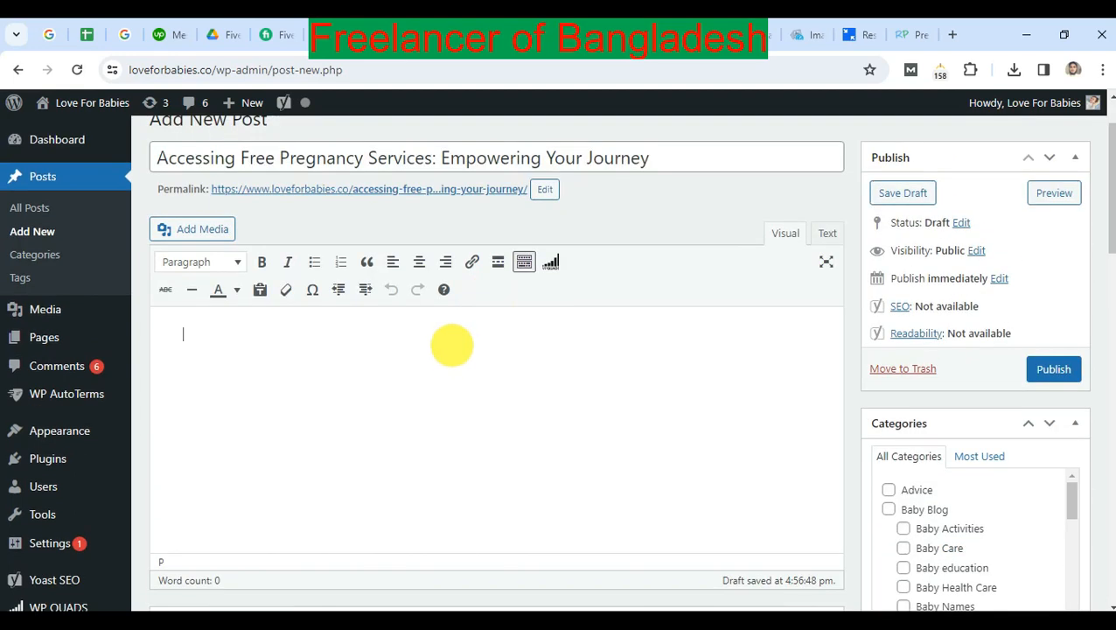
key(ctrl+v)
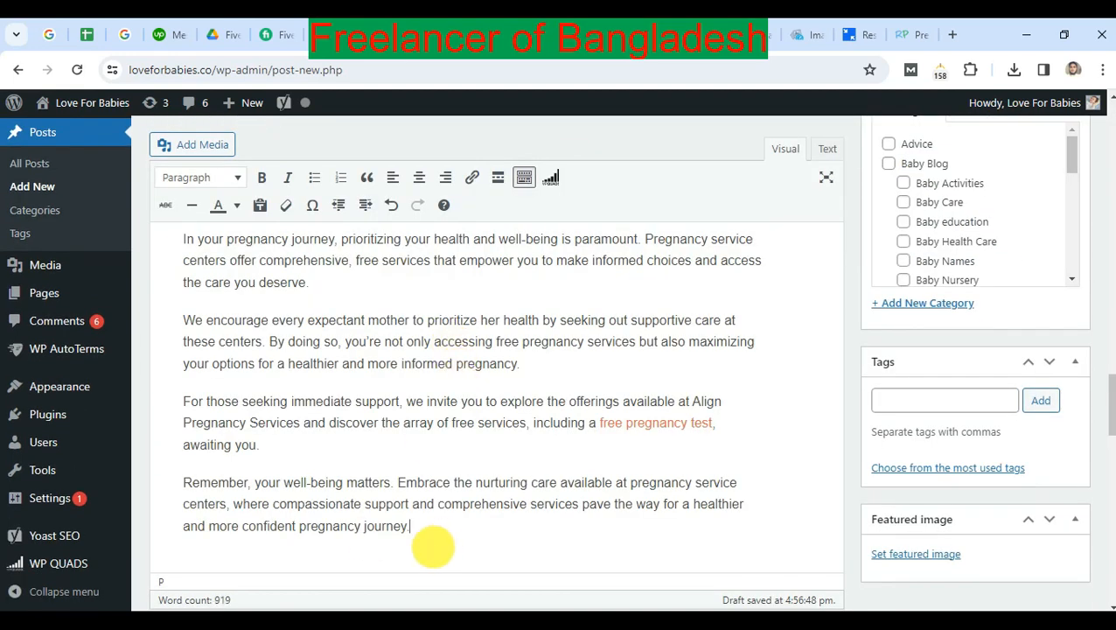
Return to the start of the pasted article and check the available text styles for its opening paragraph
scroll(455, 449, up, 8)
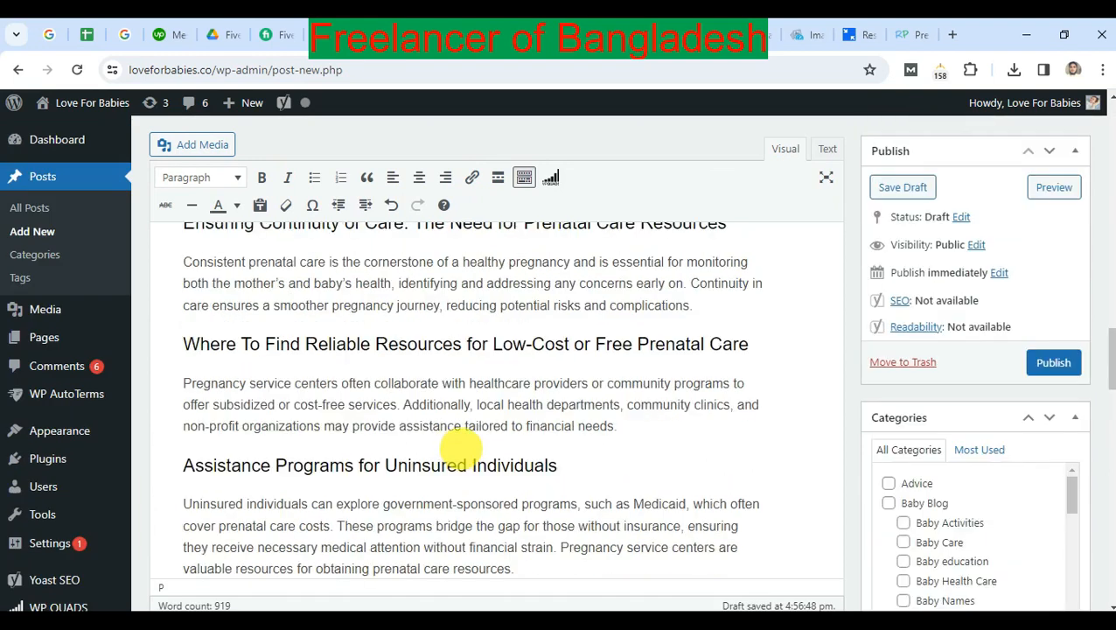
scroll(461, 449, up, 10)
scroll(395, 406, up, 5)
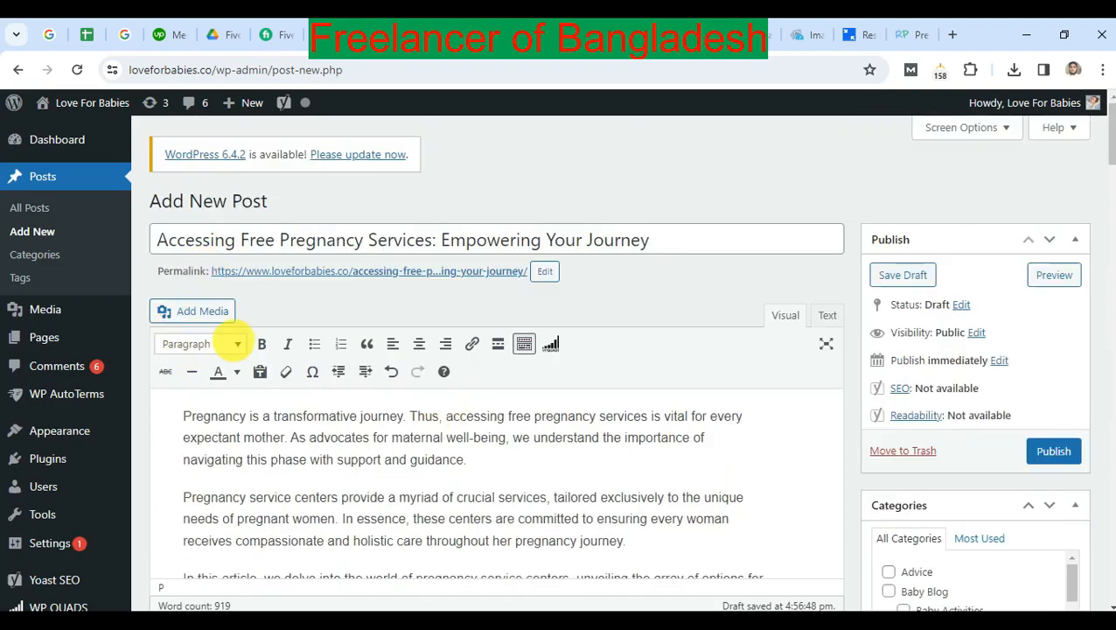
click(237, 343)
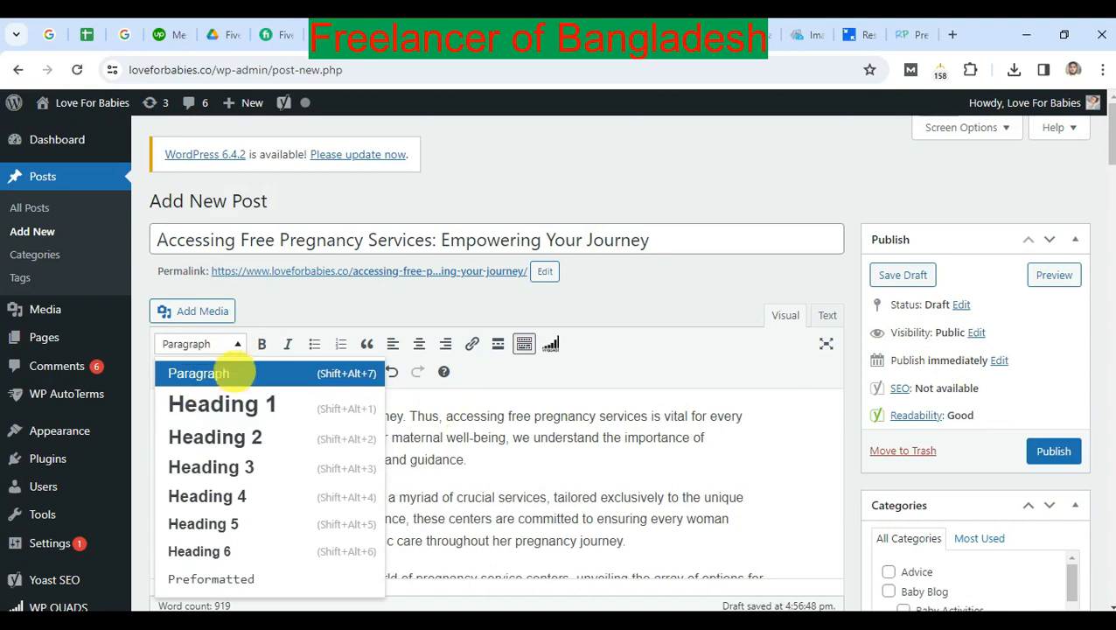
click(454, 438)
scroll(483, 420, down, 2)
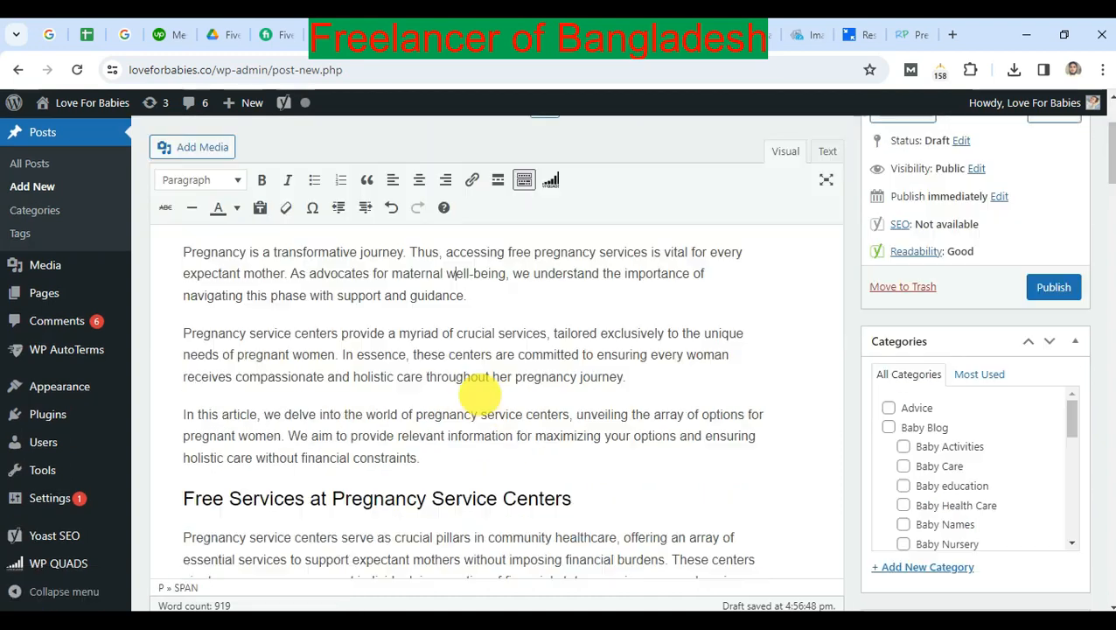
scroll(455, 420, down, 1)
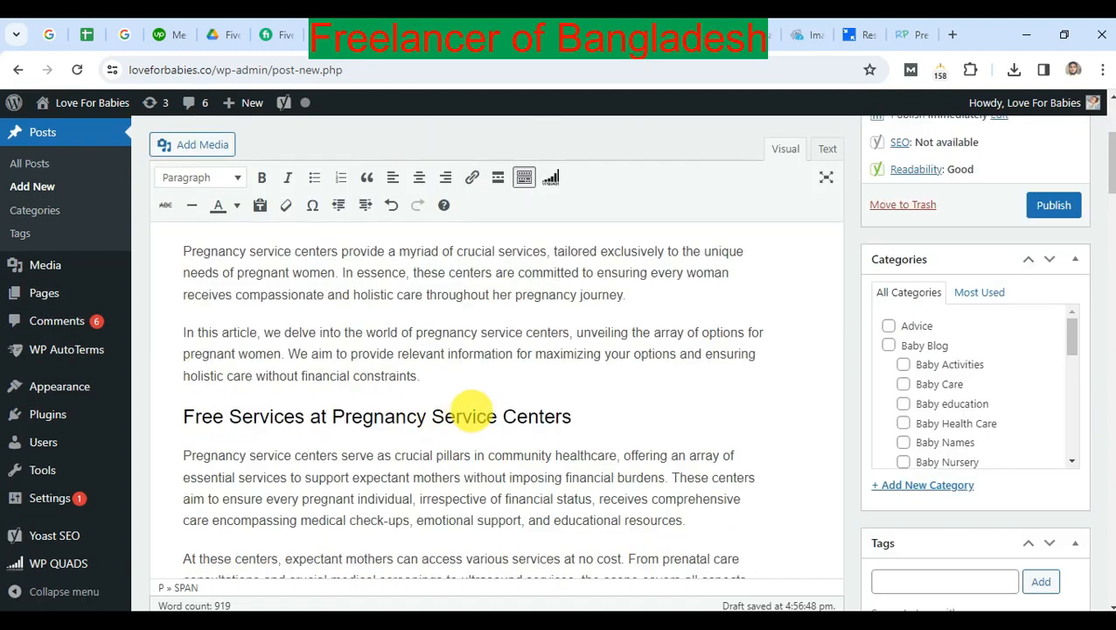
Select the "Free Services at Pregnancy Service Centers" heading and check which heading level it uses
triple_click(464, 417)
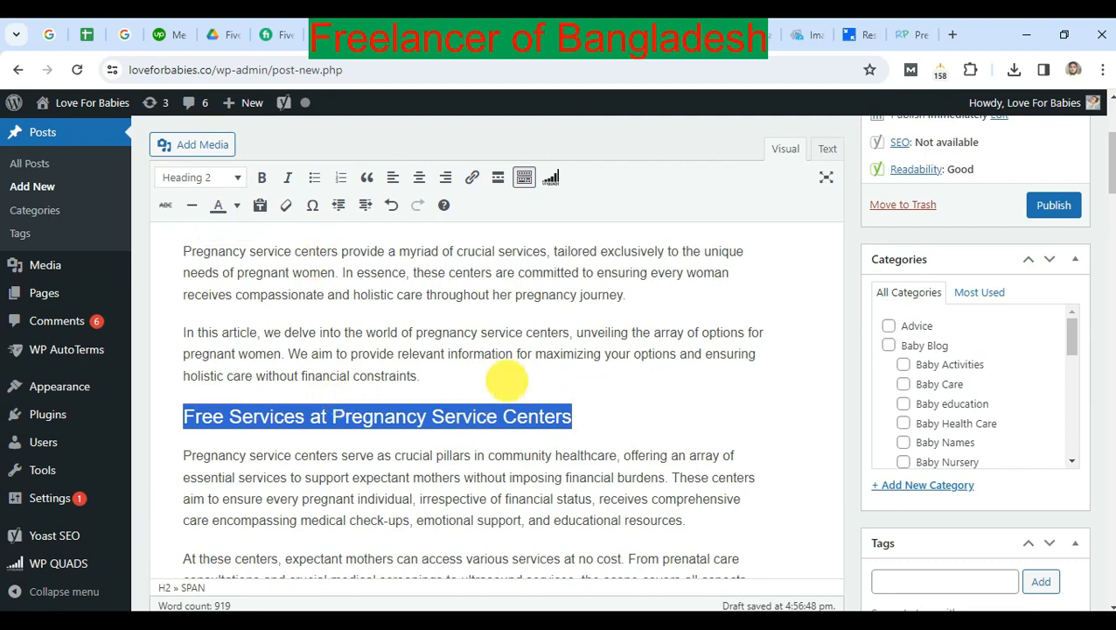
scroll(506, 378, down, 3)
scroll(423, 441, up, 1)
scroll(376, 415, up, 2)
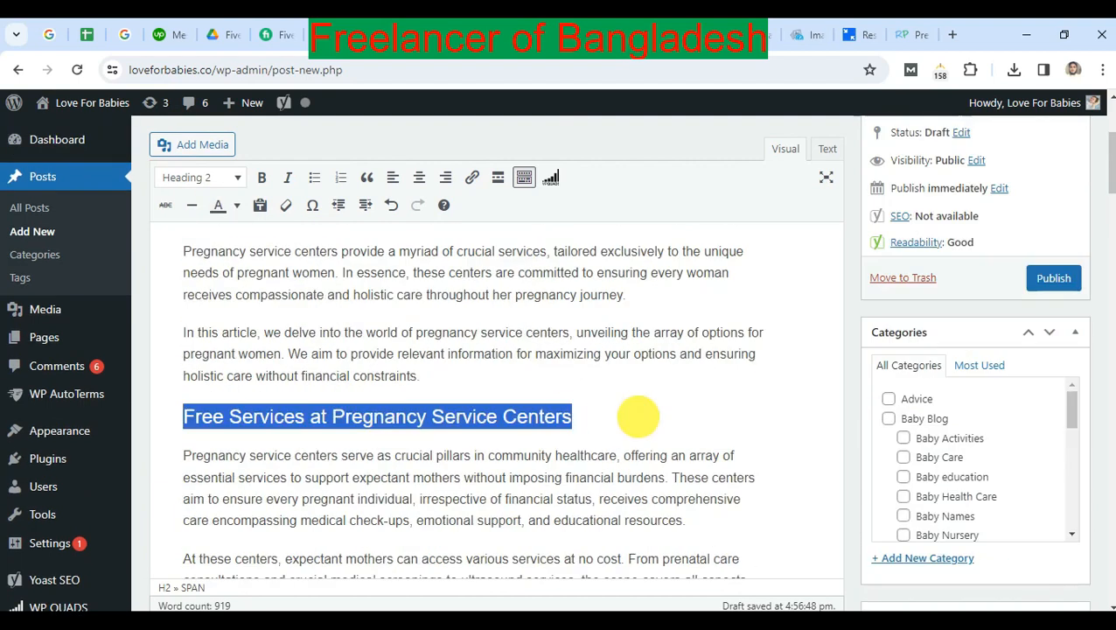
click(577, 413)
double_click(355, 418)
triple_click(355, 418)
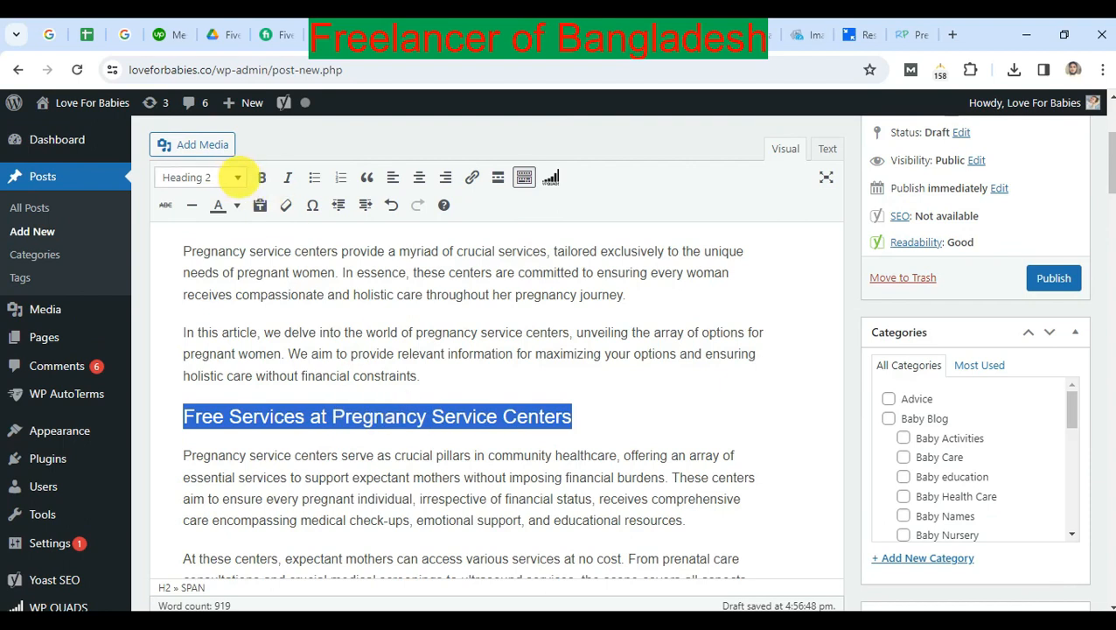
click(237, 176)
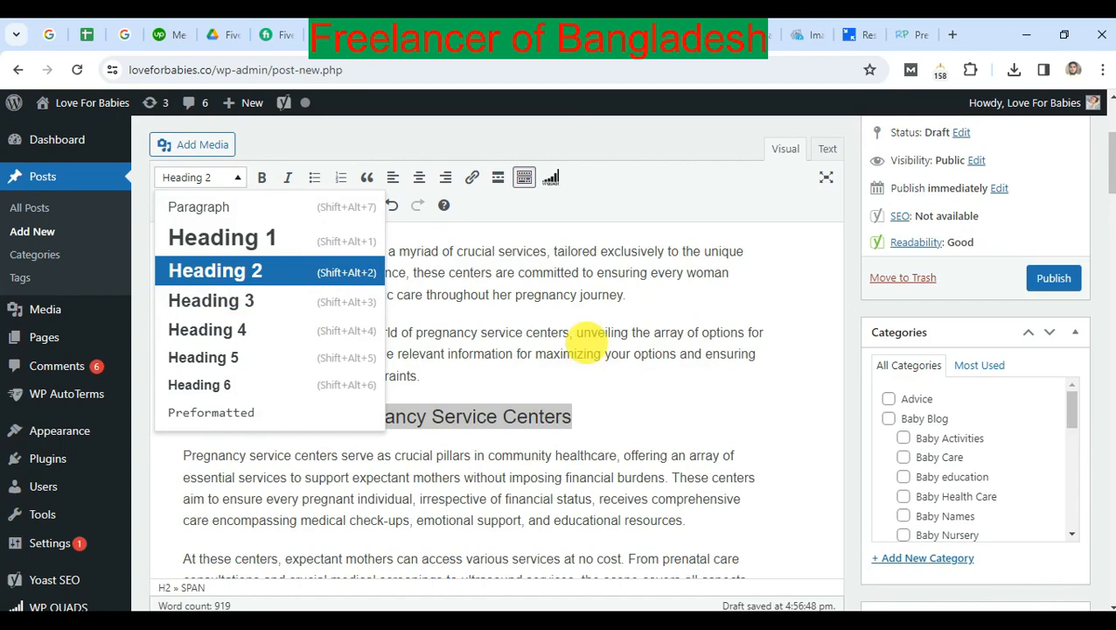
click(522, 333)
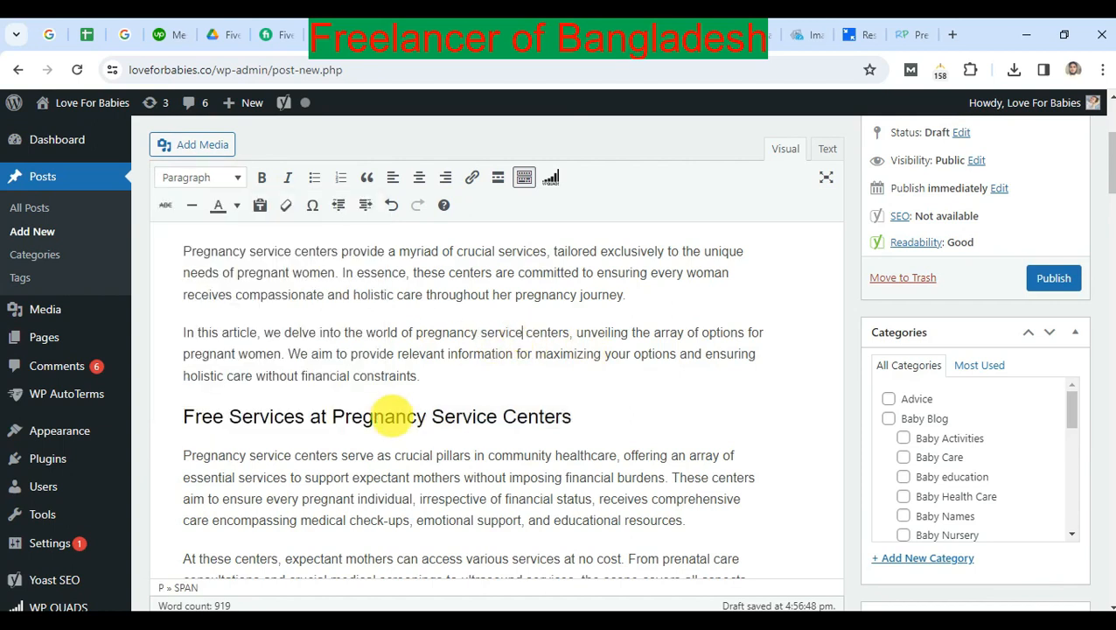
Check the heading levels of the "Prenatal Care" and "Ultrasound" subheadings and look through the sections that follow
click(398, 416)
scroll(553, 378, down, 3)
scroll(249, 356, down, 2)
click(252, 354)
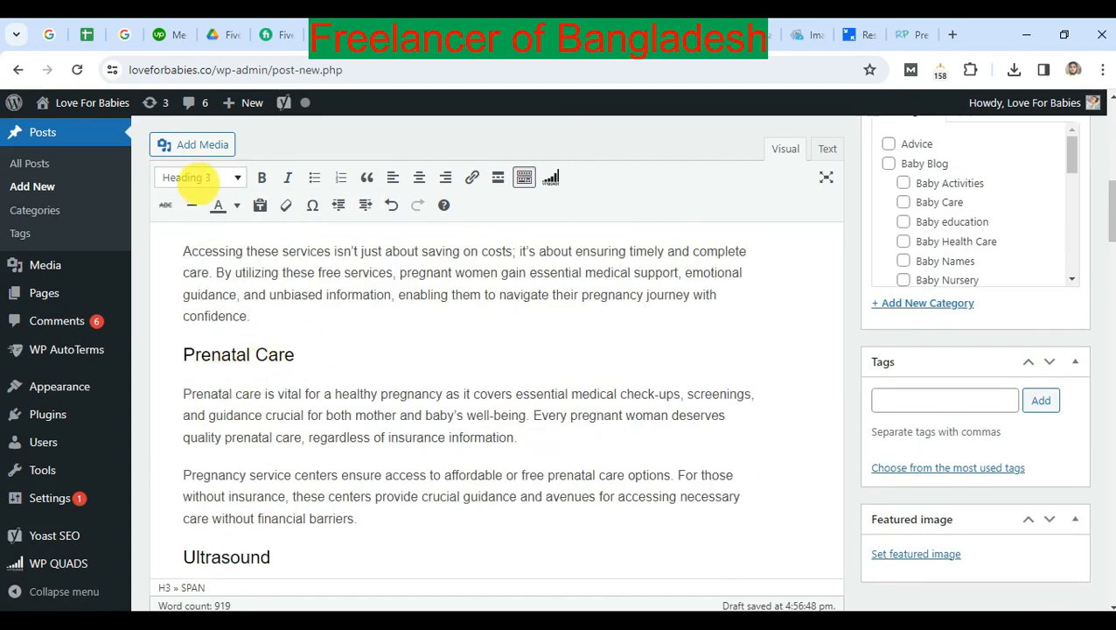
scroll(229, 309, down, 3)
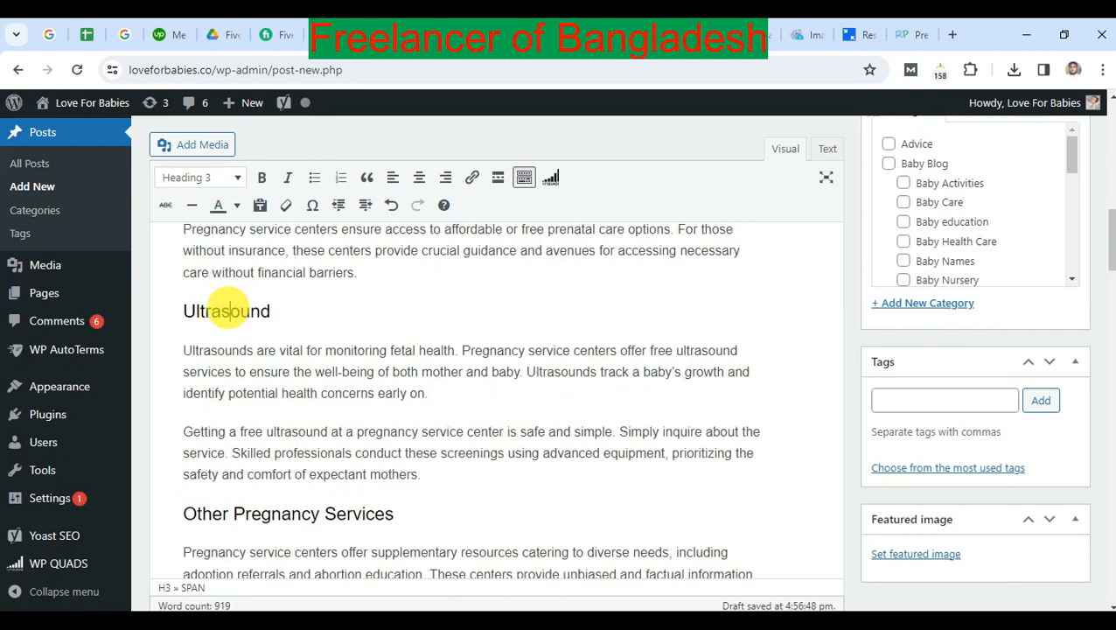
scroll(271, 393, down, 4)
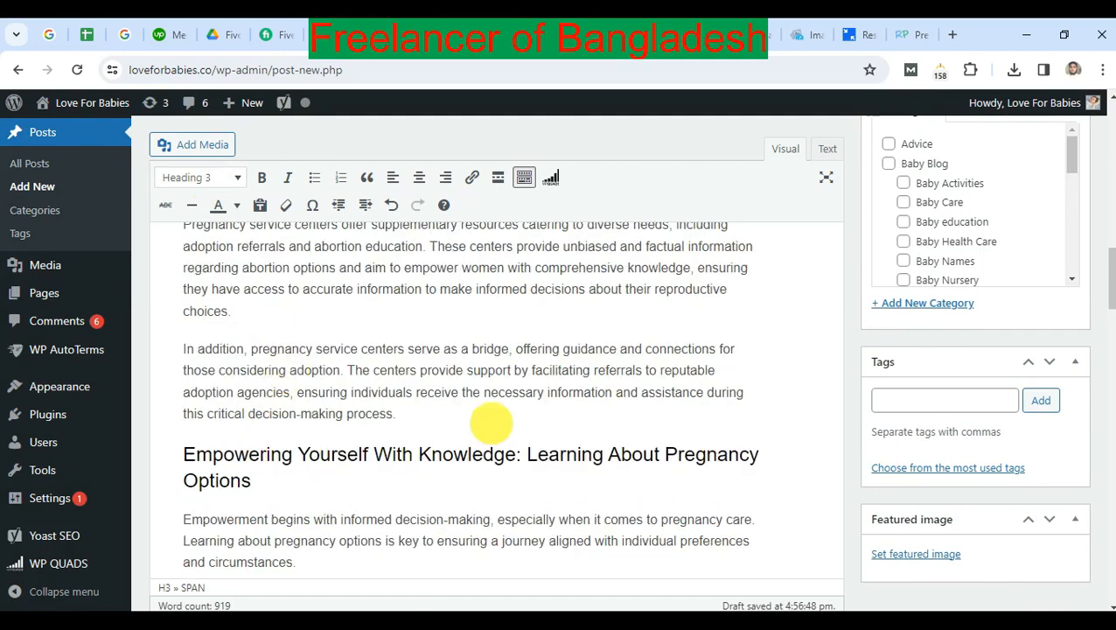
Find "healthy p" in the post and select the phrase "healthy pregnancy" under the "Free Services at Pregnancy Service Centers" heading
scroll(507, 424, down, 2)
scroll(541, 420, up, 5)
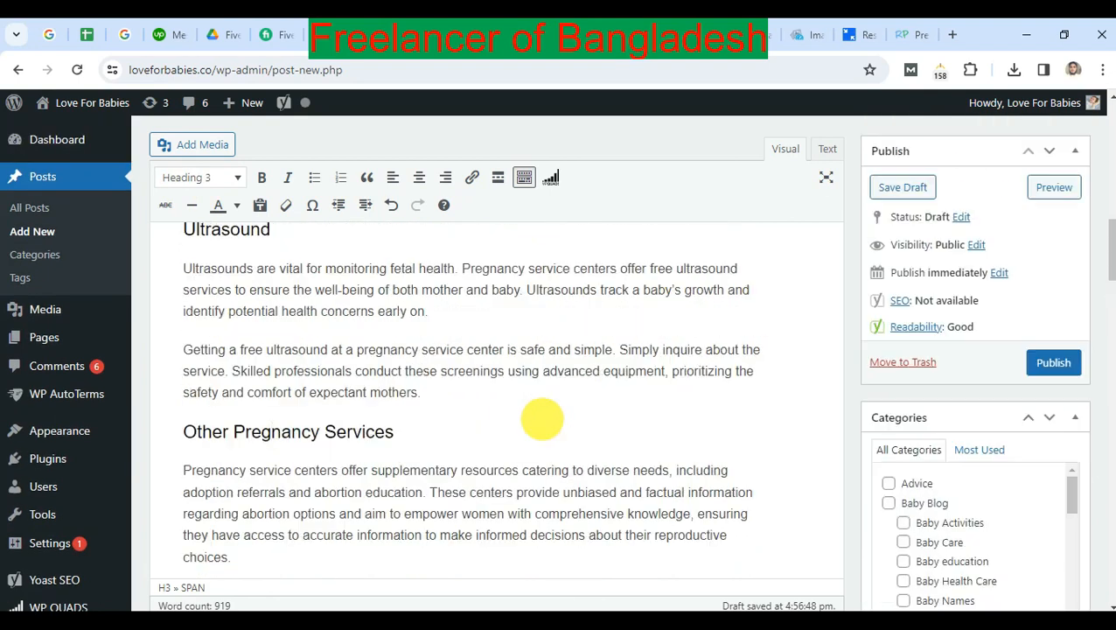
scroll(541, 420, up, 2)
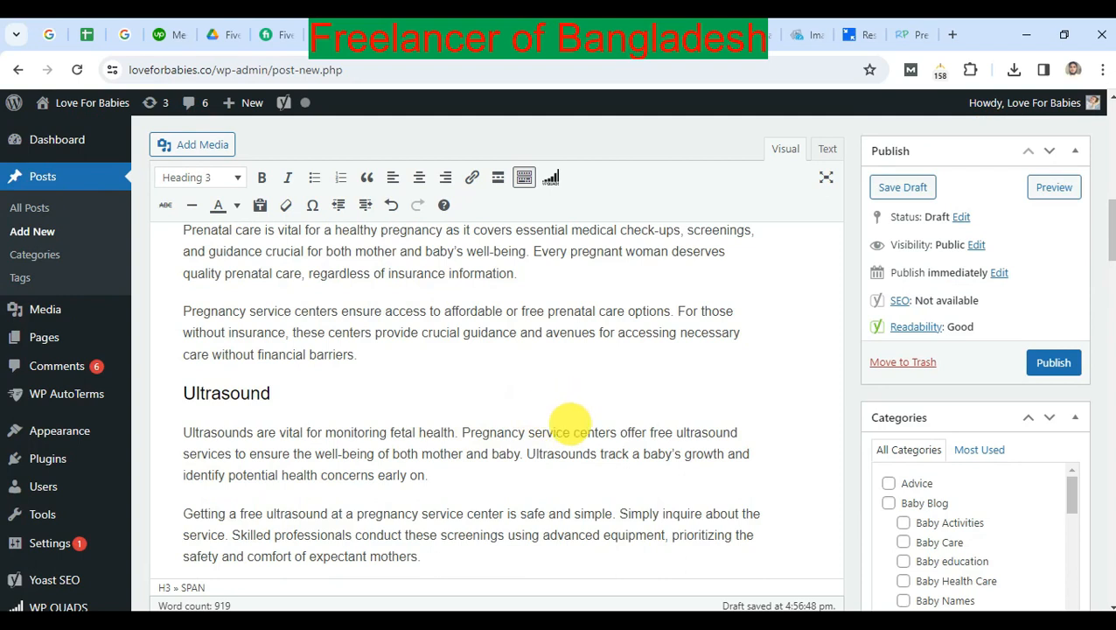
click(577, 420)
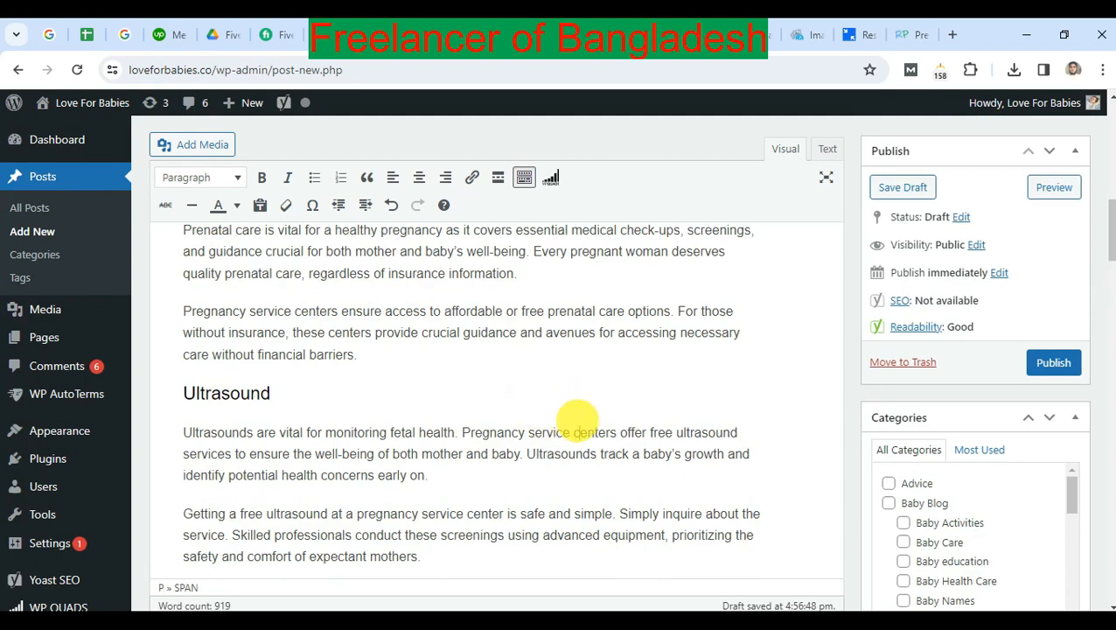
key(ctrl+f)
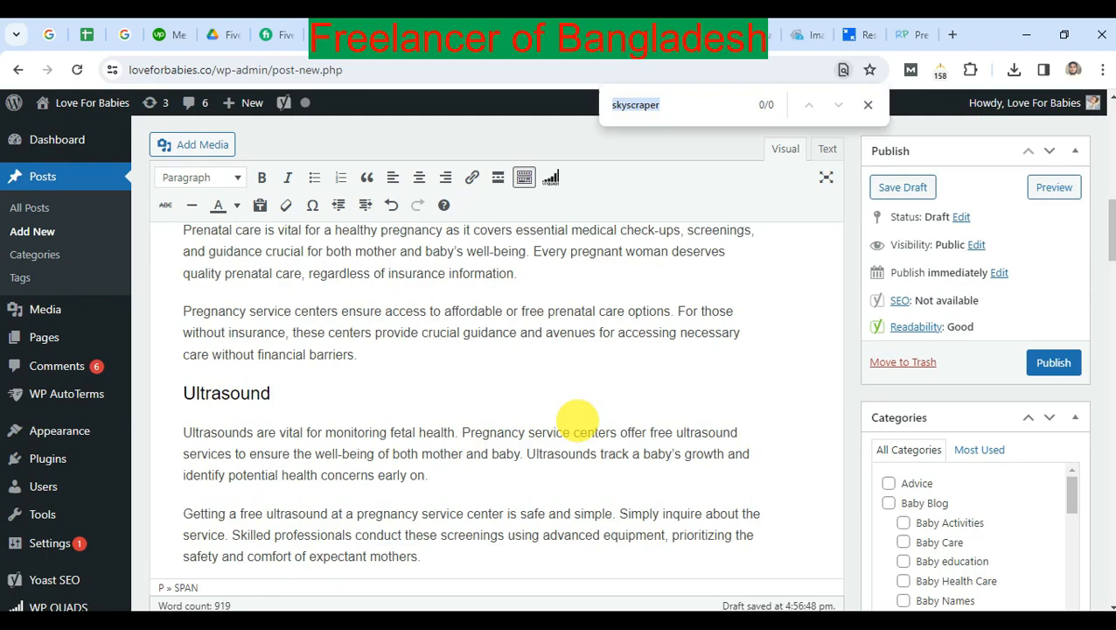
text(healthy p)
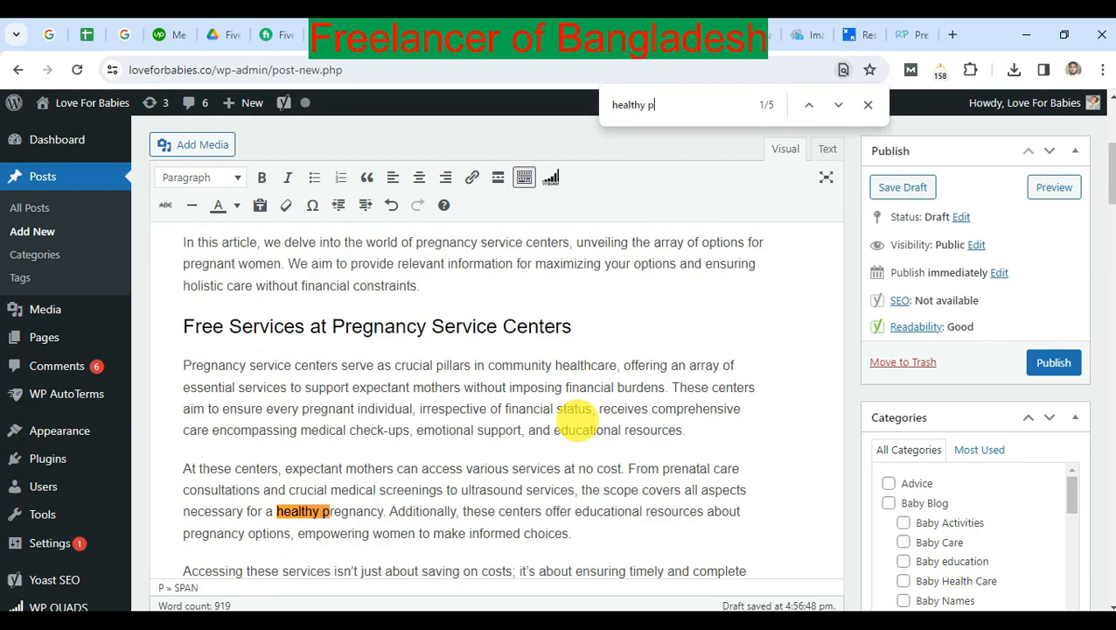
drag(276, 511, 378, 510)
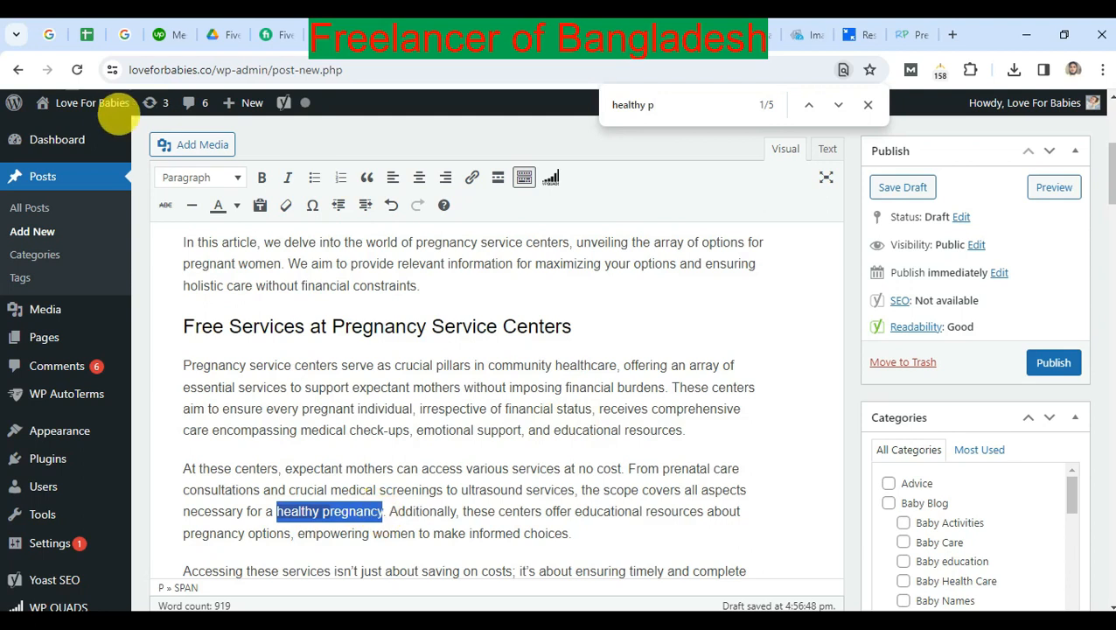
Copy the link address of the site's home page and return to the "healthy pregnancy" phrase
mouse_move(92, 102)
right_click(59, 131)
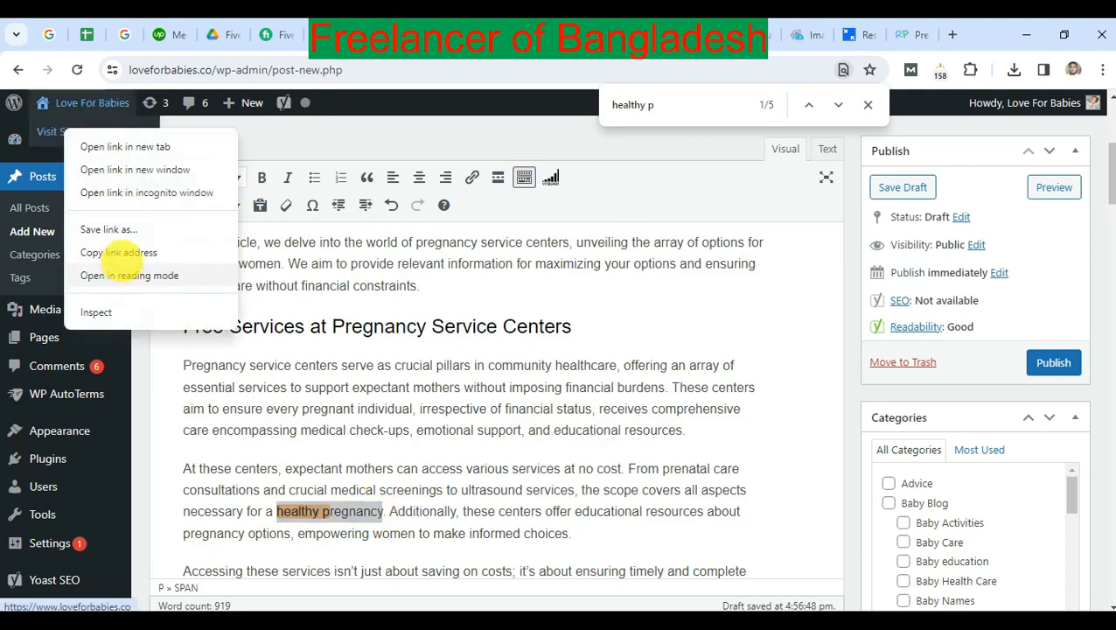
click(123, 255)
click(361, 511)
click(363, 512)
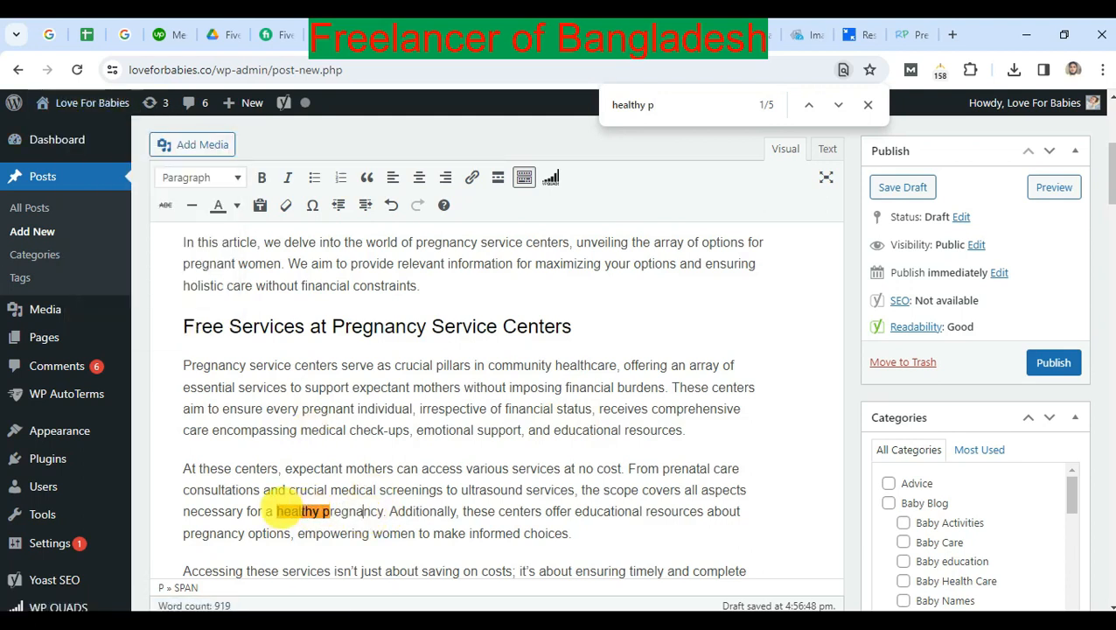
Open the list of all posts in a new tab and search it for "preg"
drag(277, 511, 376, 512)
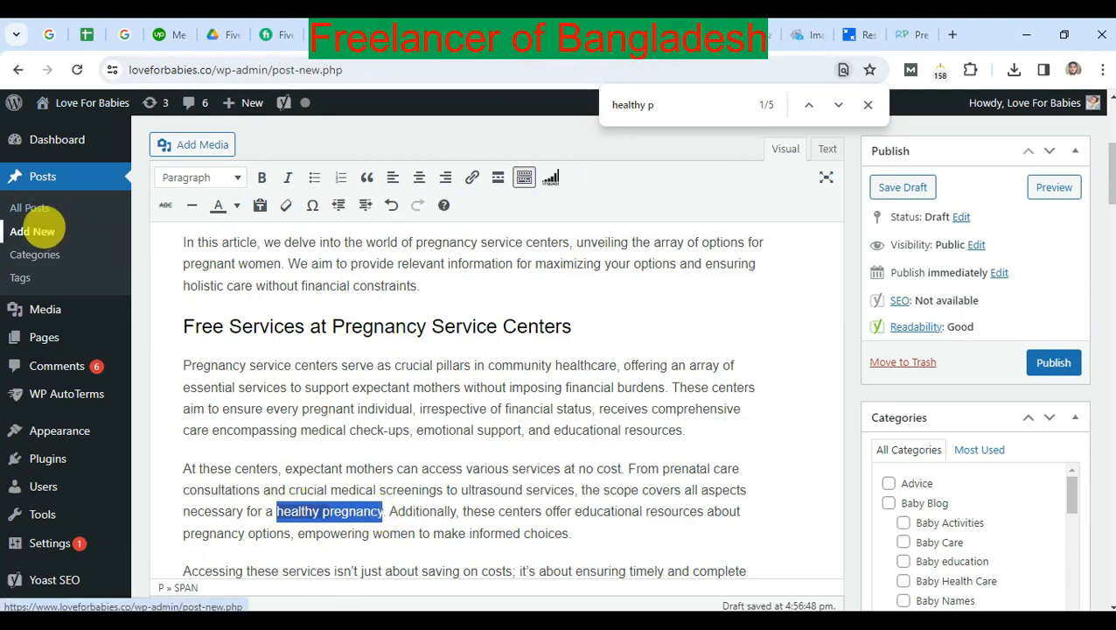
right_click(35, 211)
click(98, 226)
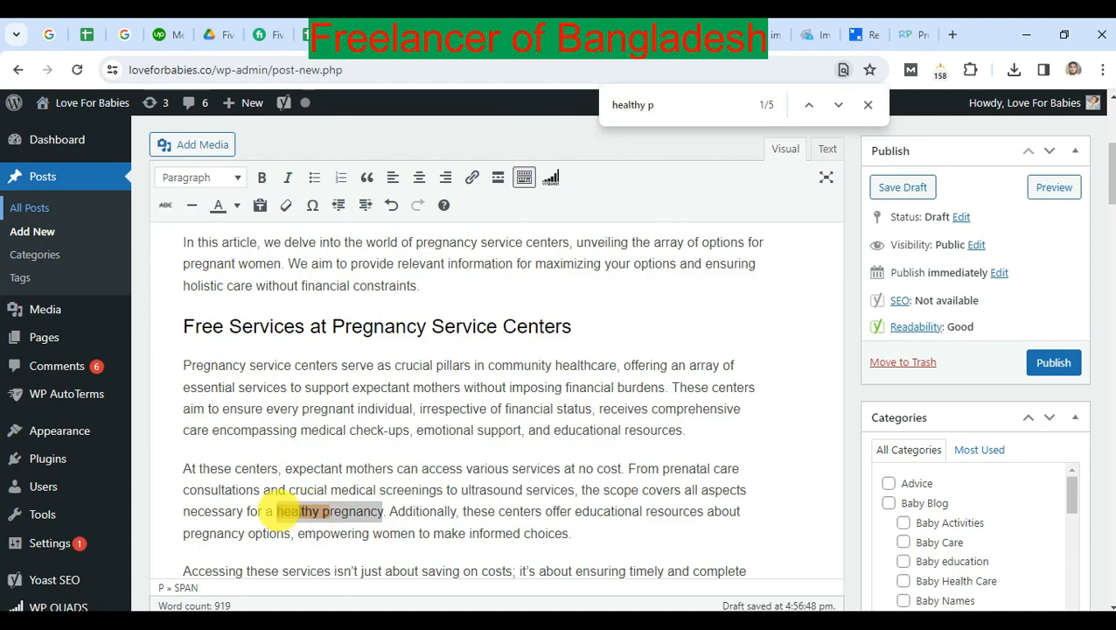
click(277, 510)
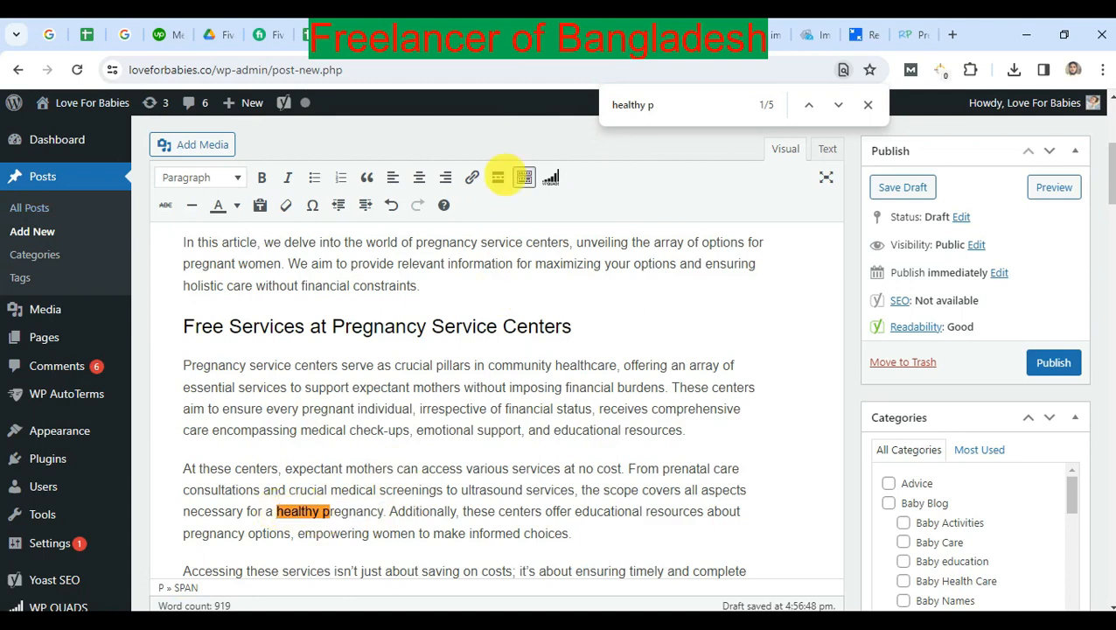
click(710, 37)
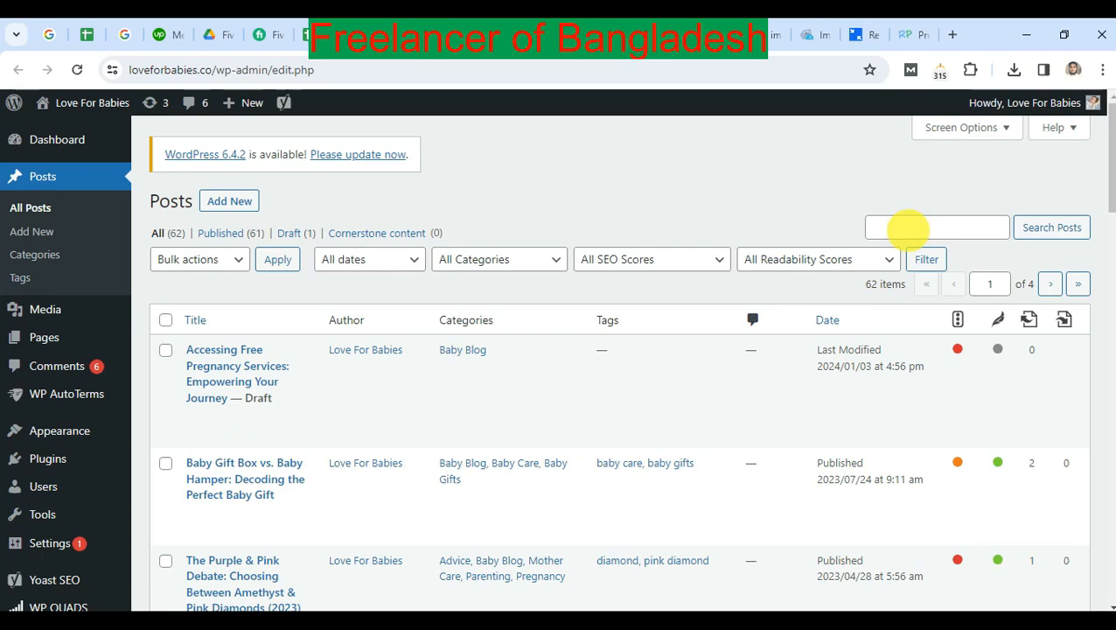
click(904, 229)
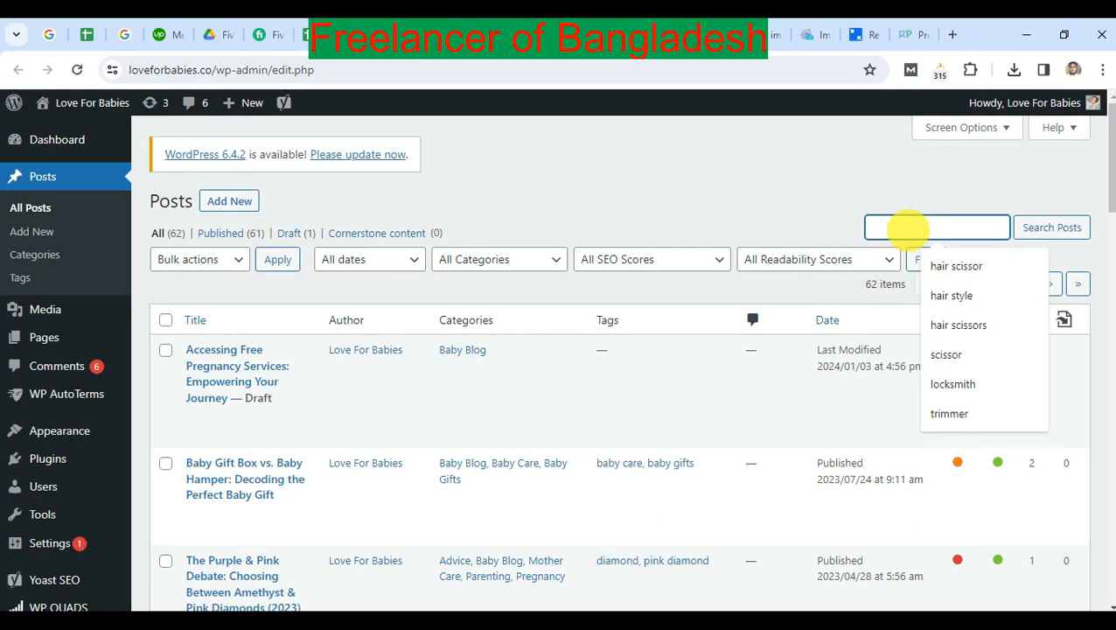
text(preg)
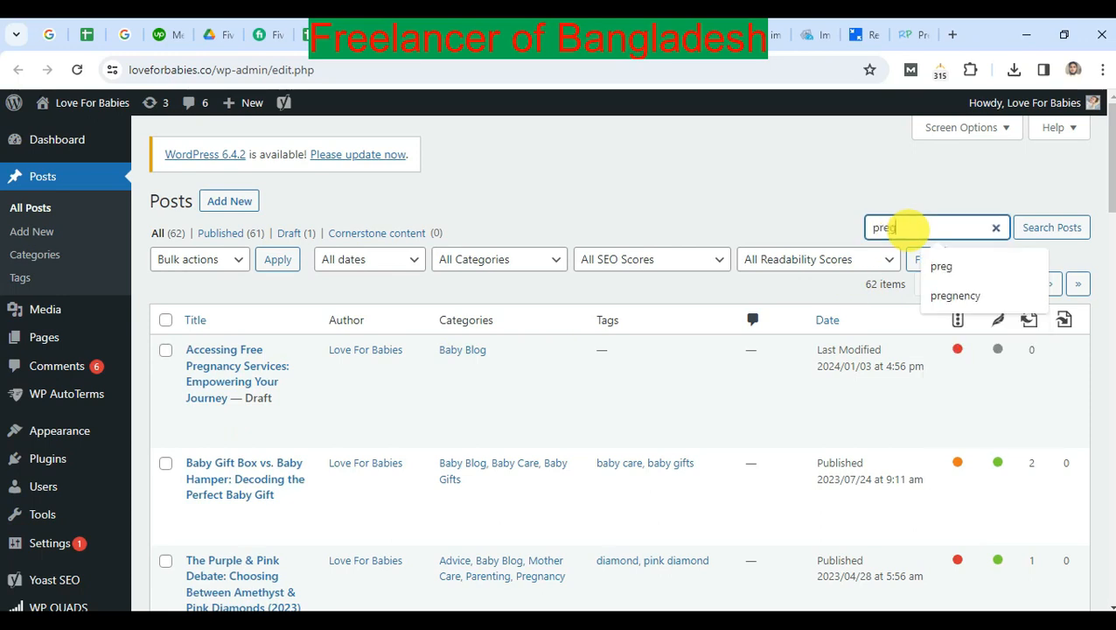
key(Return)
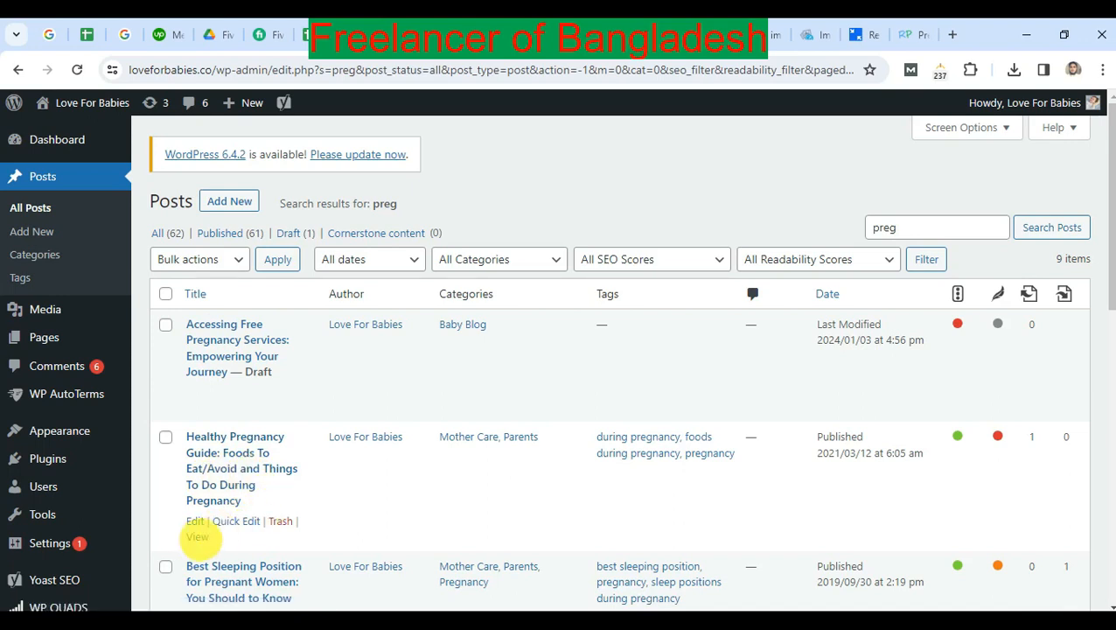
Copy the link address of the published "Healthy Pregnancy Guide" post and return to the new post's editor
right_click(197, 536)
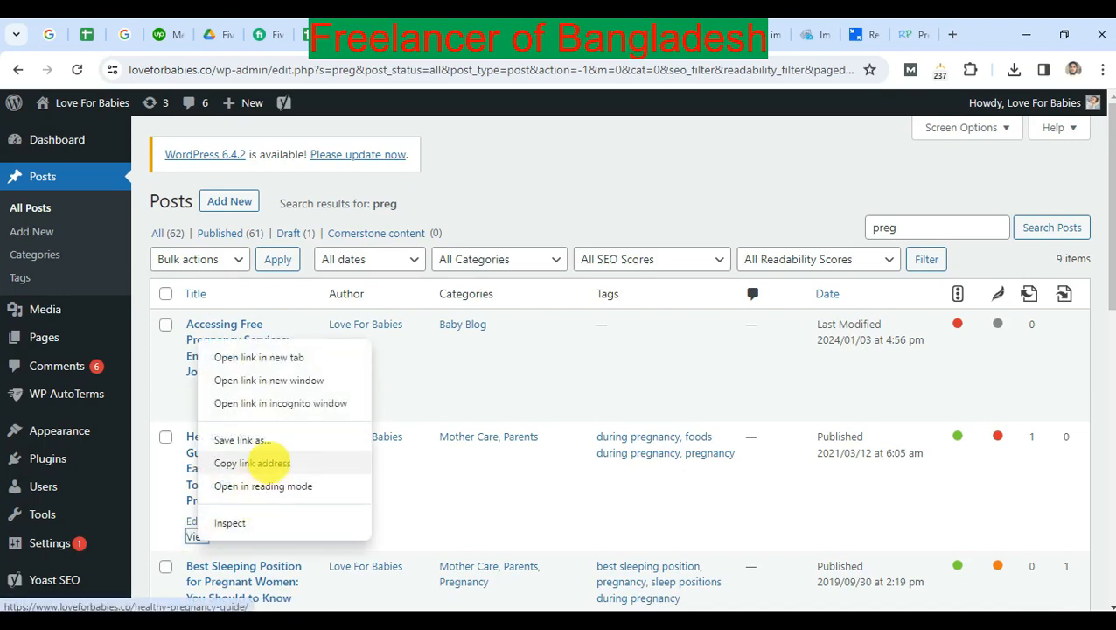
click(269, 463)
click(495, 35)
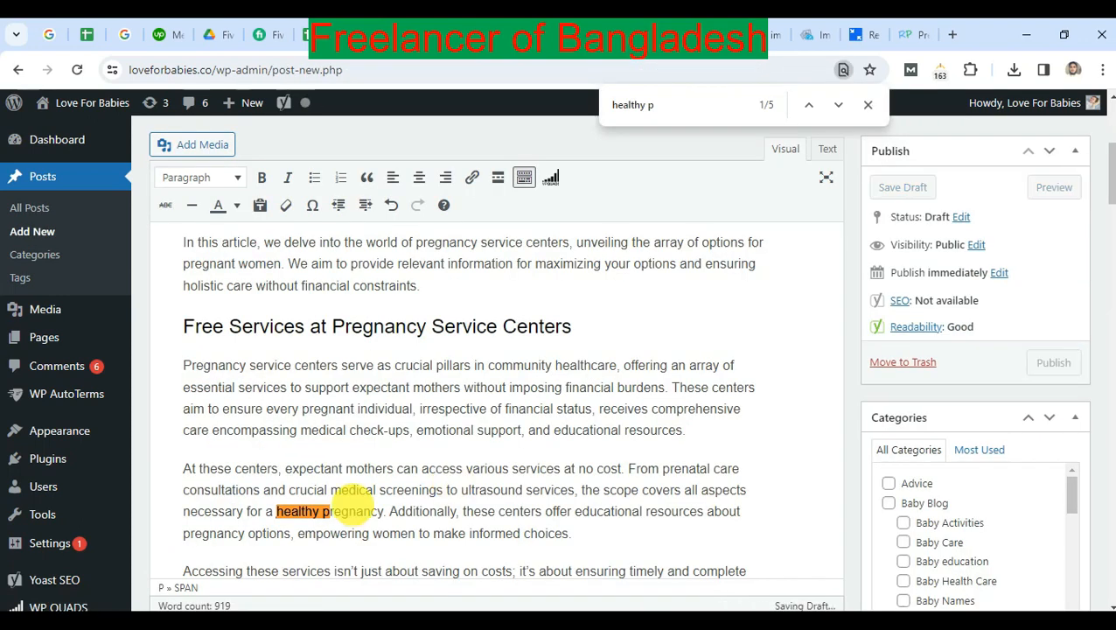
Link the phrase "healthy pregnancy" to the copied loveforbabies.co/healthy-pregnancy-guide address and close the page search
drag(278, 511, 376, 511)
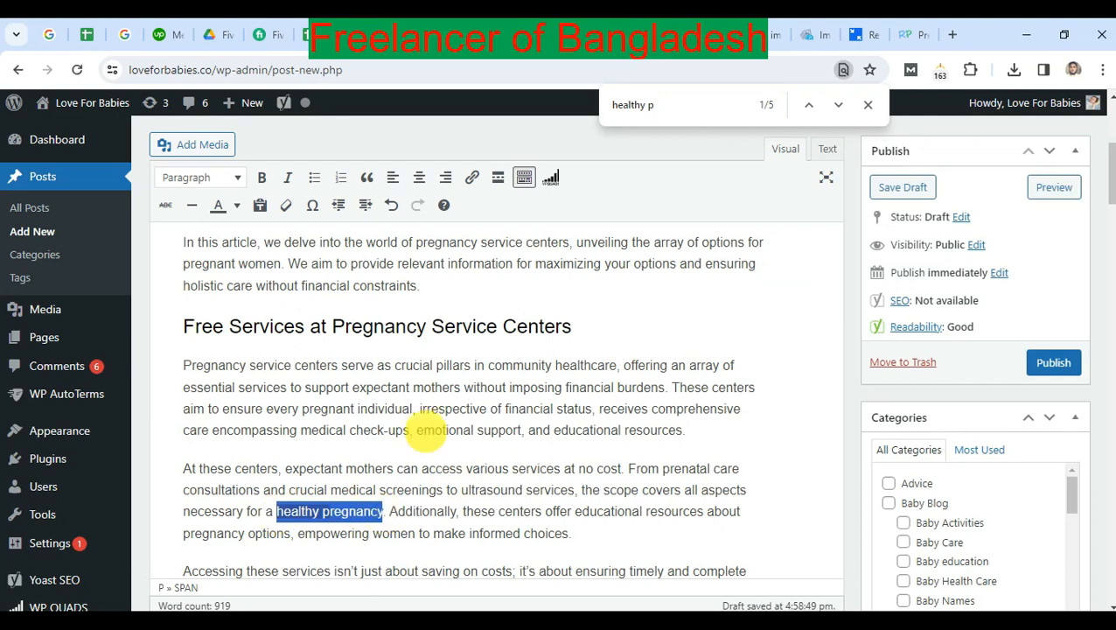
click(472, 180)
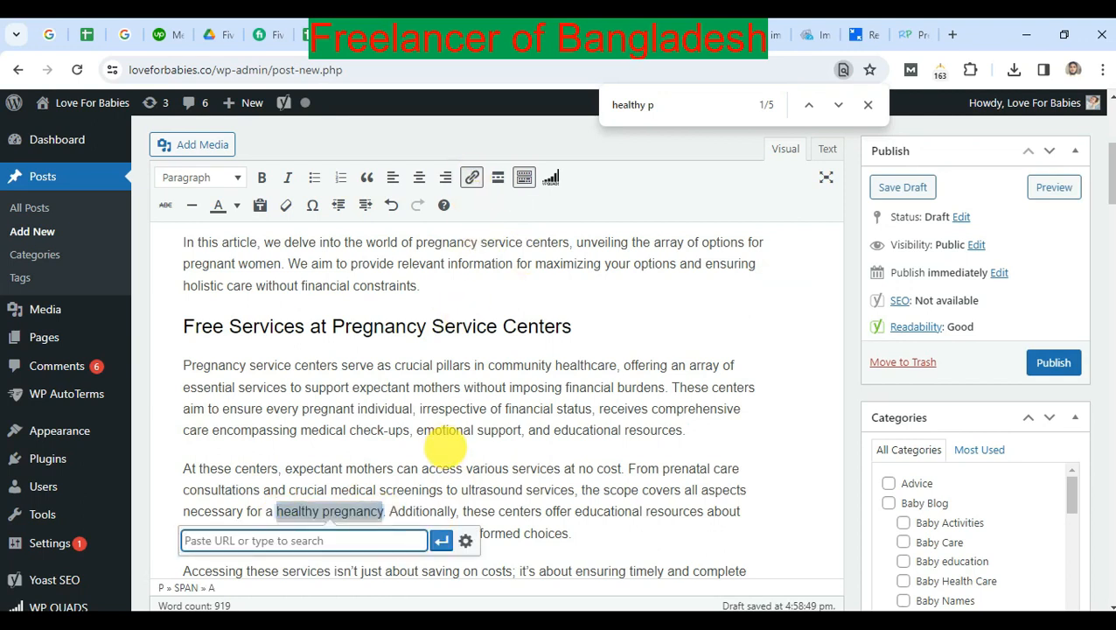
key(ctrl+v)
click(441, 540)
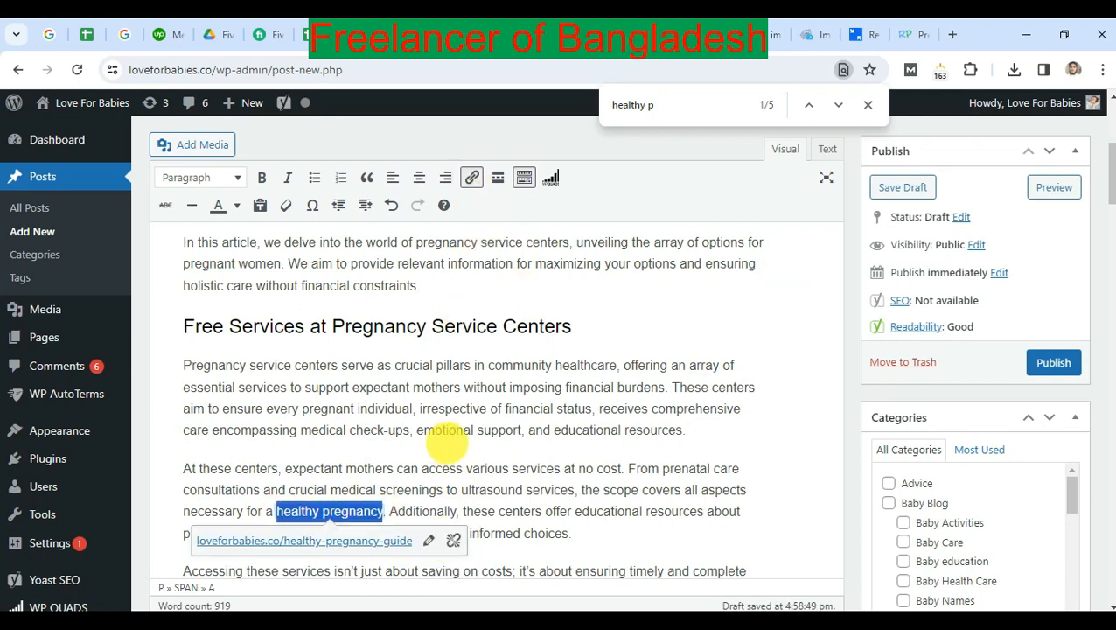
click(517, 450)
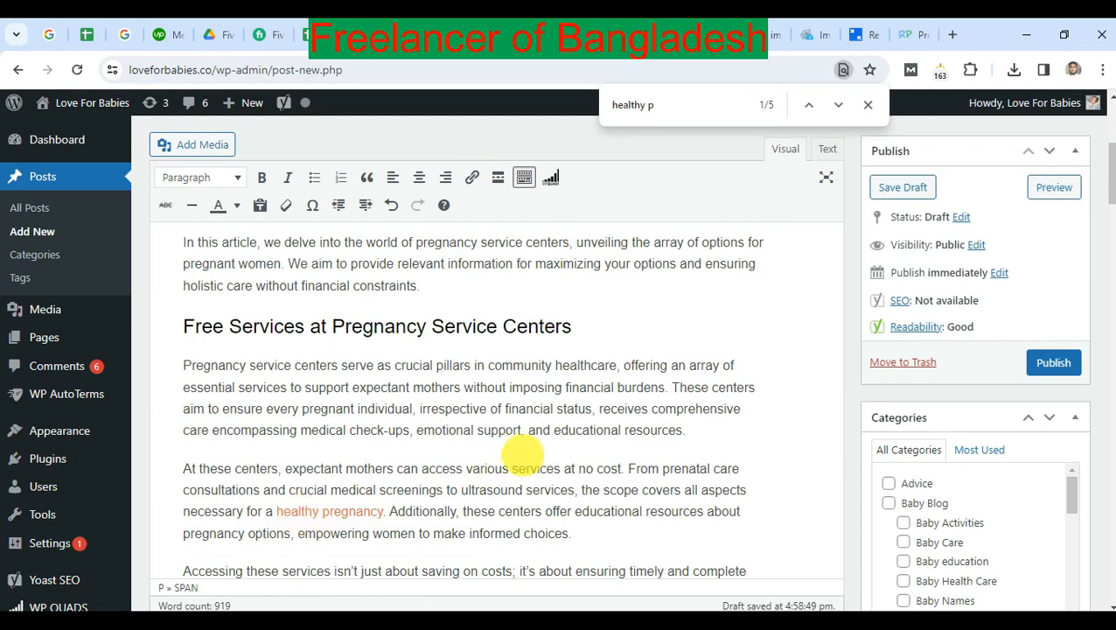
click(868, 104)
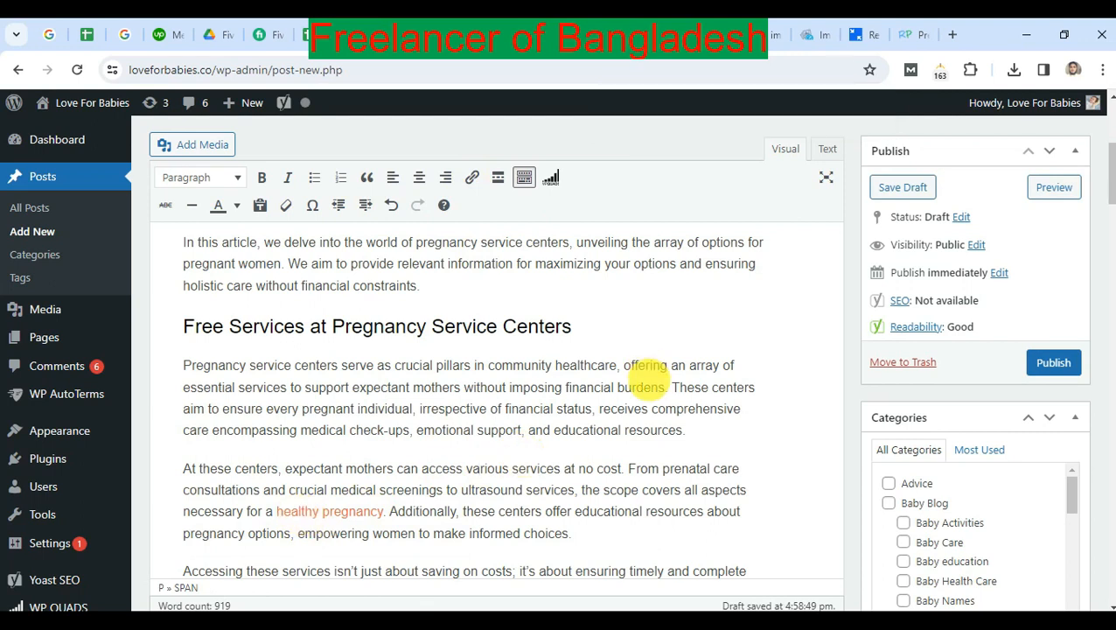
Look through the post from its title and opening paragraphs down to the section on learning about pregnancy options
scroll(646, 383, up, 4)
scroll(635, 398, down, 3)
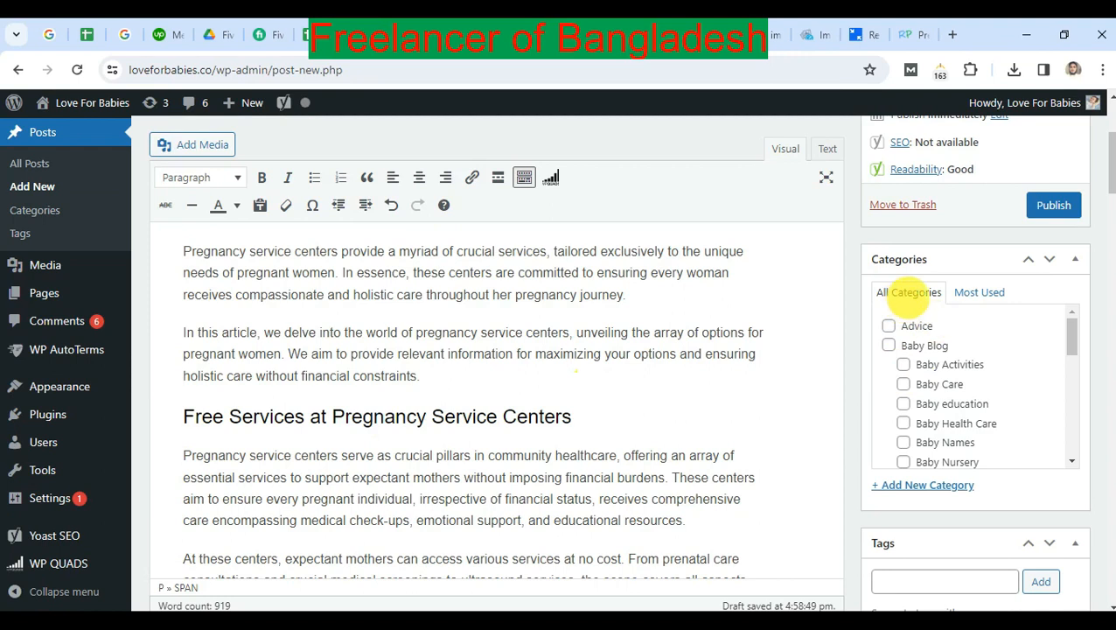
scroll(714, 356, up, 3)
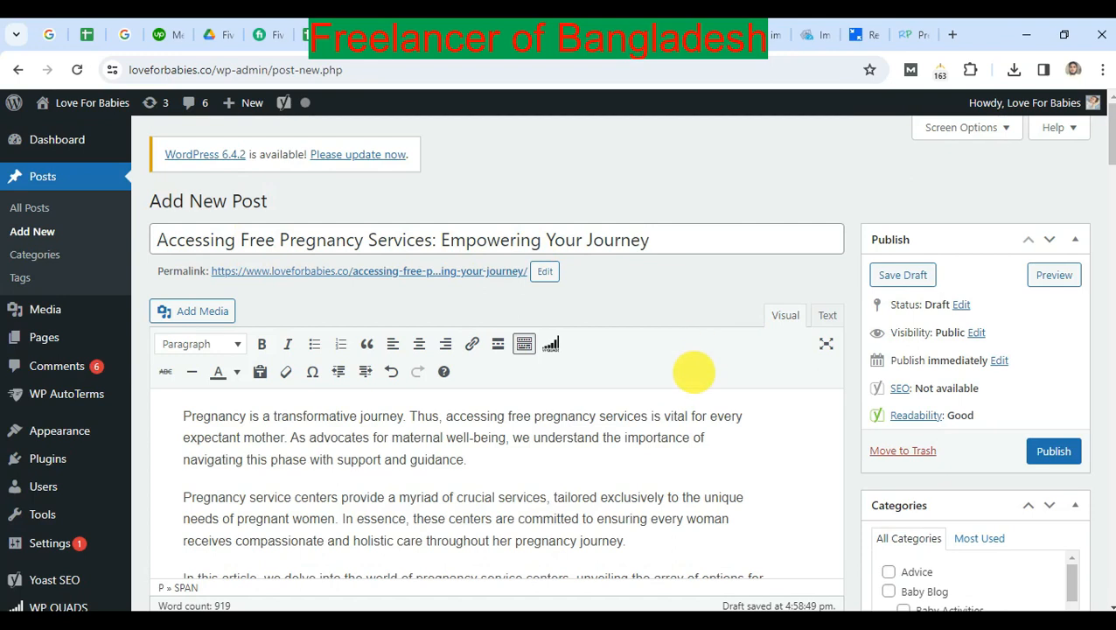
scroll(874, 402, down, 2)
scroll(995, 433, down, 3)
scroll(994, 438, up, 3)
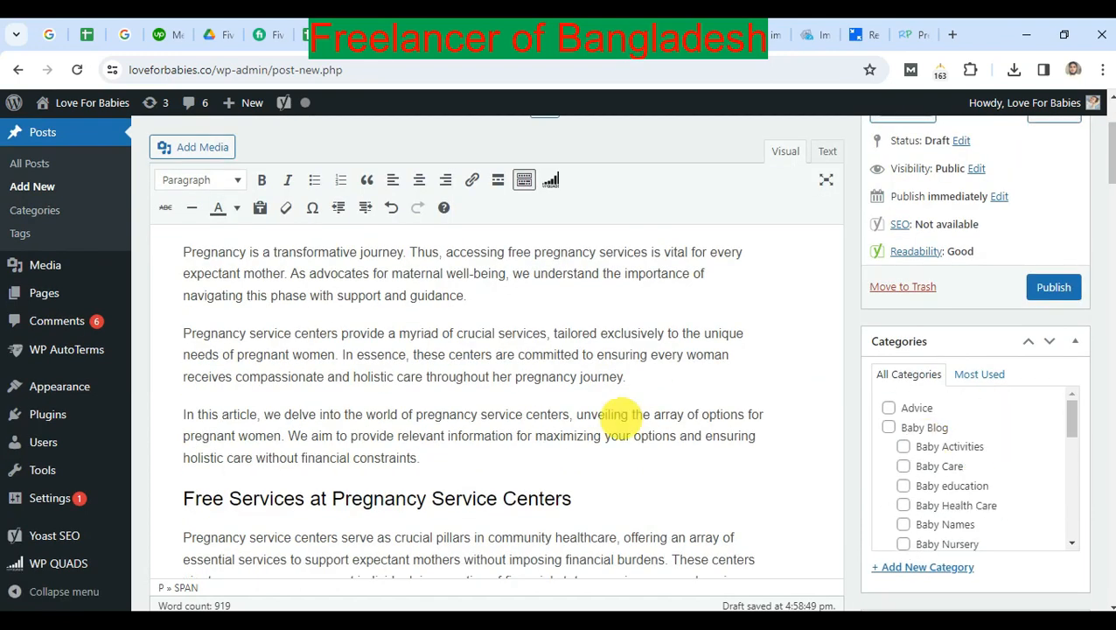
scroll(603, 420, down, 6)
scroll(441, 391, down, 5)
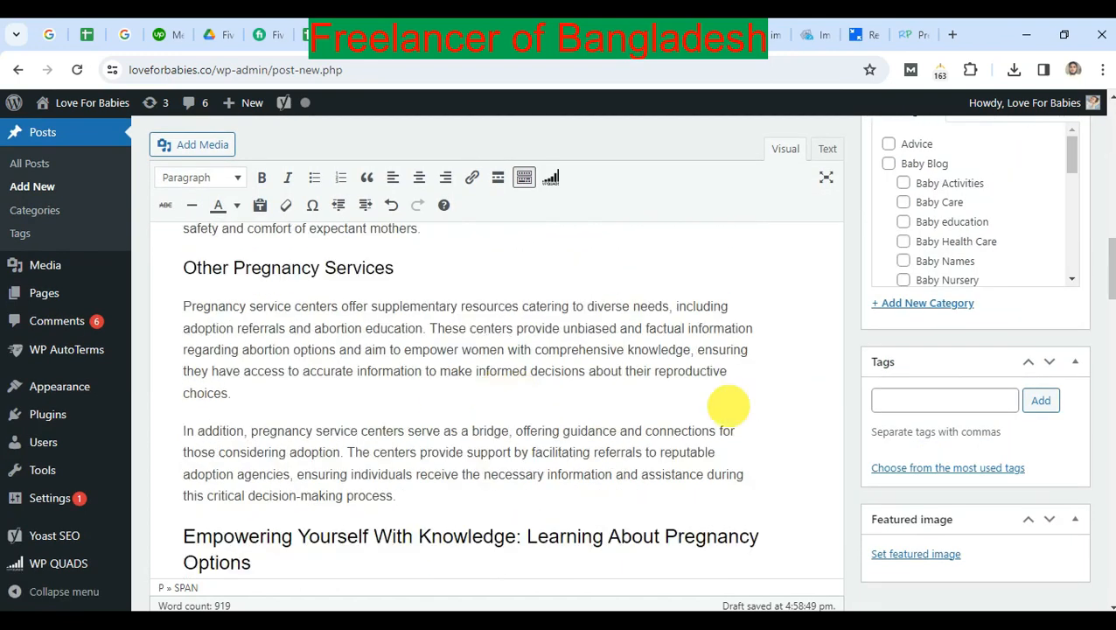
scroll(875, 412, down, 4)
scroll(991, 249, down, 2)
Assign the post to the Mother Care and Pregnancy categories
scroll(986, 252, up, 3)
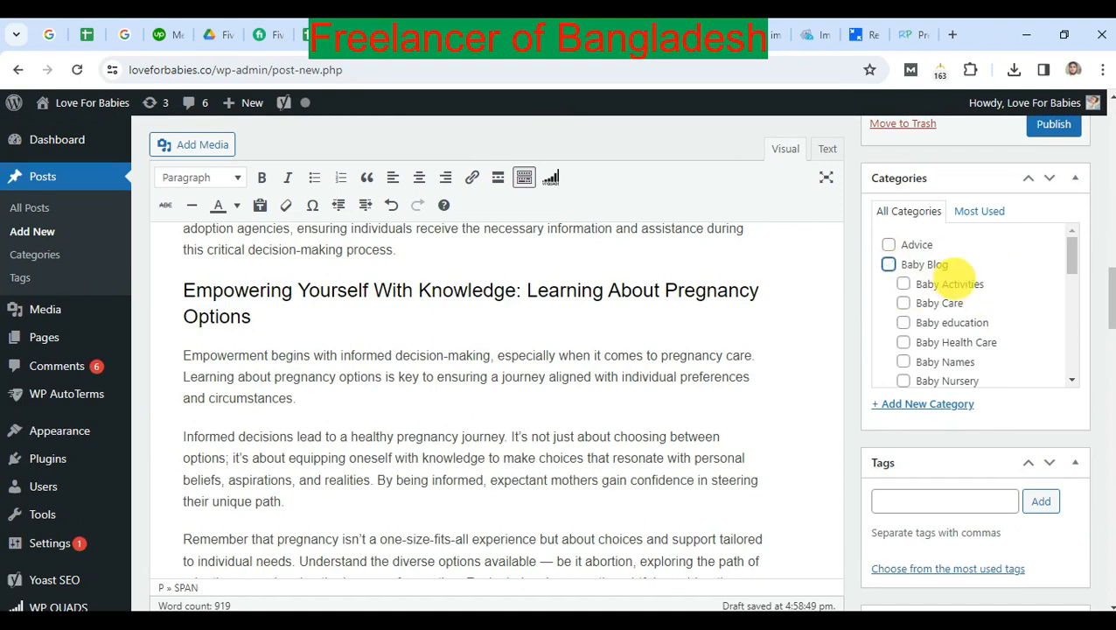
scroll(952, 275, down, 3)
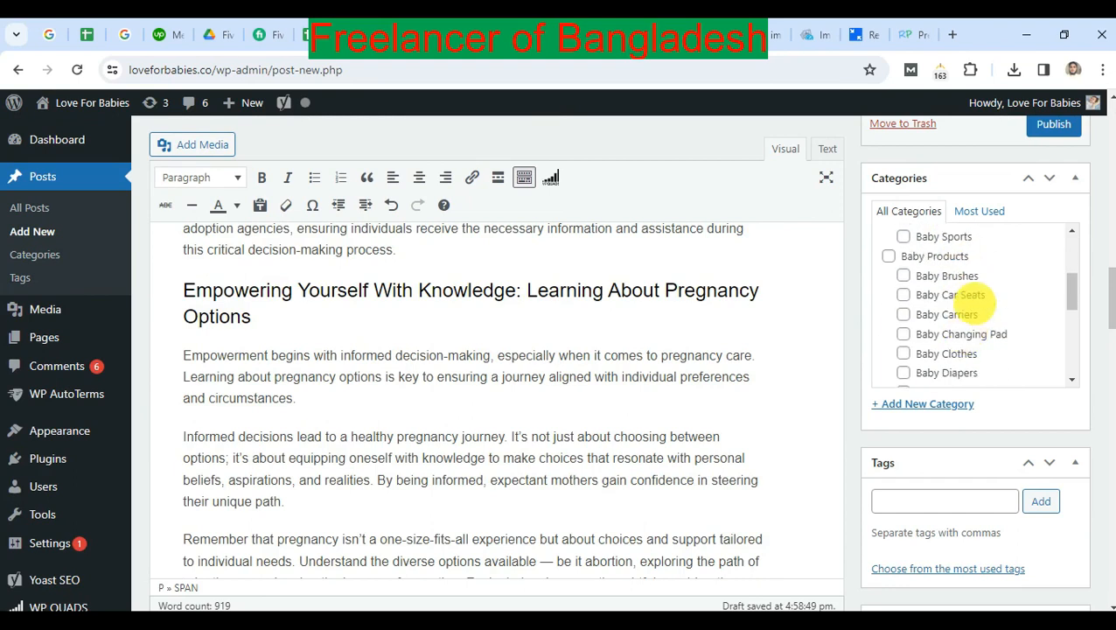
scroll(969, 298, down, 8)
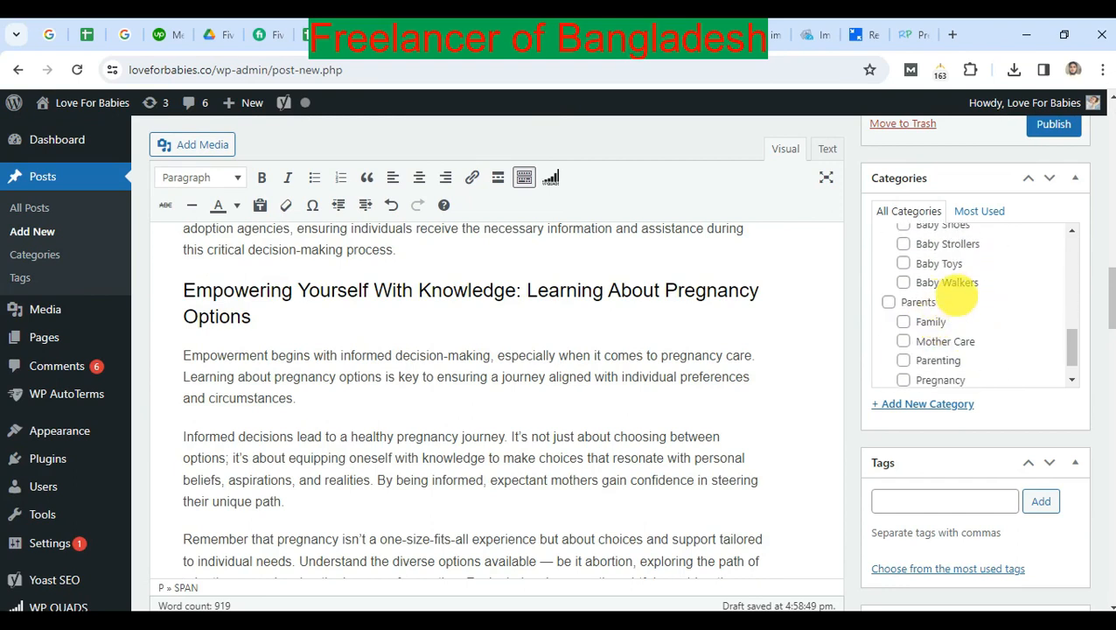
scroll(945, 302, down, 2)
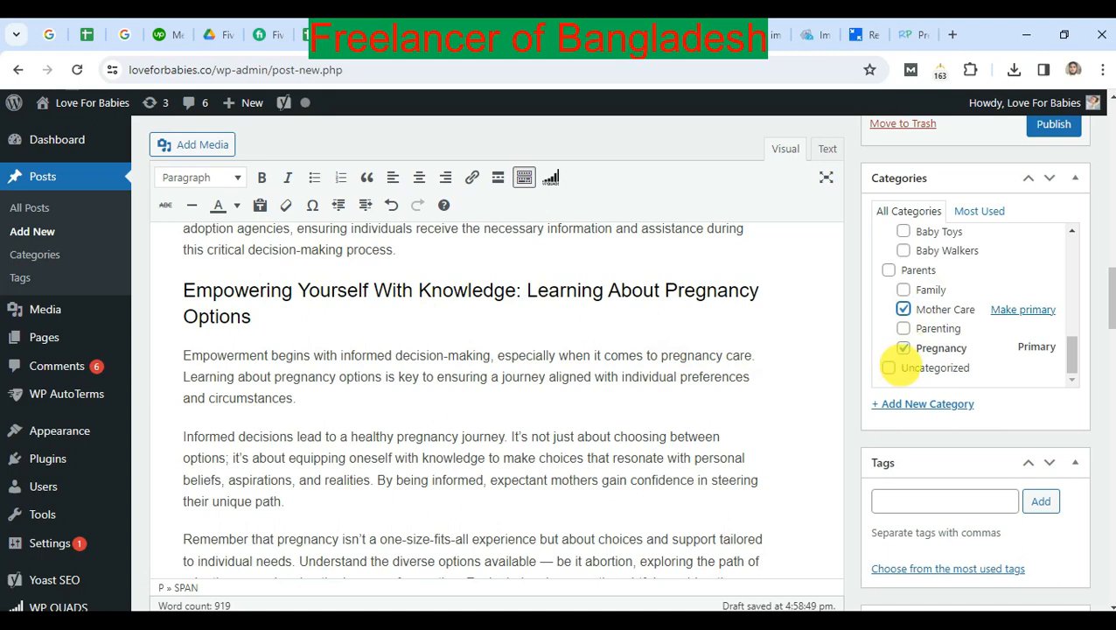
Upload the Pregnency image from the Desktop and set it as the post's featured image
scroll(542, 385, down, 1)
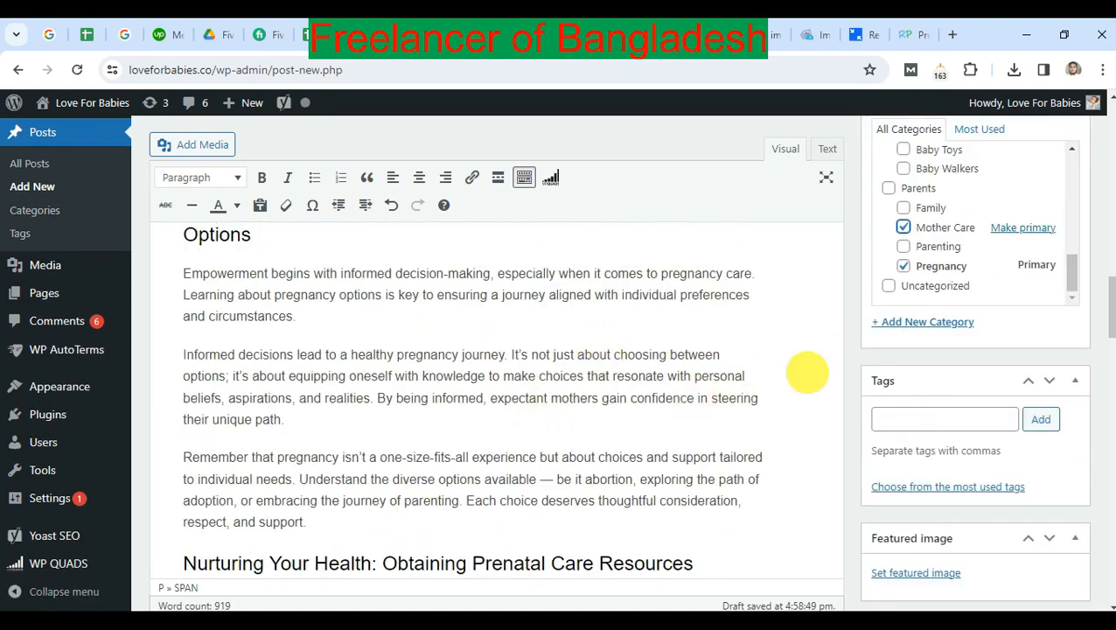
scroll(822, 363, down, 3)
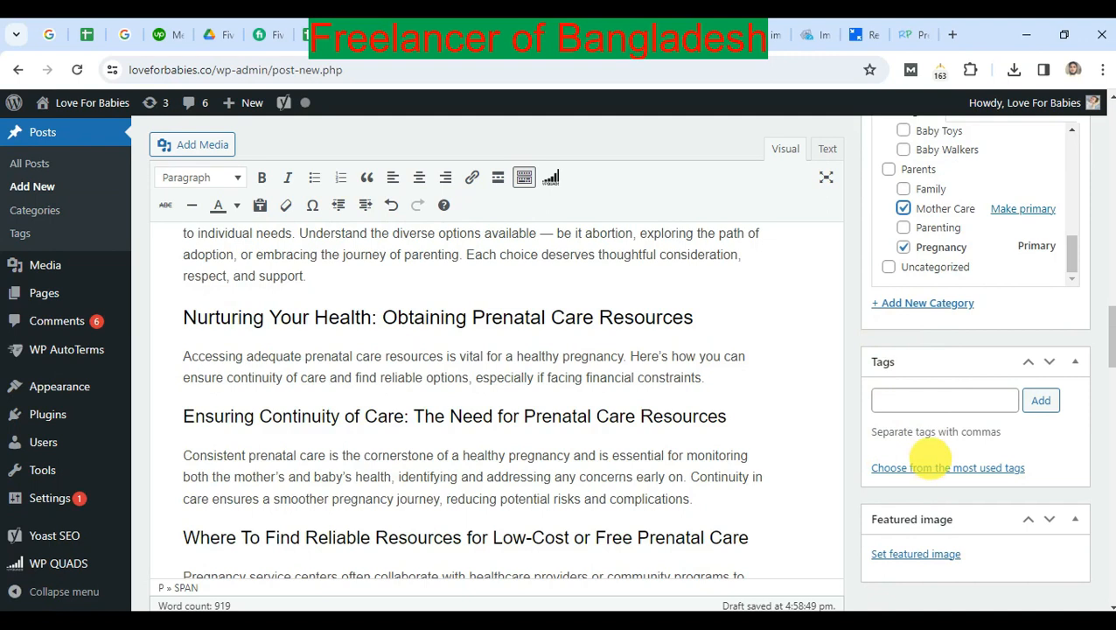
scroll(914, 542, down, 2)
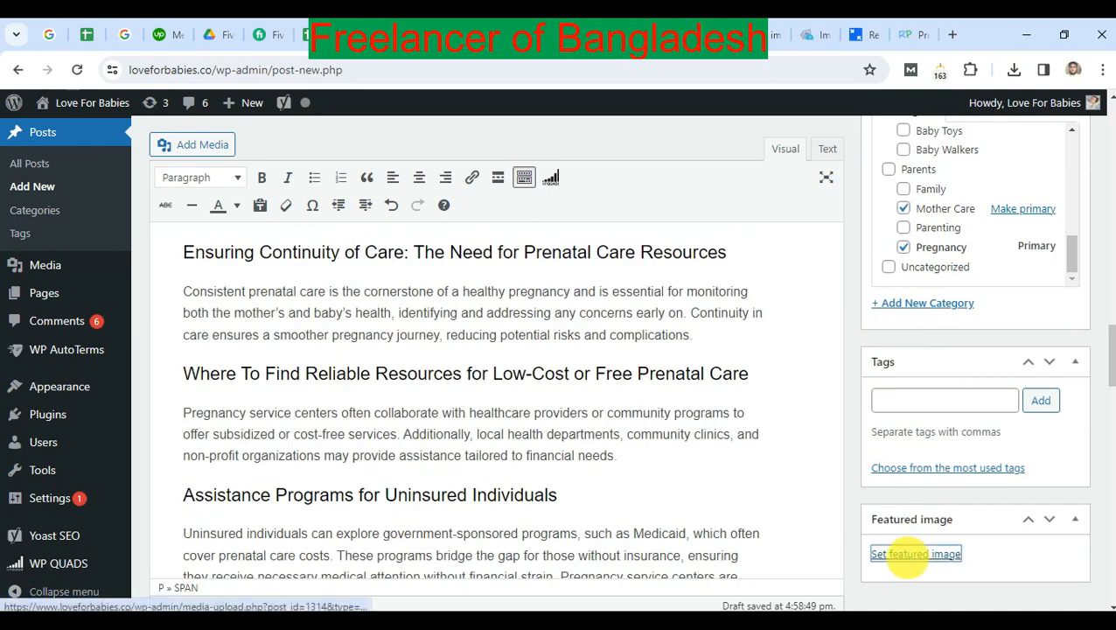
click(915, 554)
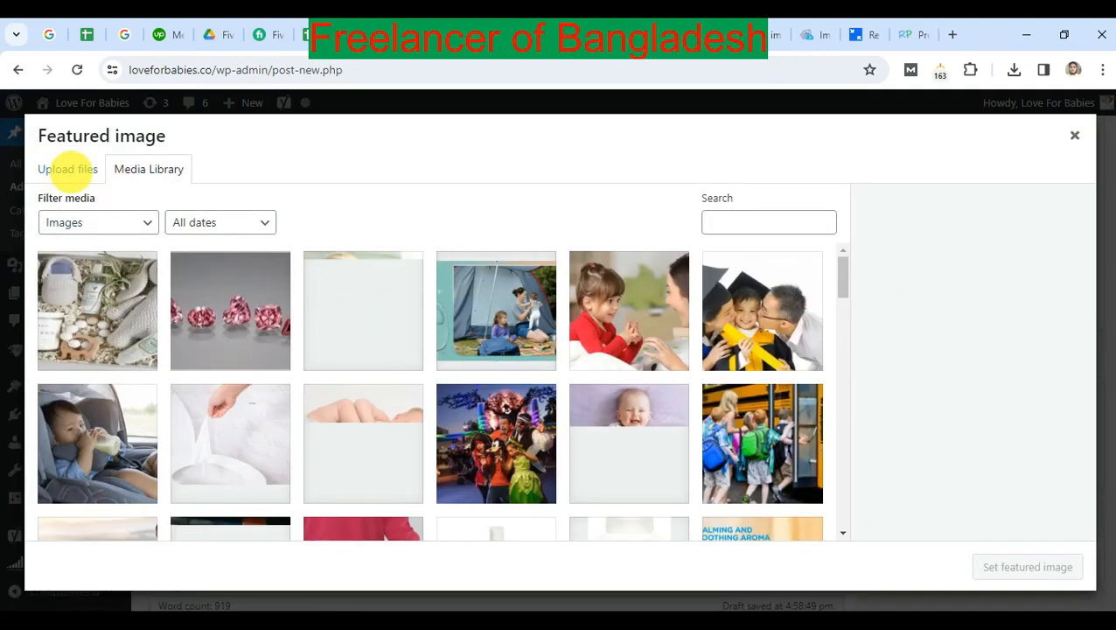
click(67, 170)
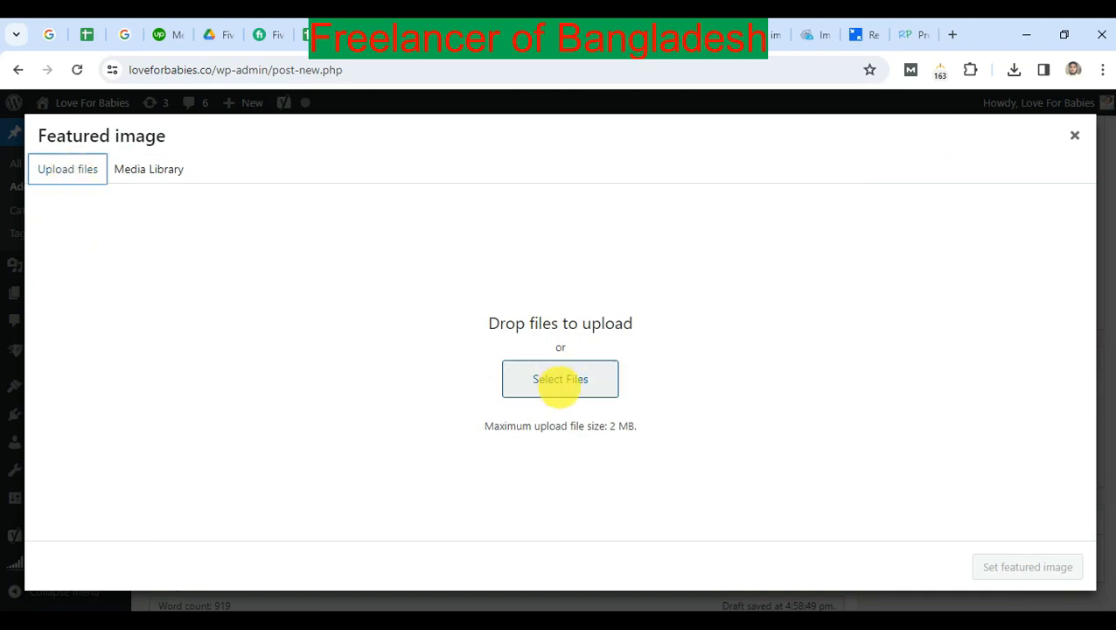
click(574, 379)
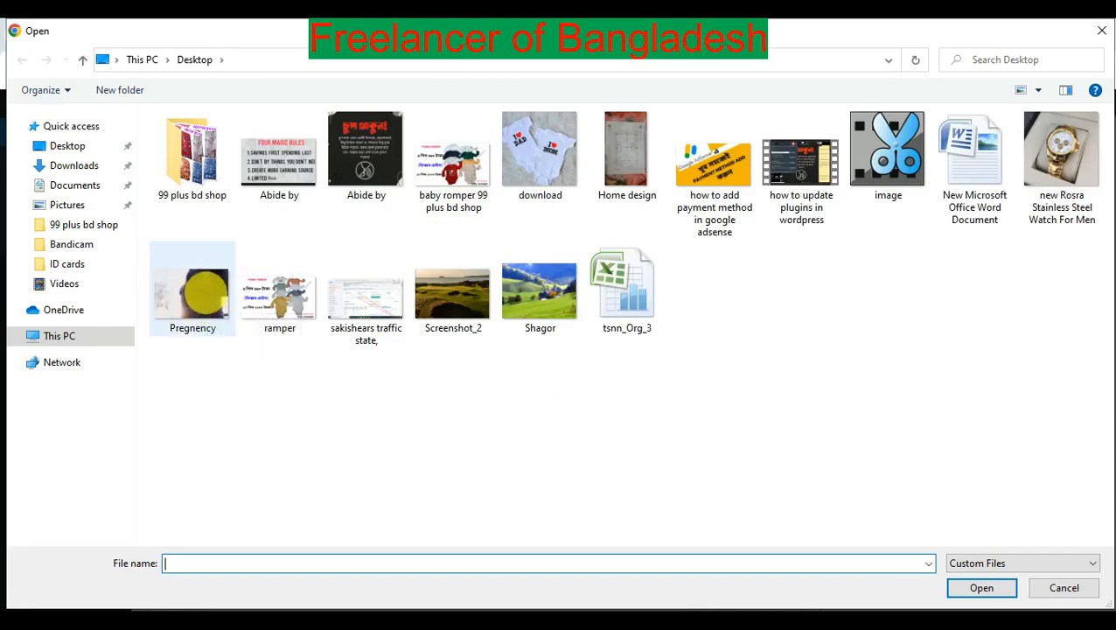
click(192, 295)
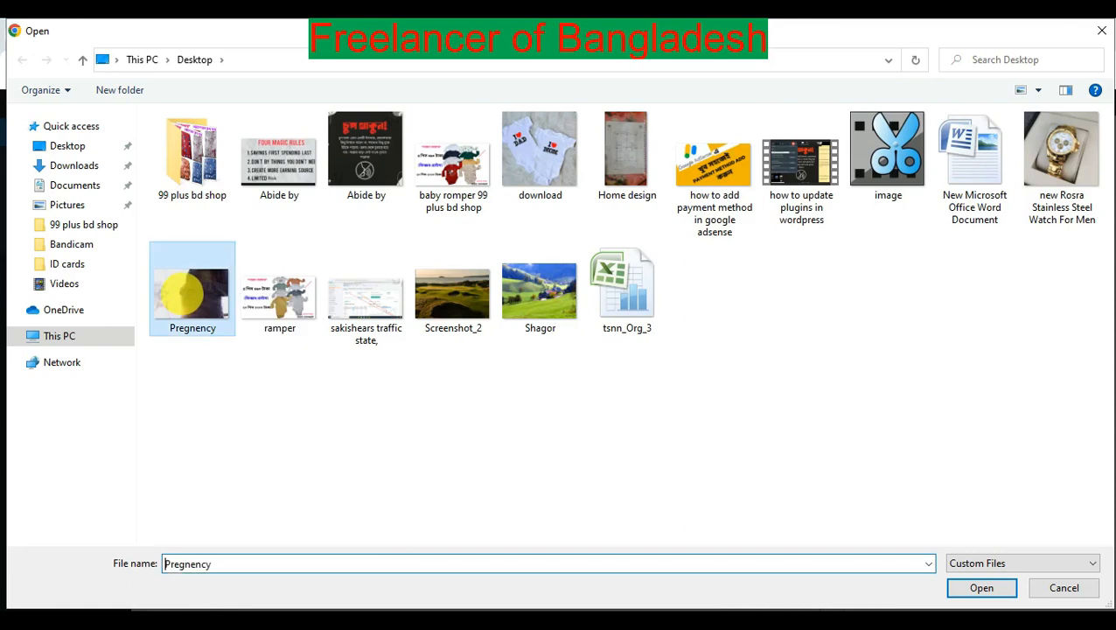
double_click(192, 295)
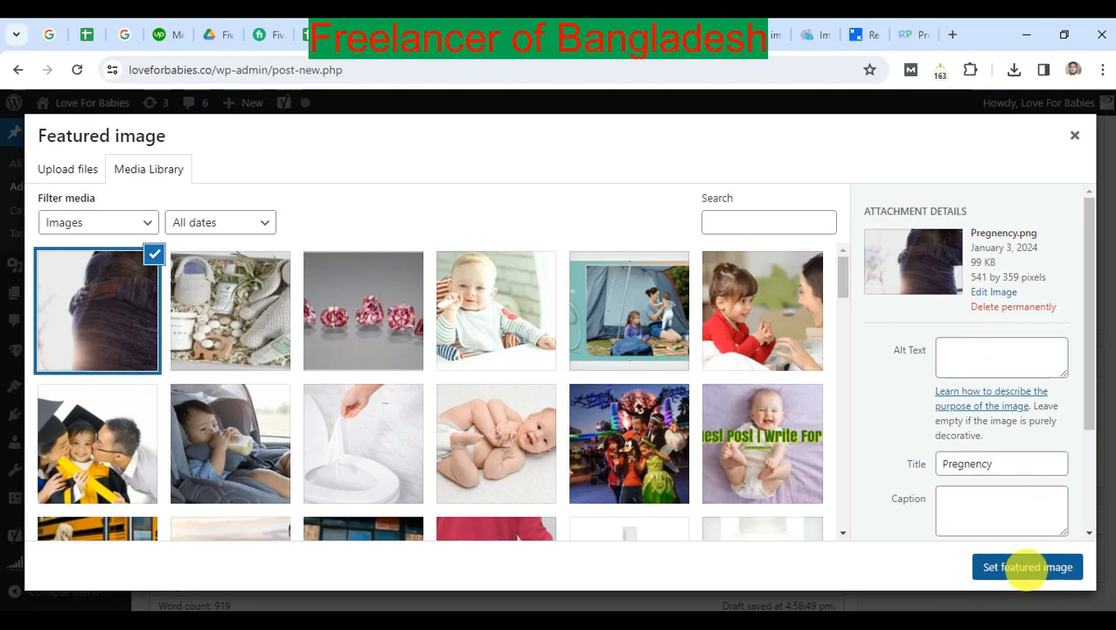
click(1028, 566)
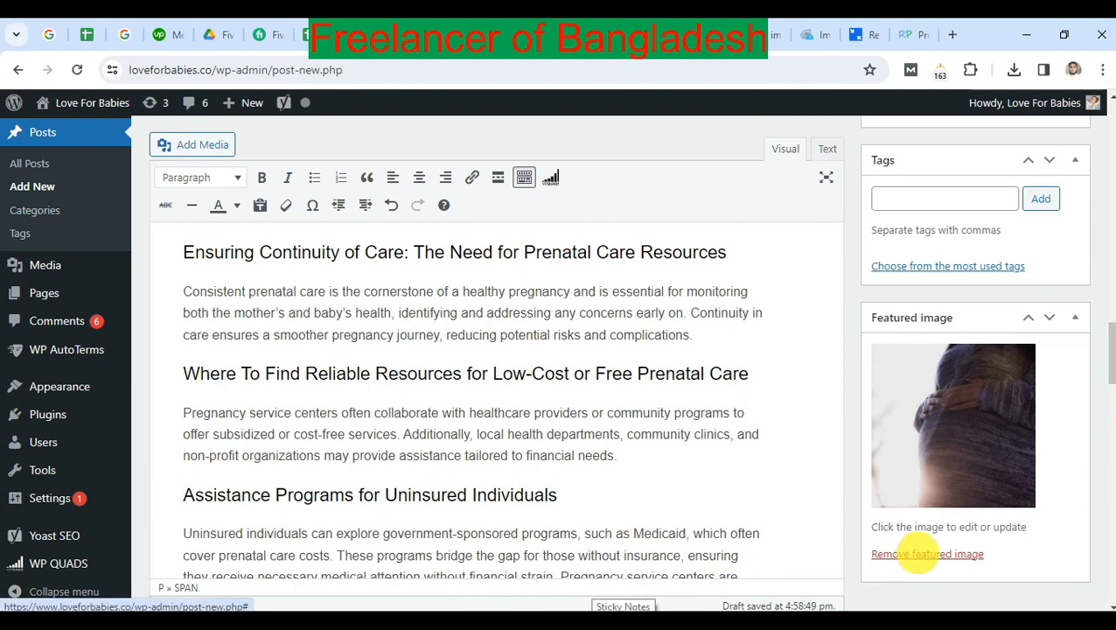
Remove the post's featured image and set it again to Pregnency.png from the media library
scroll(923, 542, down, 2)
click(929, 553)
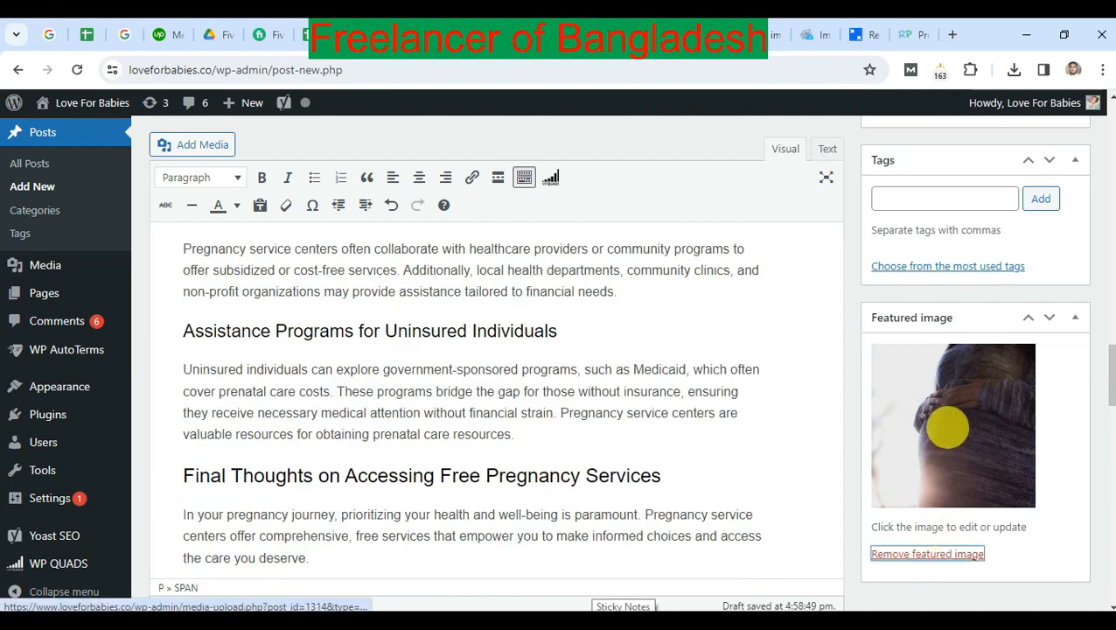
click(925, 554)
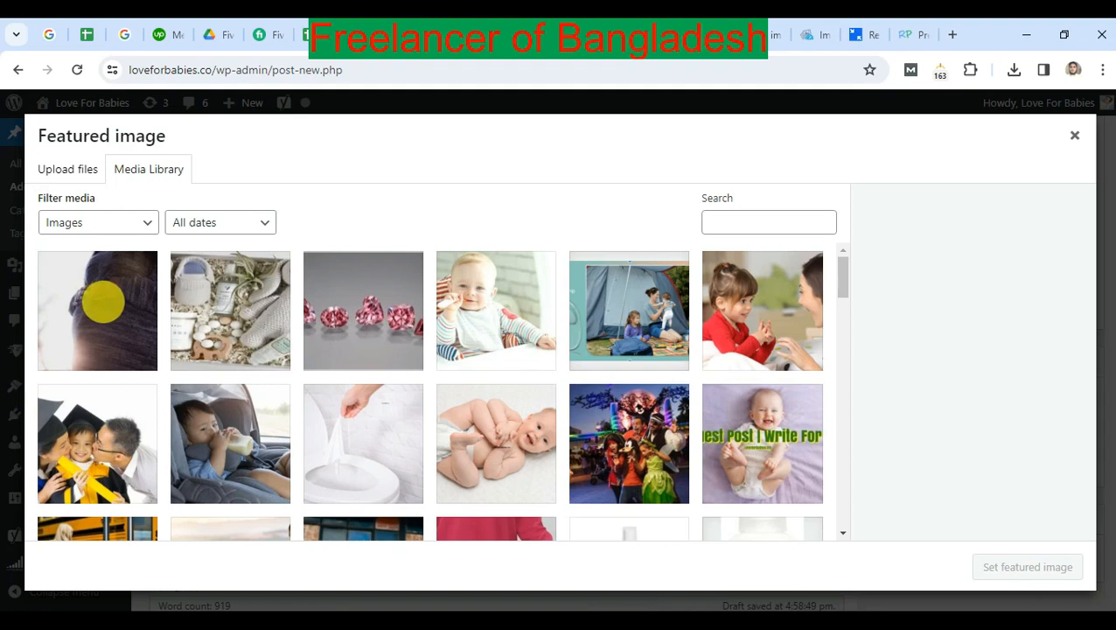
click(103, 301)
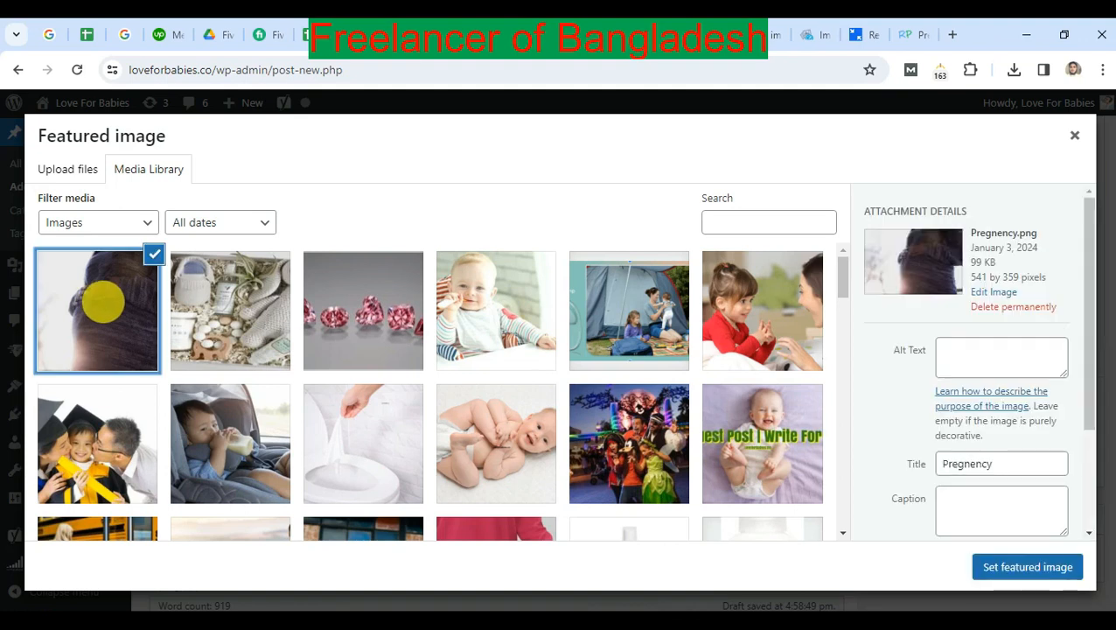
click(1041, 568)
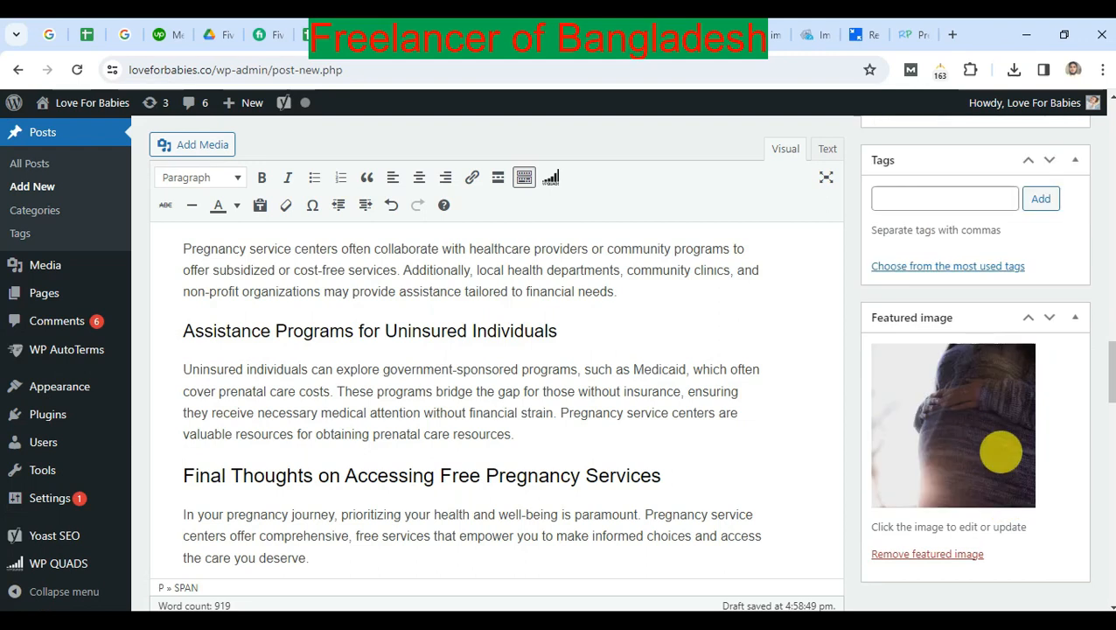
Copy the phrase "Accessing Free Pregnancy Services" from the post title
scroll(740, 399, down, 5)
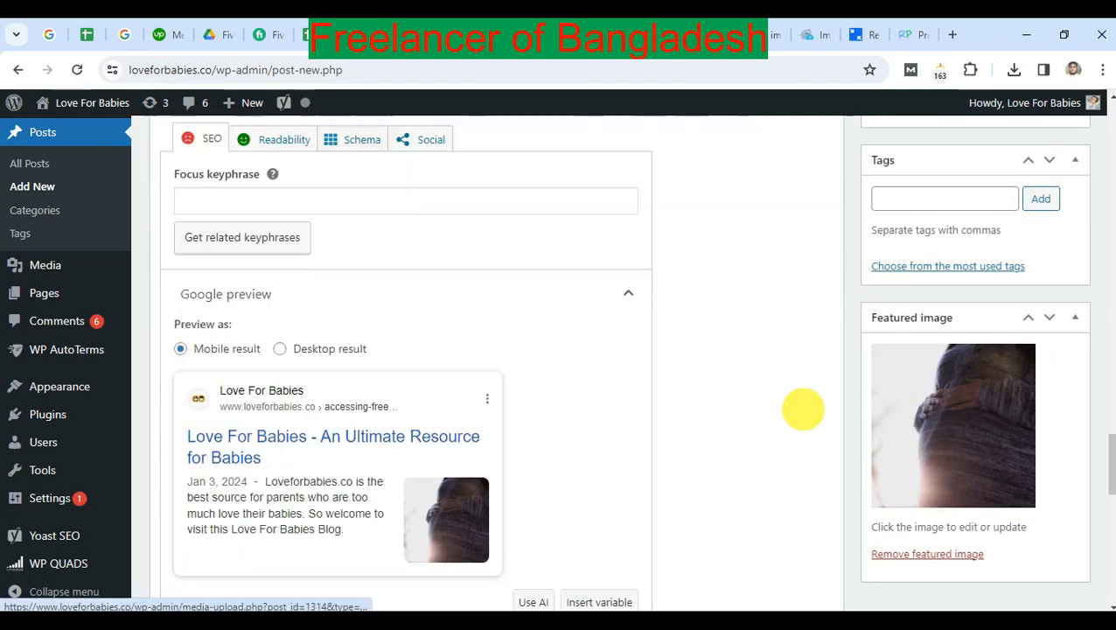
scroll(803, 408, up, 2)
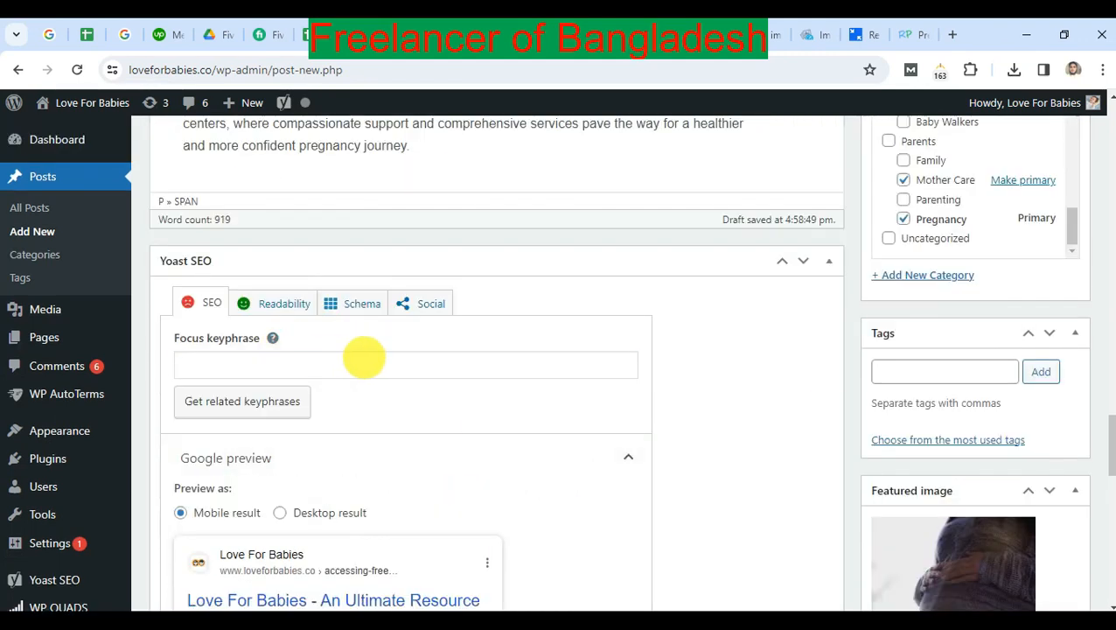
click(365, 358)
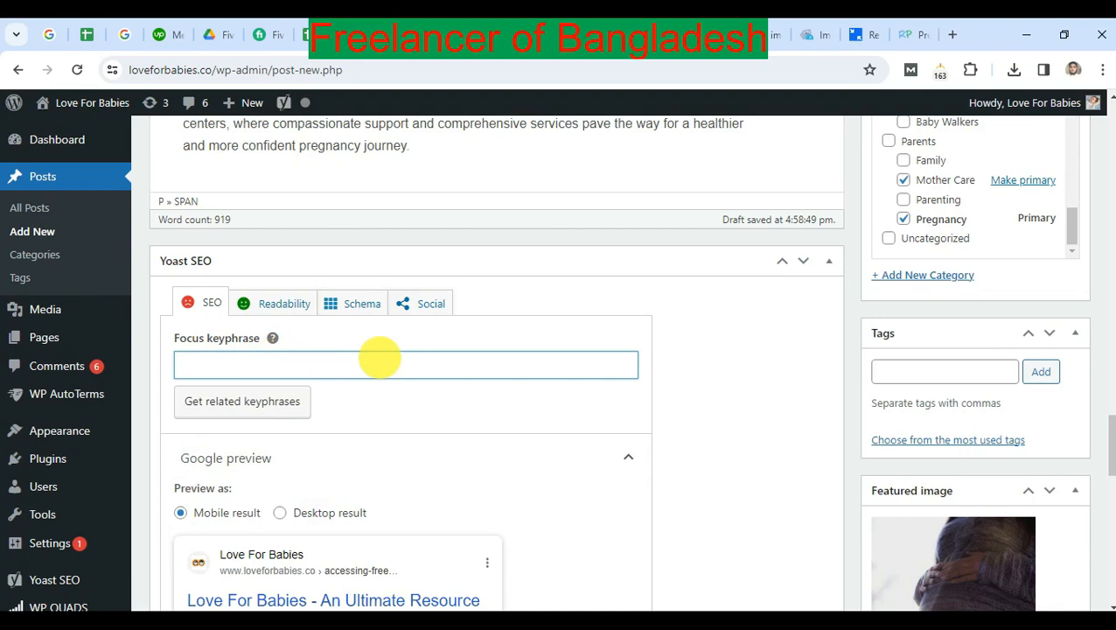
scroll(756, 446, up, 6)
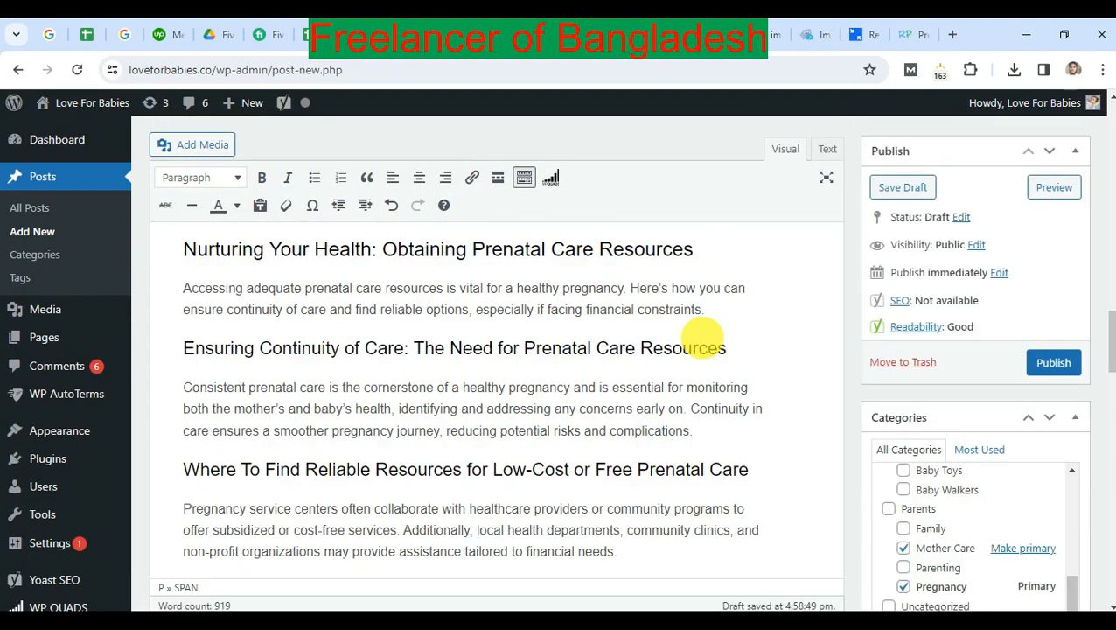
scroll(703, 335, up, 15)
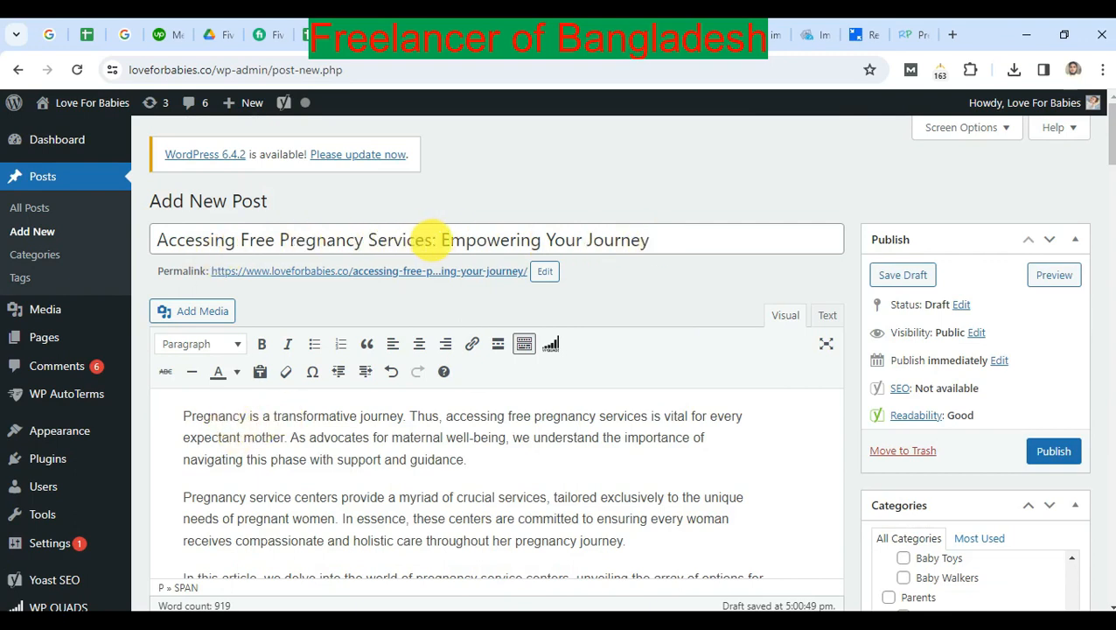
click(432, 240)
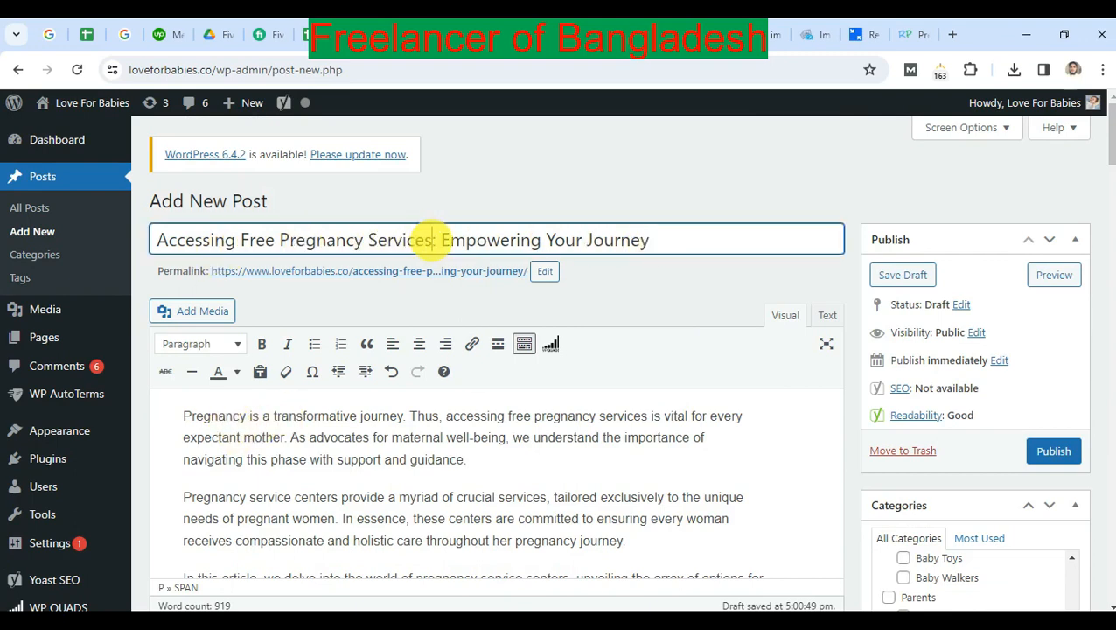
drag(432, 239, 151, 240)
key(ctrl+c)
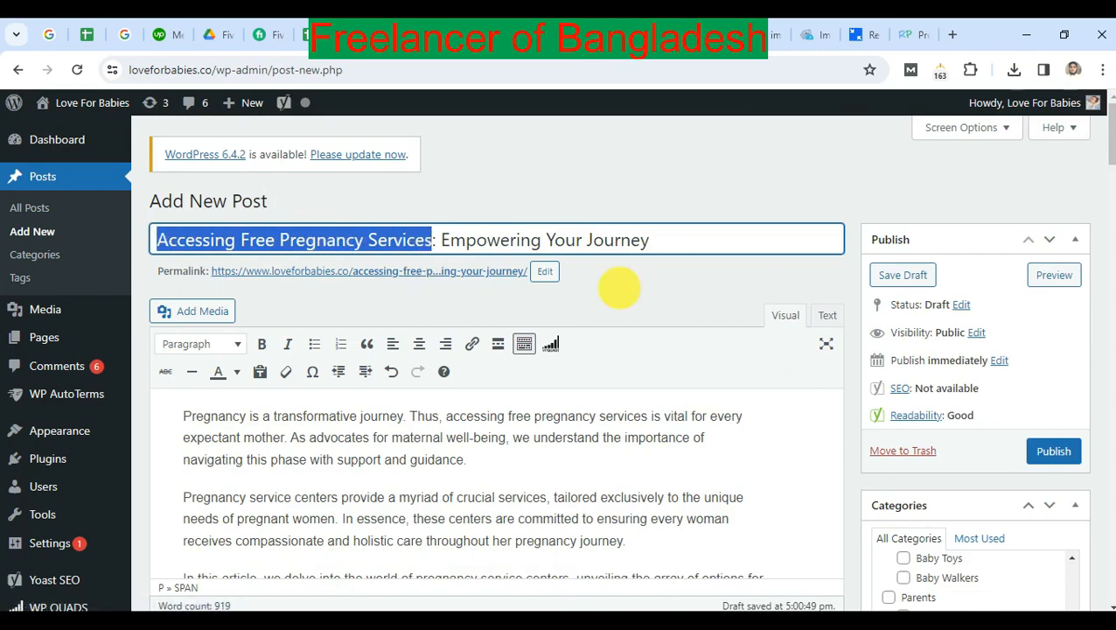
Set the Yoast SEO focus keyphrase to the copied "Accessing Free Pregnancy Services"
scroll(804, 391, down, 5)
scroll(820, 429, down, 20)
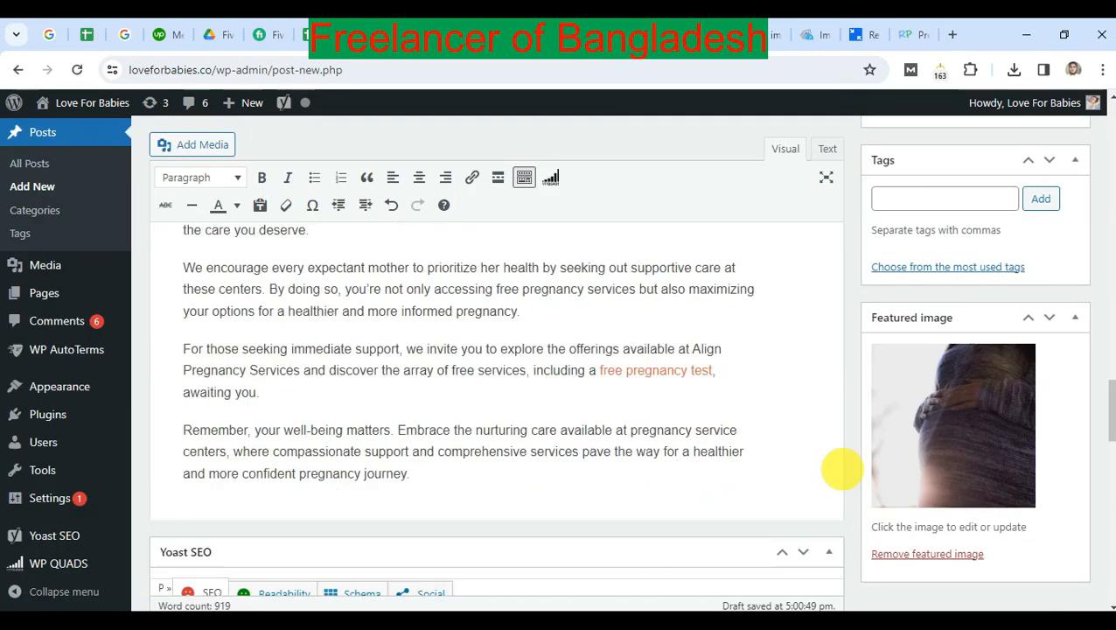
scroll(468, 388, up, 2)
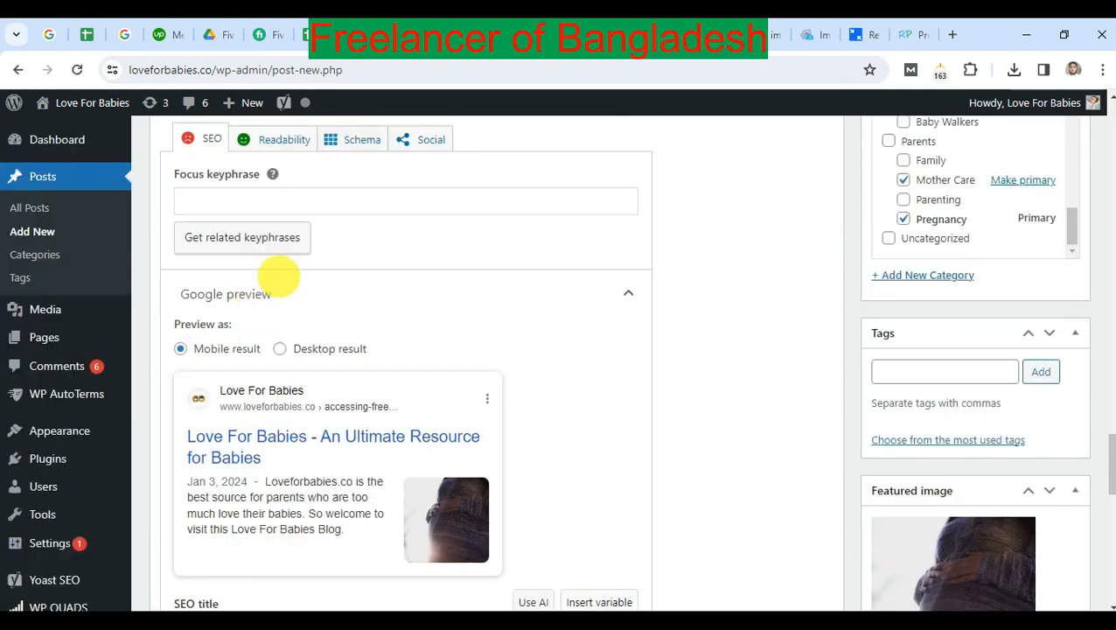
click(319, 201)
key(ctrl+v)
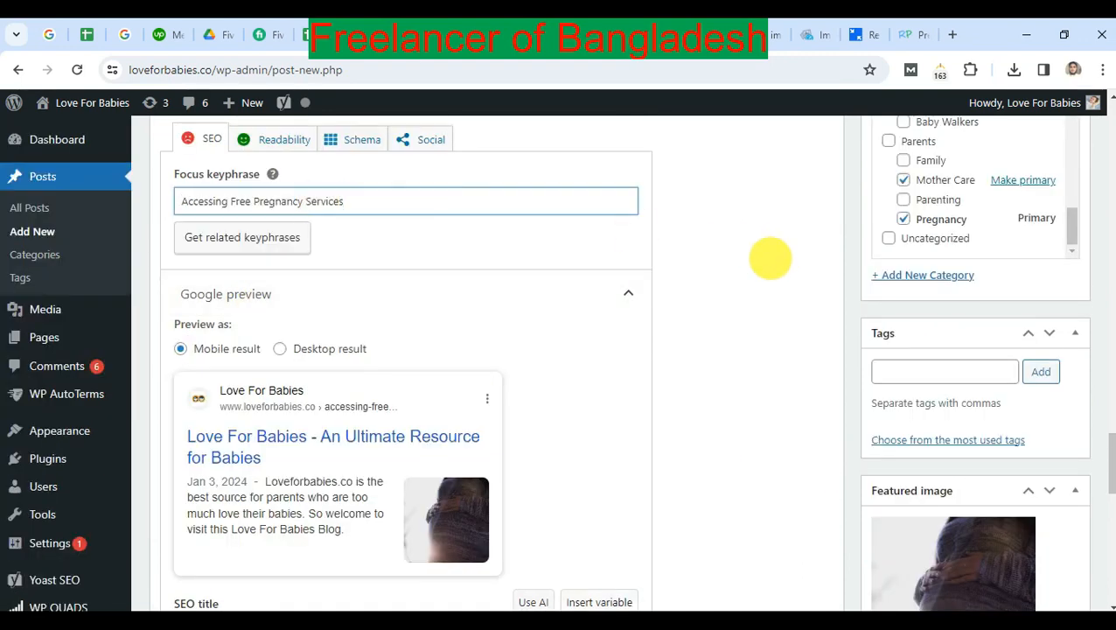
click(767, 256)
Copy the post's full title, "Accessing Free Pregnancy Services: Empowering Your Journey"
scroll(765, 308, up, 10)
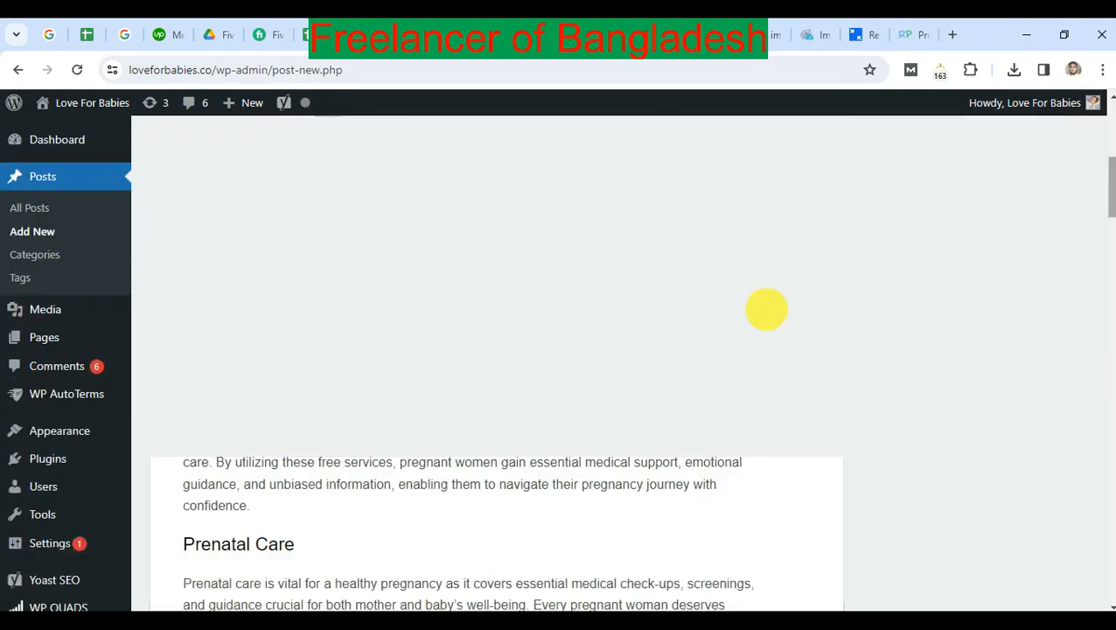
scroll(744, 307, up, 5)
double_click(665, 240)
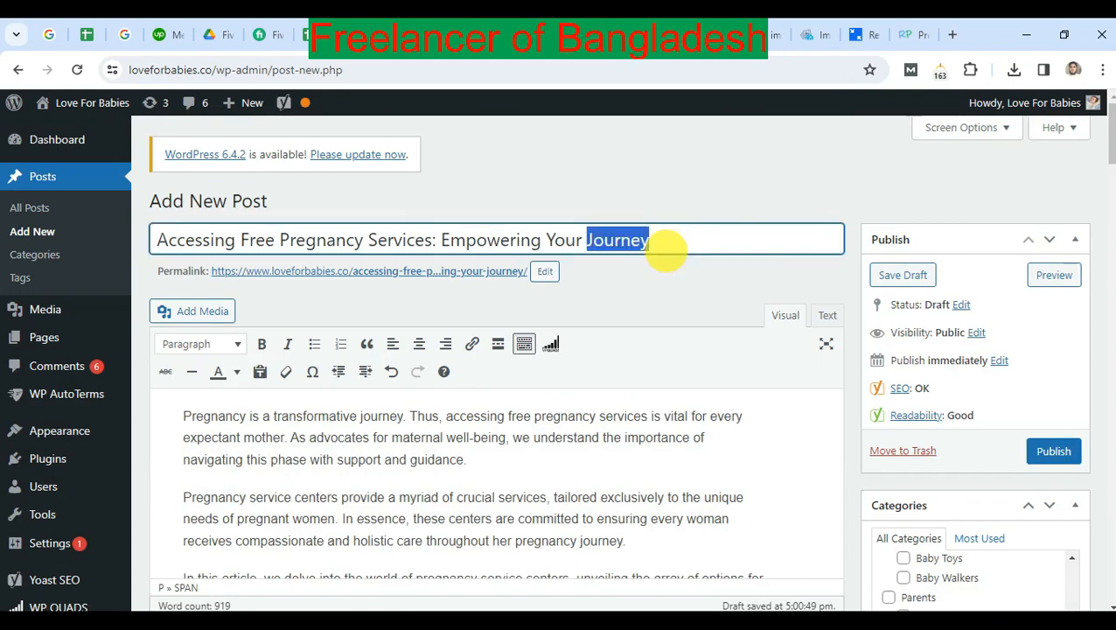
key(ctrl+a)
key(ctrl+c)
click(720, 187)
Replace the whole Yoast SEO title with "Accessing Free Pregnancy Services: Empowering Your Journey"
scroll(937, 471, down, 15)
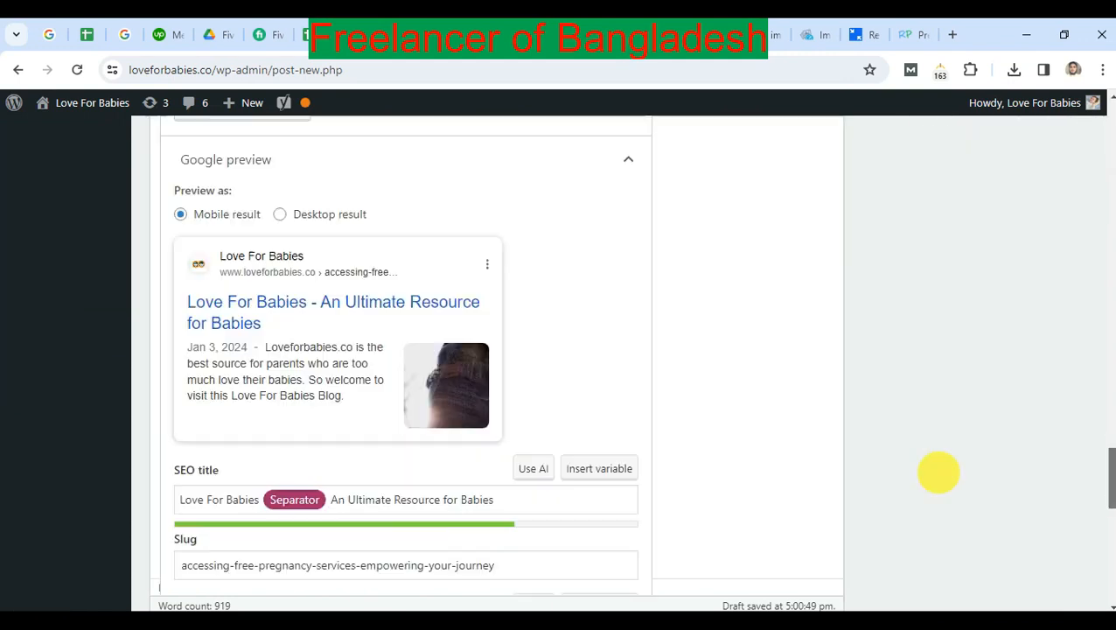
scroll(282, 331, up, 1)
scroll(199, 416, down, 3)
click(428, 204)
key(ctrl+a)
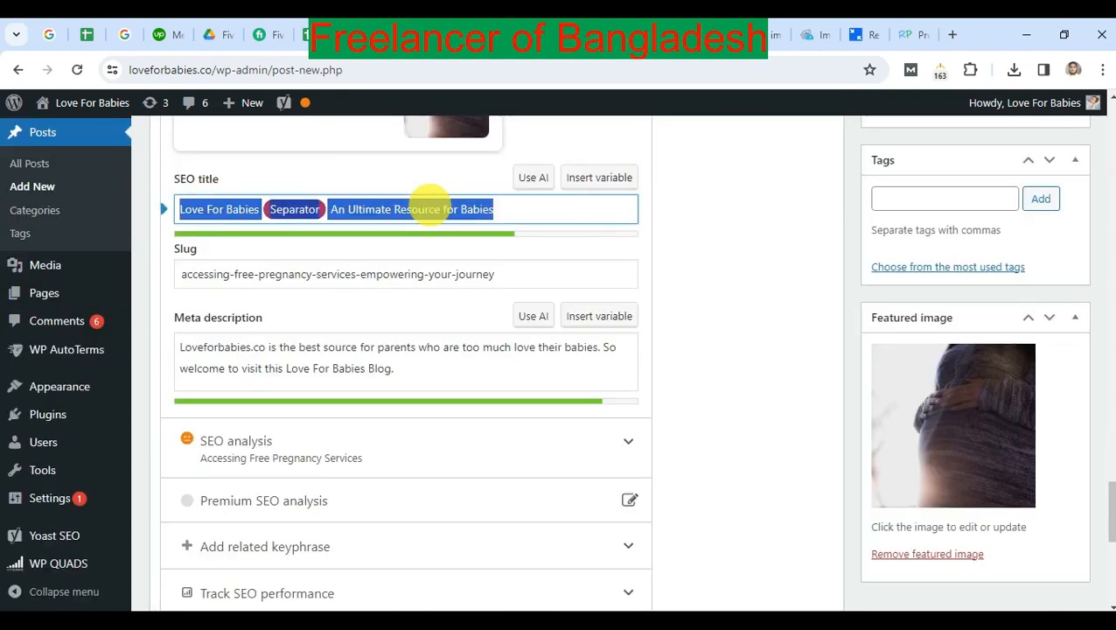
key(ctrl+v)
click(382, 273)
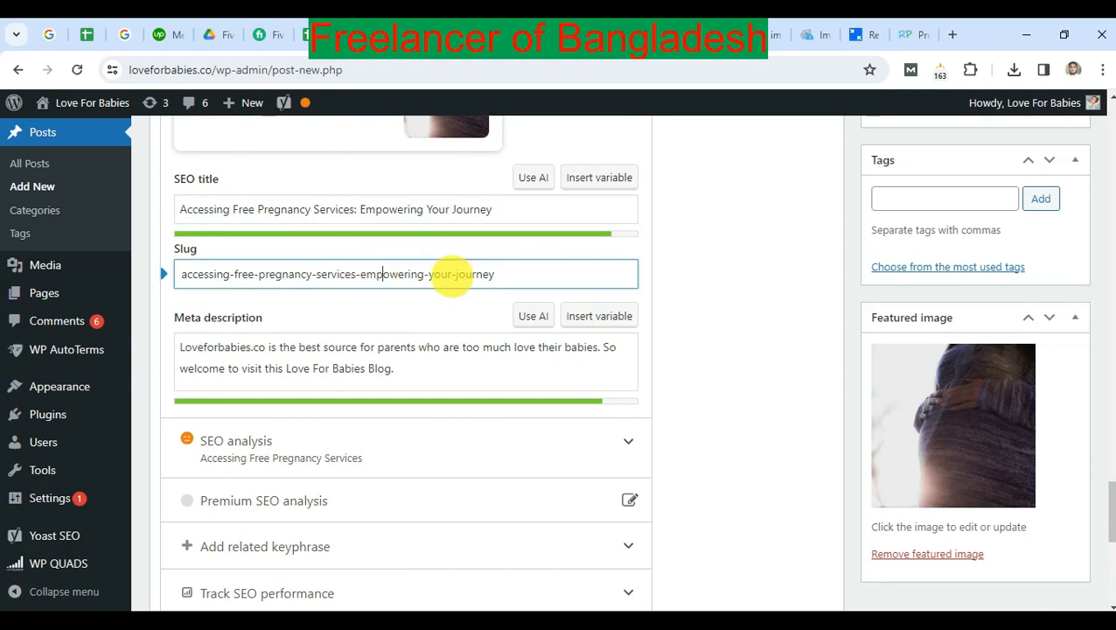
Copy the post's opening paragraph, which starts with "Pregnancy is a transformative journey"
click(341, 347)
key(ctrl+a)
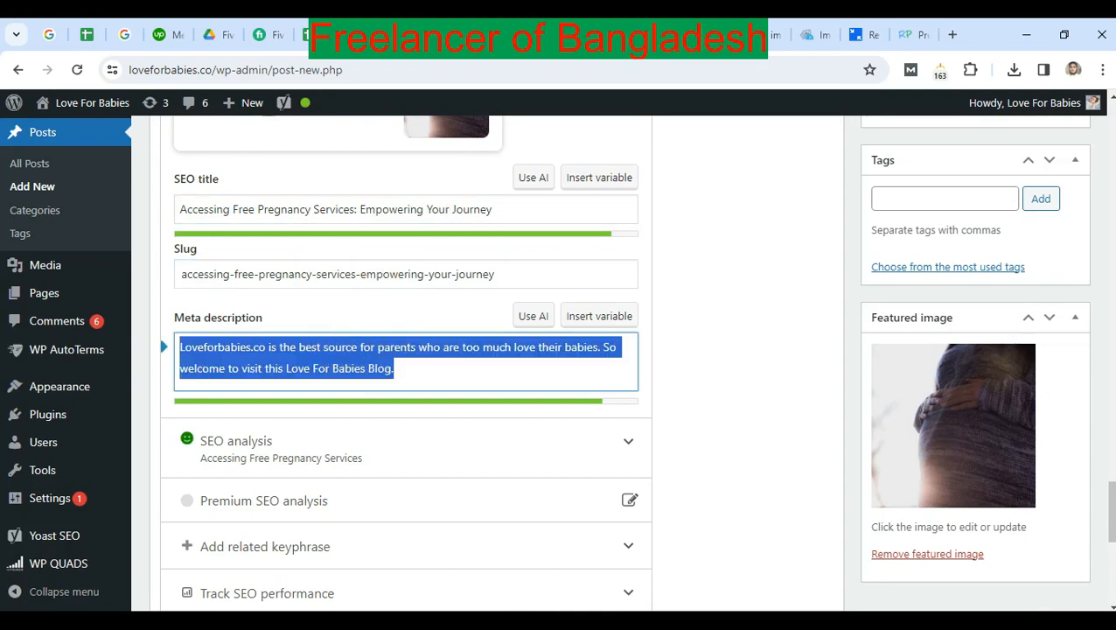
scroll(820, 294, up, 15)
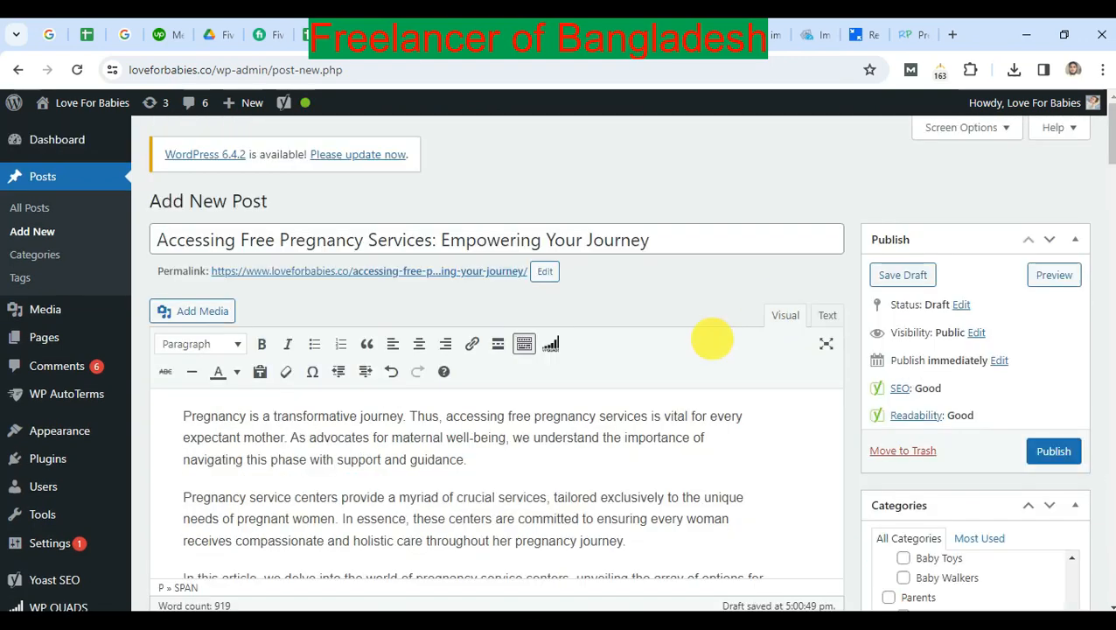
triple_click(388, 423)
key(ctrl+c)
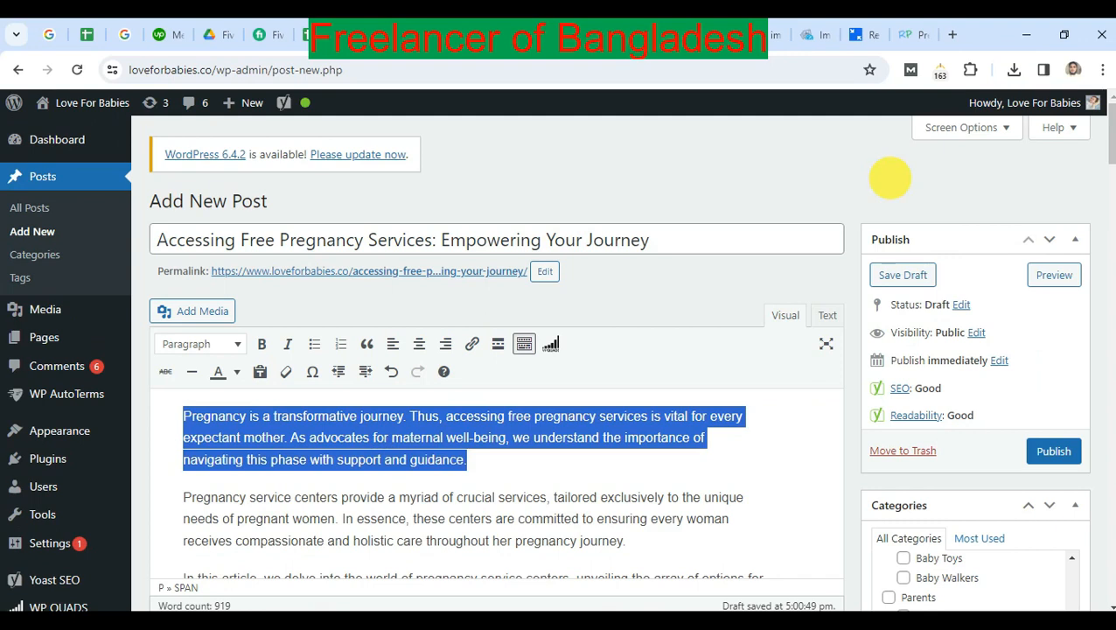
click(888, 174)
Replace the default Yoast meta description with the copied opening paragraph of the post
scroll(757, 452, down, 10)
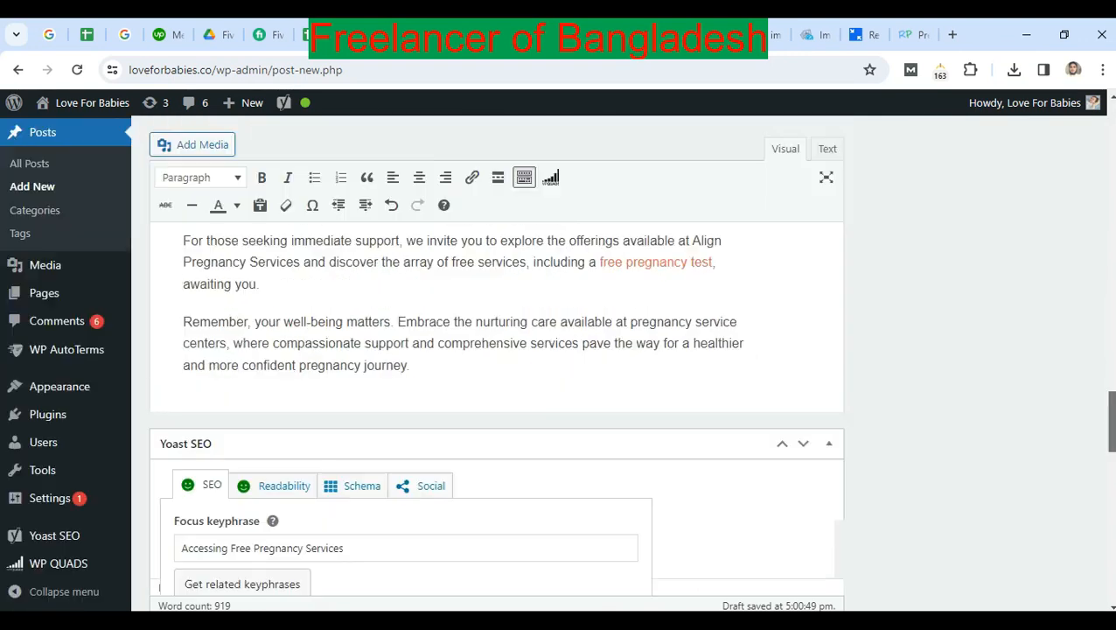
scroll(757, 452, down, 3)
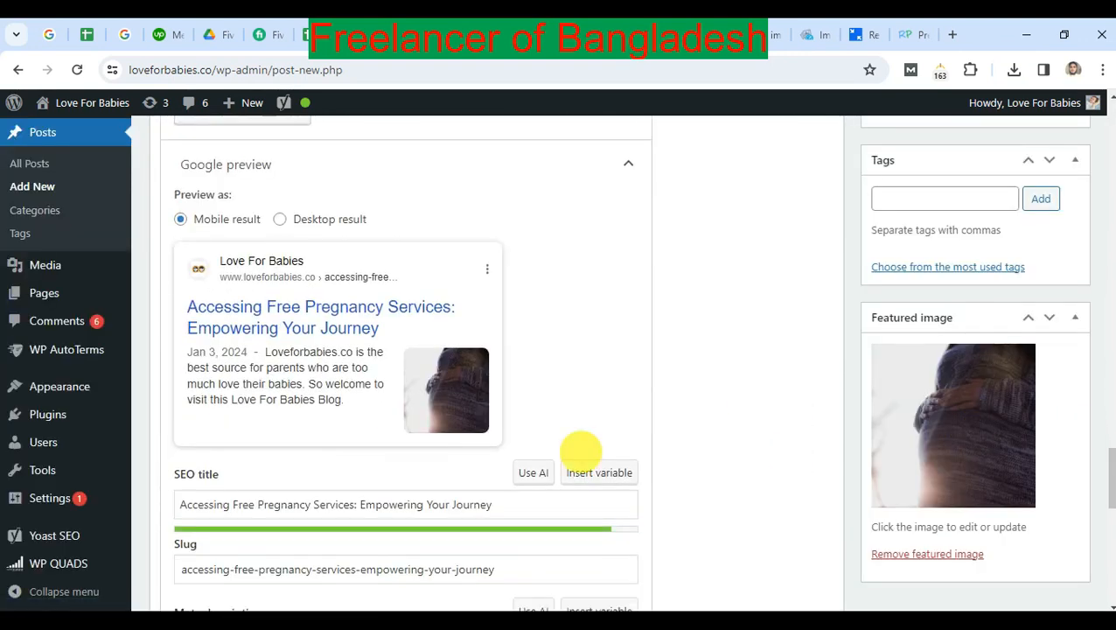
scroll(569, 442, down, 3)
scroll(347, 444, down, 3)
triple_click(398, 241)
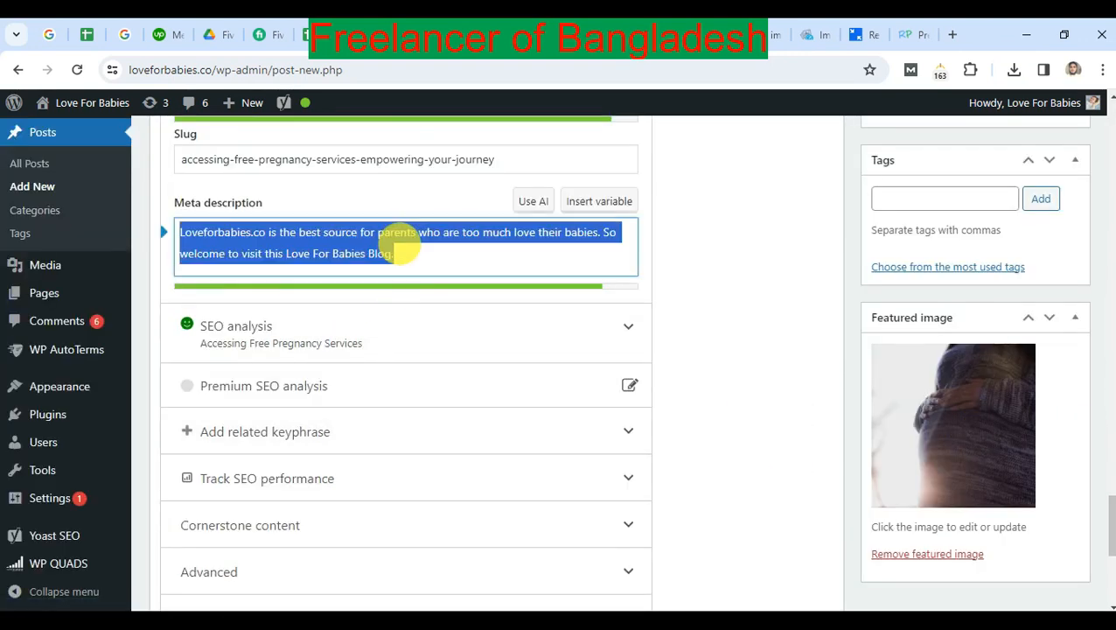
key(ctrl+v)
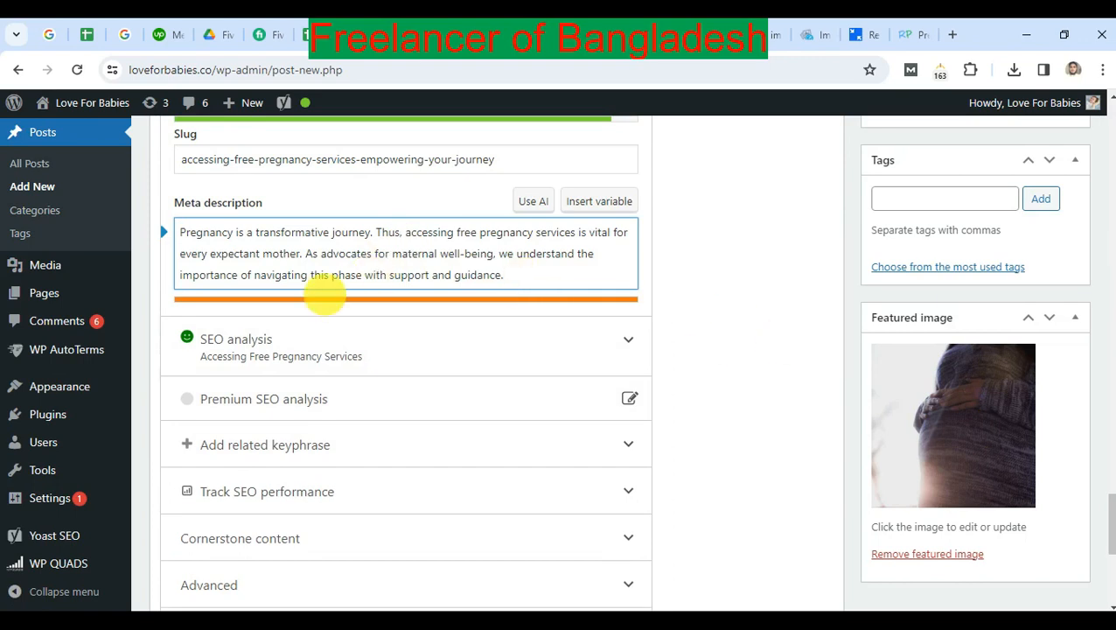
Shorten the Yoast meta description so its last sentence, after "every expectant mother.", reads only "As advocates..."
drag(373, 275, 547, 276)
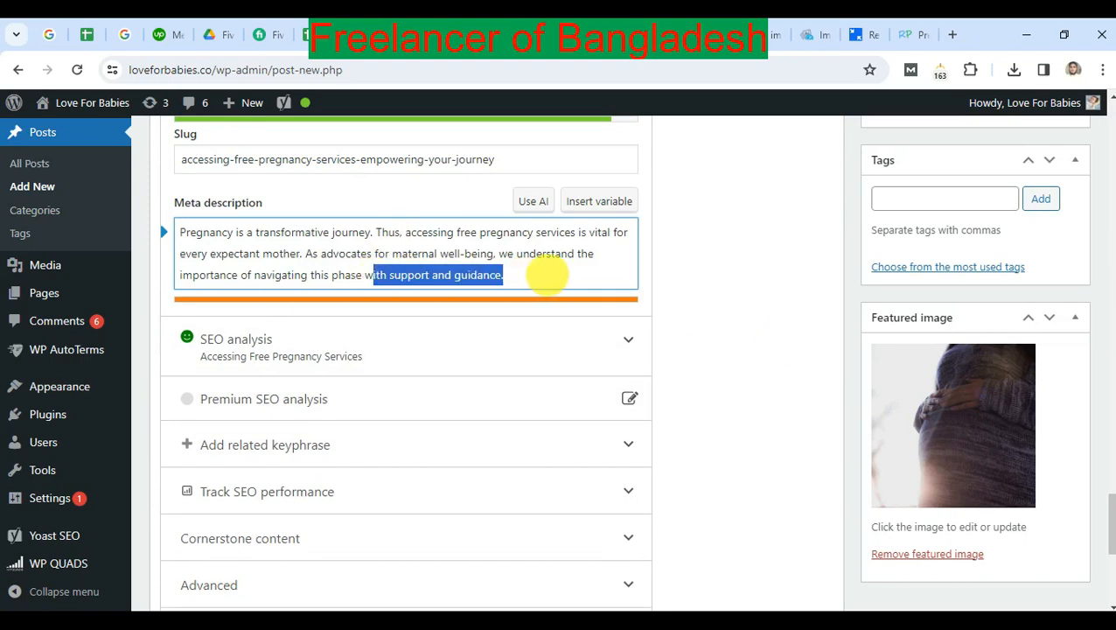
key(BackSpace)
key(BackSpace)
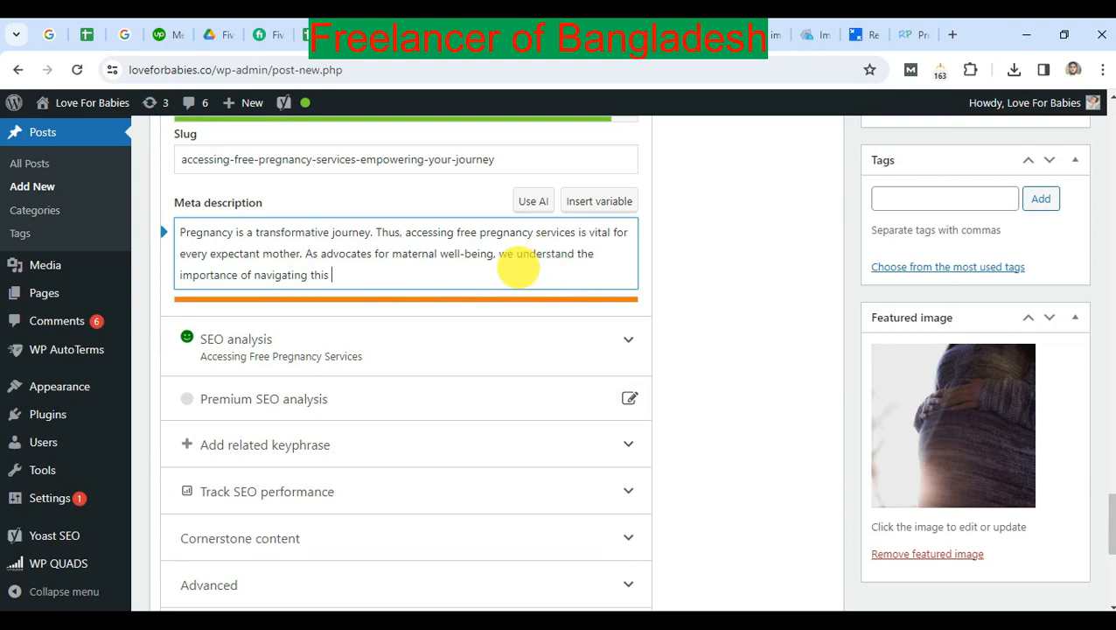
key(ctrl+BackSpace)
key(ctrl+BackSpace)
key(ctrl+shift+Left)
key(ctrl+shift+Left)
key(ctrl+shift+Left)
key(ctrl+shift+Left)
key(ctrl+shift+Left)
key(BackSpace)
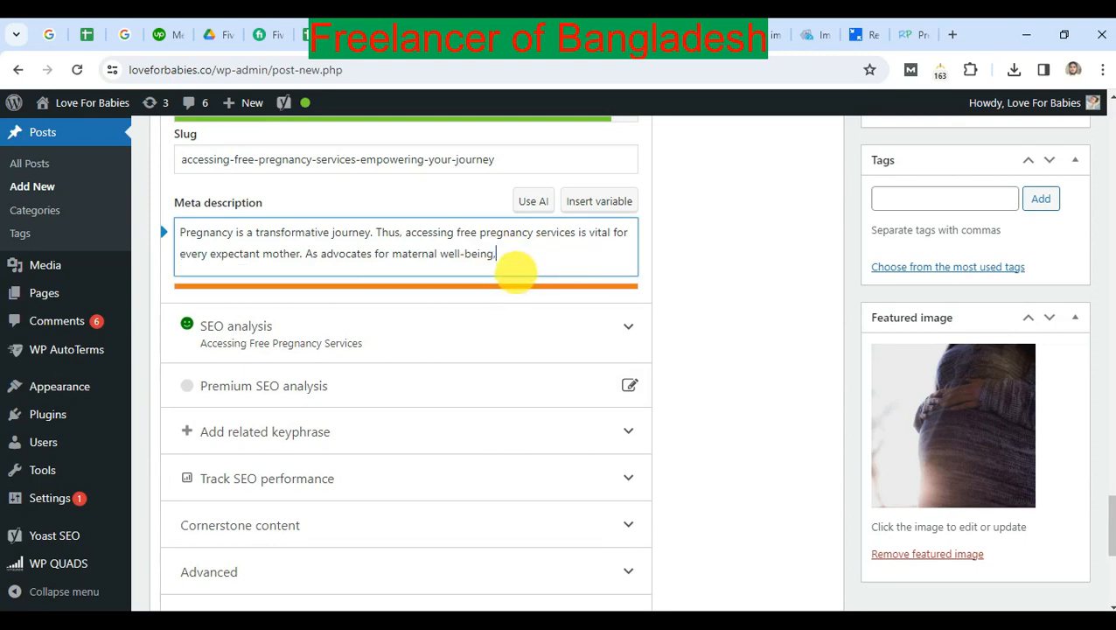
key(BackSpace)
key(BackSpace)
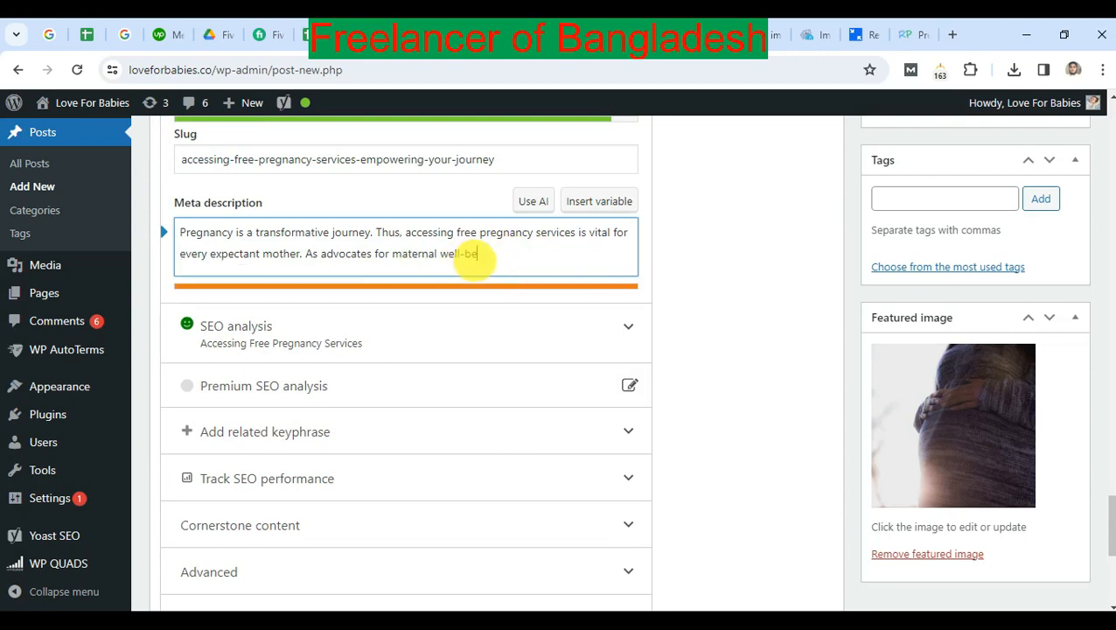
key(BackSpace)
key(BackSpace)
key(BackSpace)
key(BackSpace)
key(BackSpace)
key(BackSpace)
key(BackSpace)
key(BackSpace)
key(BackSpace)
key(BackSpace)
key(BackSpace)
key(BackSpace)
key(BackSpace)
key(BackSpace)
key(BackSpace)
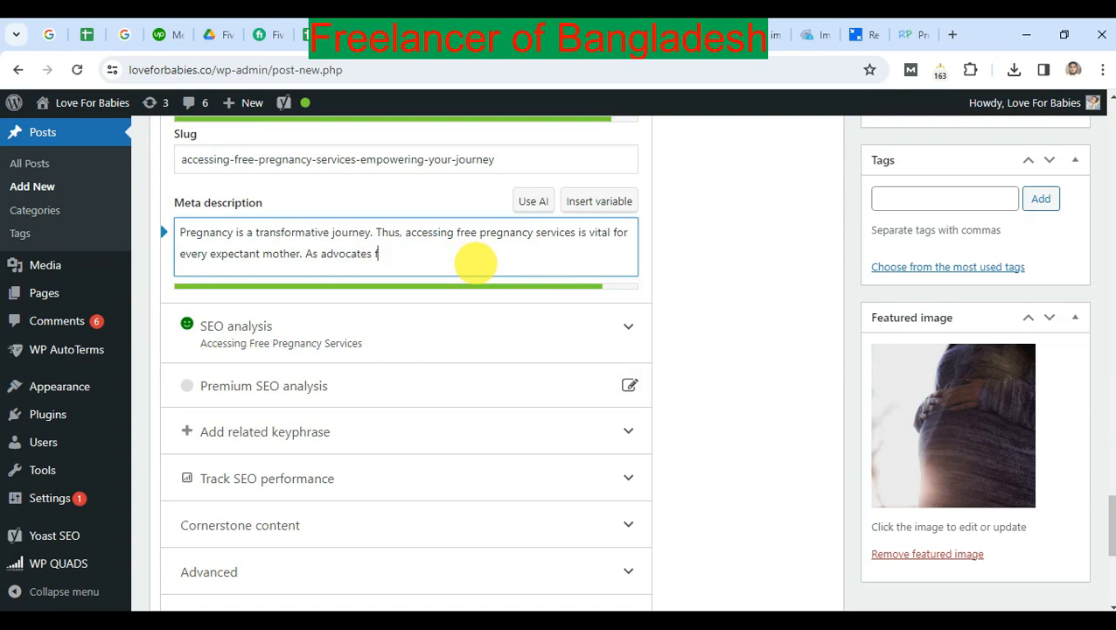
text(...)
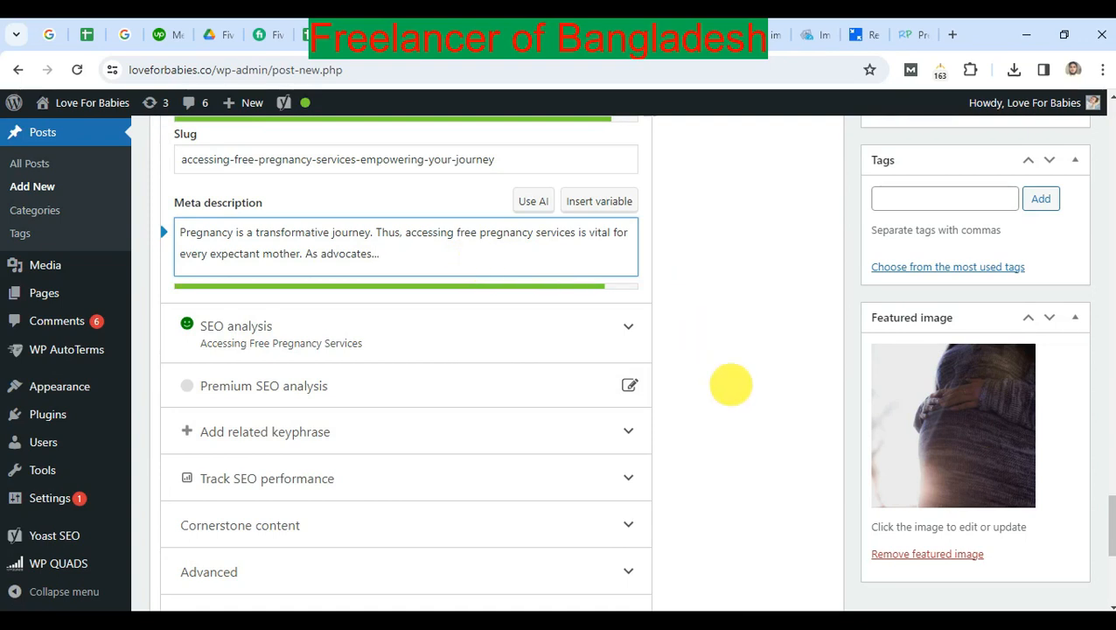
Add the tag "pregnancy" to the post, copying the word from the article's closing sentence
scroll(728, 381, down, 3)
scroll(742, 385, down, 3)
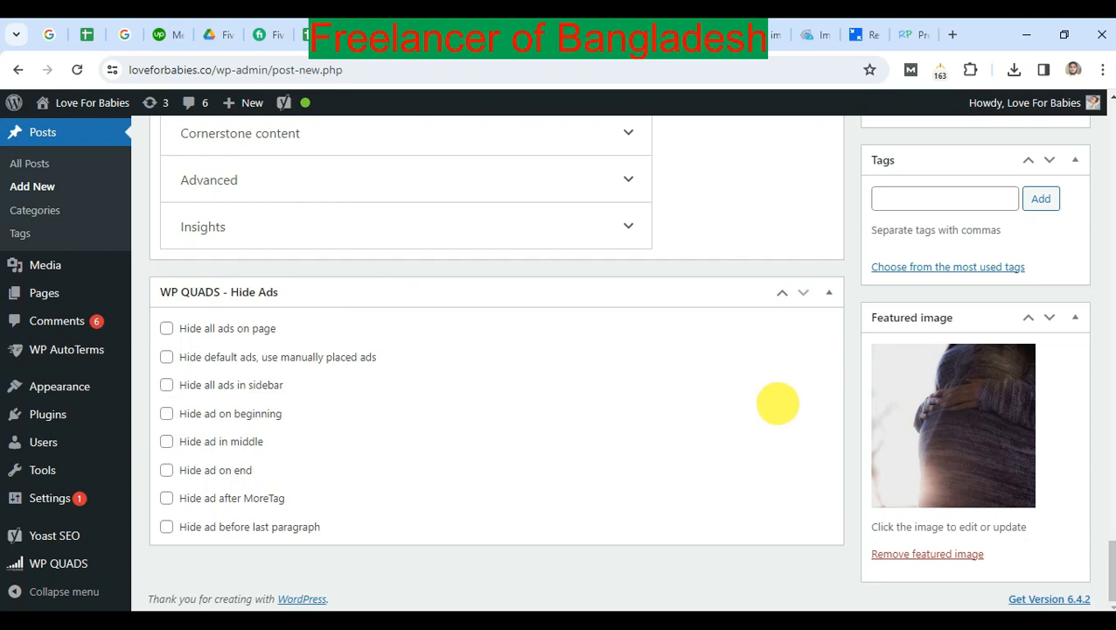
scroll(782, 439, up, 10)
scroll(783, 439, up, 10)
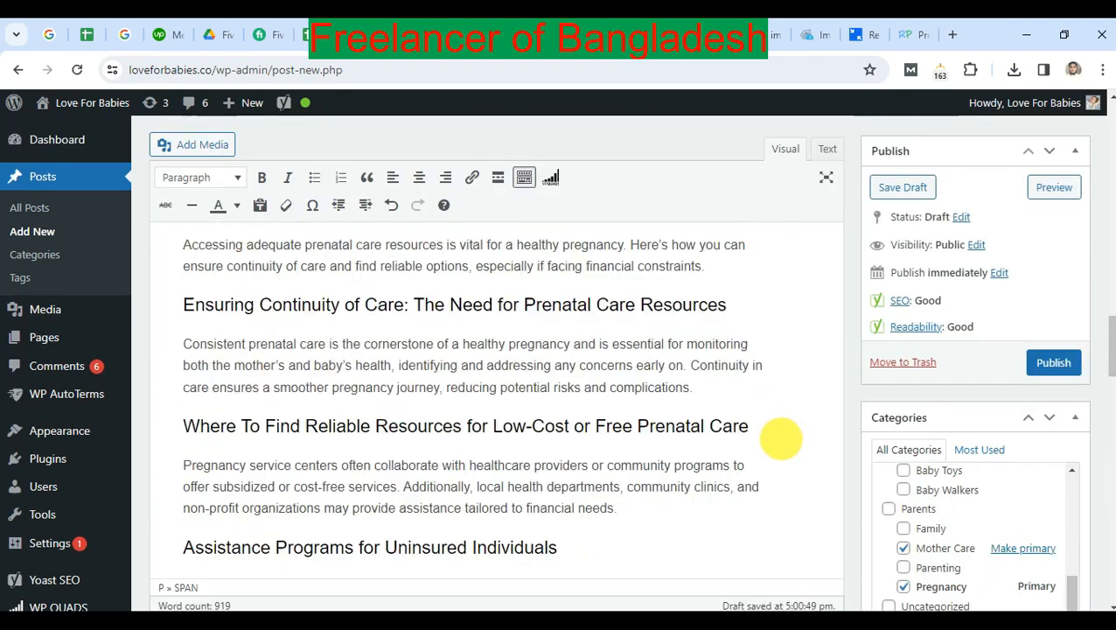
scroll(784, 461, down, 5)
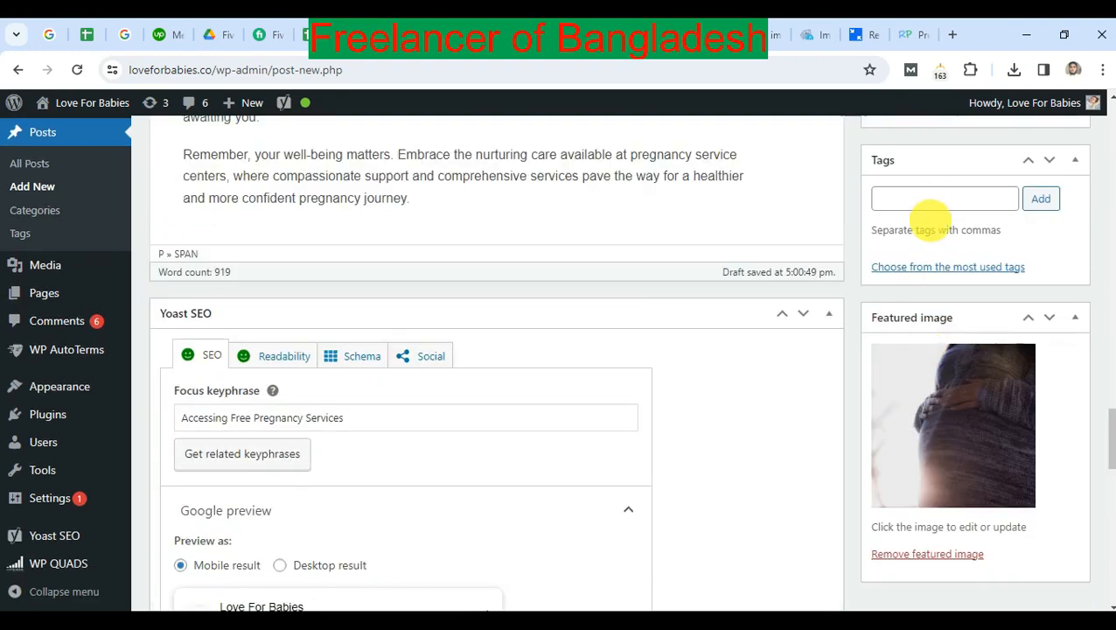
click(926, 202)
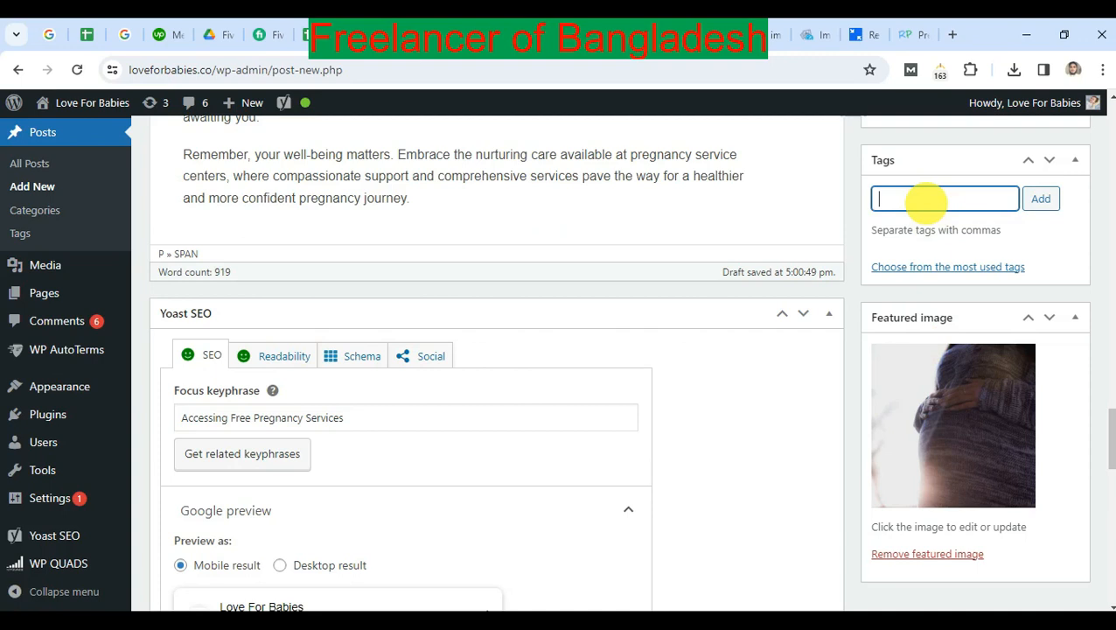
text(preg)
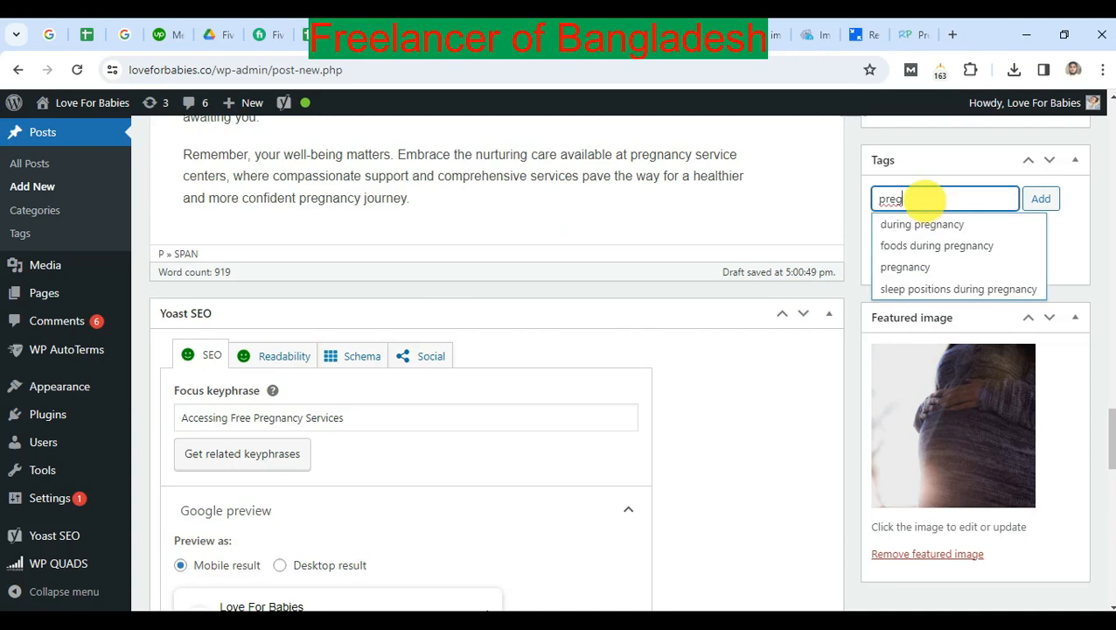
double_click(331, 198)
key(ctrl+c)
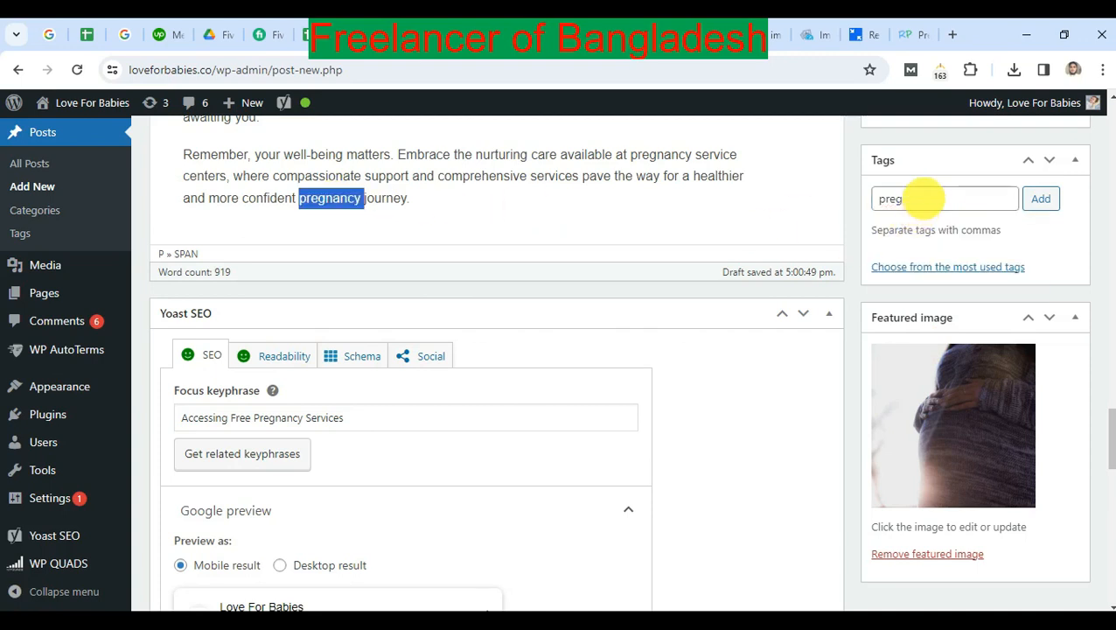
double_click(922, 200)
key(ctrl+v)
click(1038, 200)
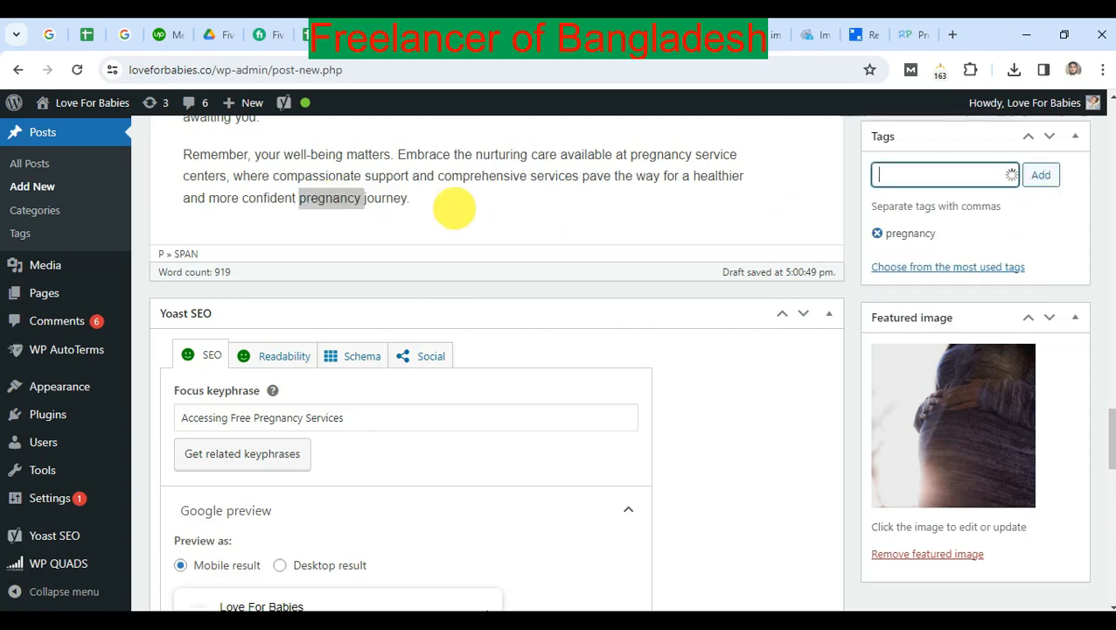
Copy "pregnancy journey" from the end of the article's last paragraph and add it as a second tag
click(453, 208)
drag(298, 198, 403, 199)
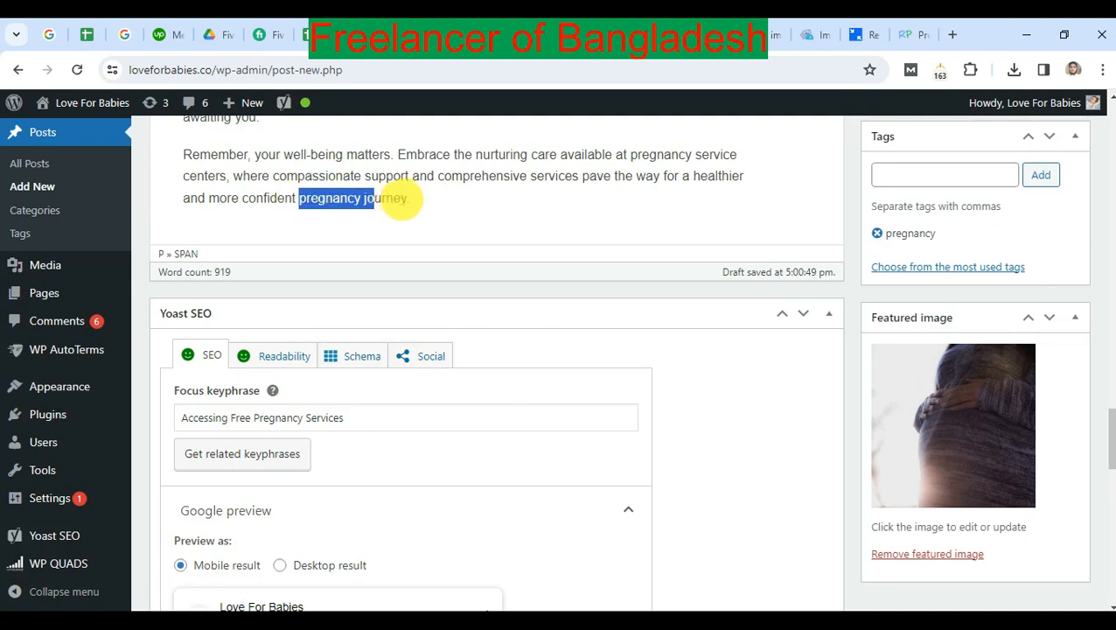
key(ctrl+c)
click(928, 174)
key(ctrl+v)
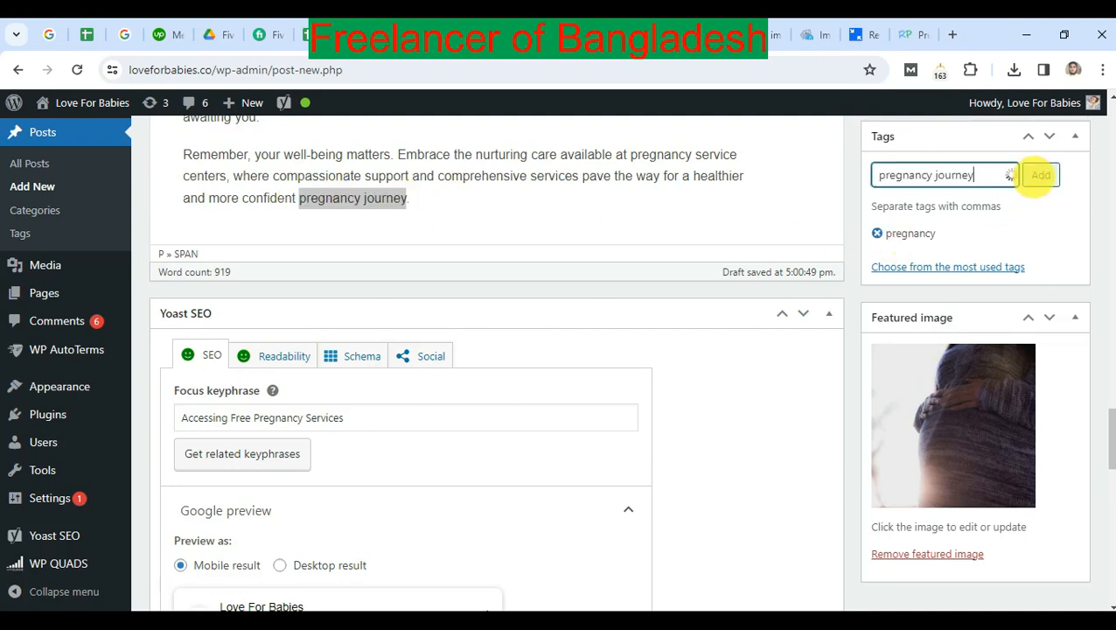
click(1038, 175)
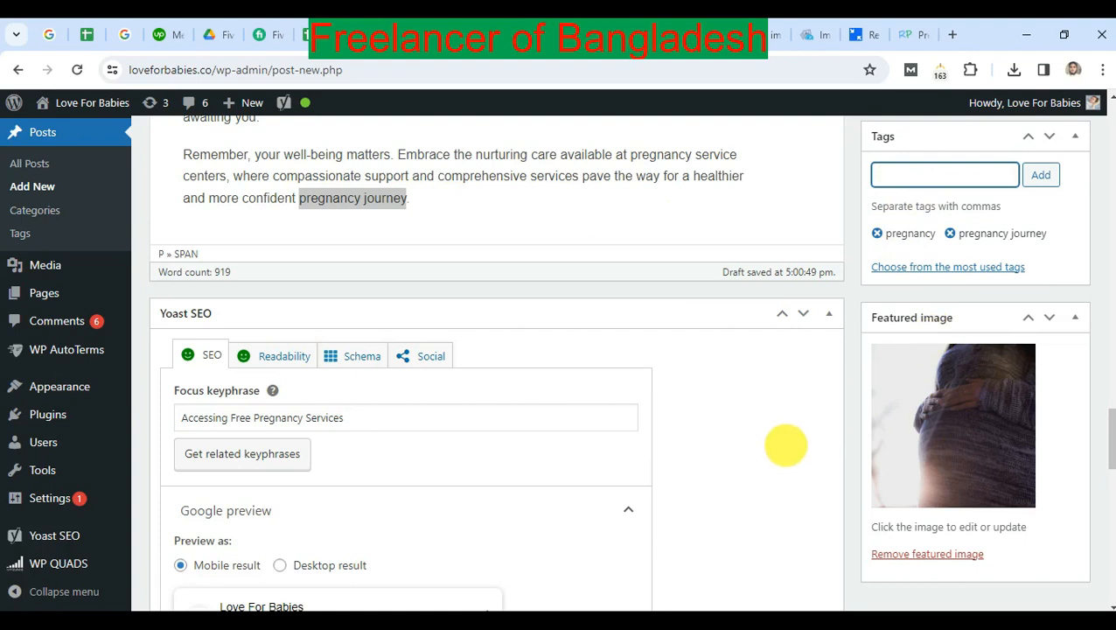
Look through the article's introduction, sections and headings for another phrase suitable as a tag
scroll(792, 455, up, 10)
scroll(805, 463, up, 5)
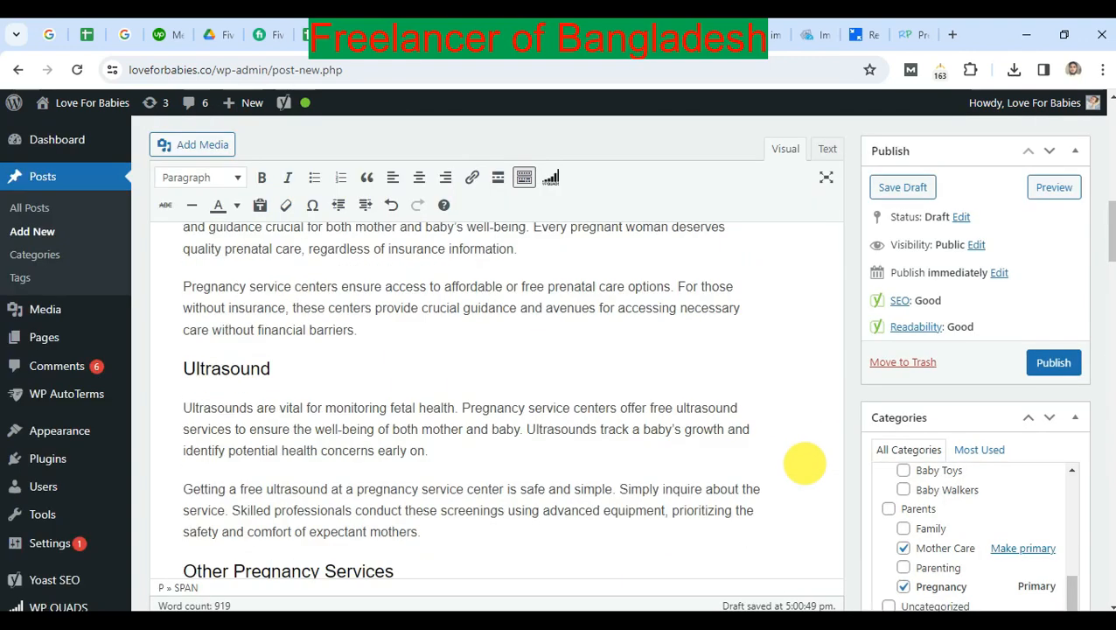
scroll(804, 463, up, 5)
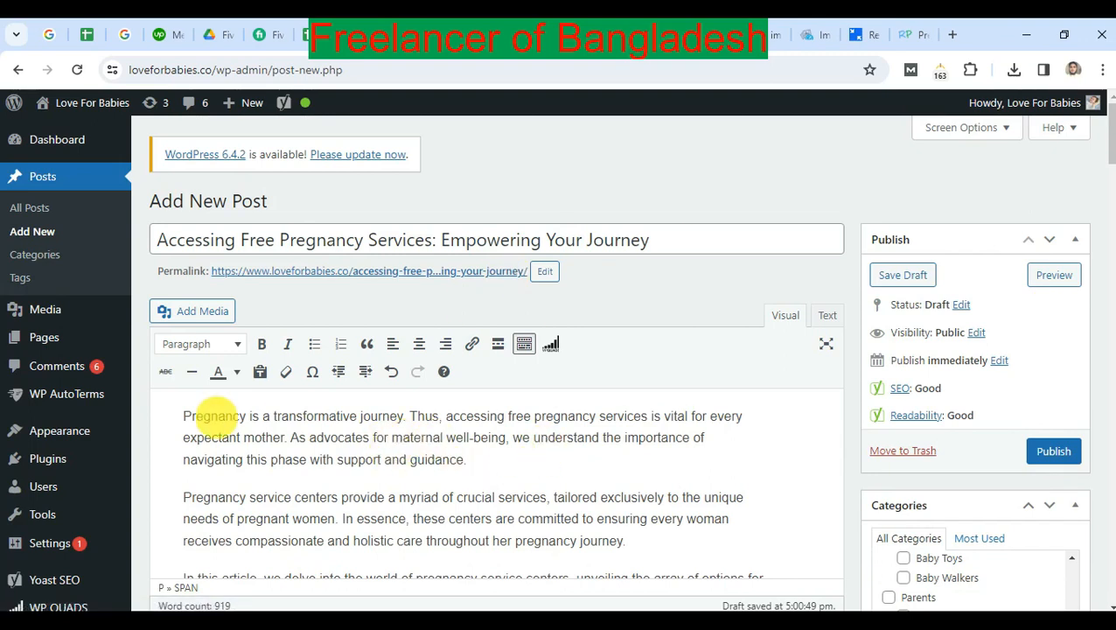
scroll(399, 250, down, 3)
scroll(353, 304, down, 3)
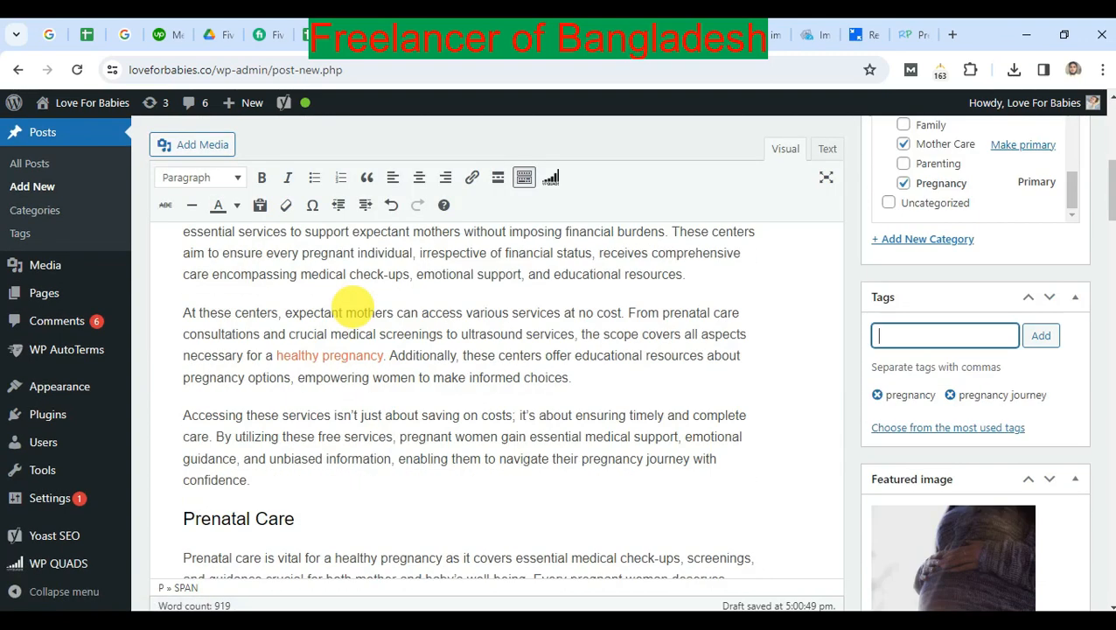
scroll(340, 355, up, 2)
click(344, 333)
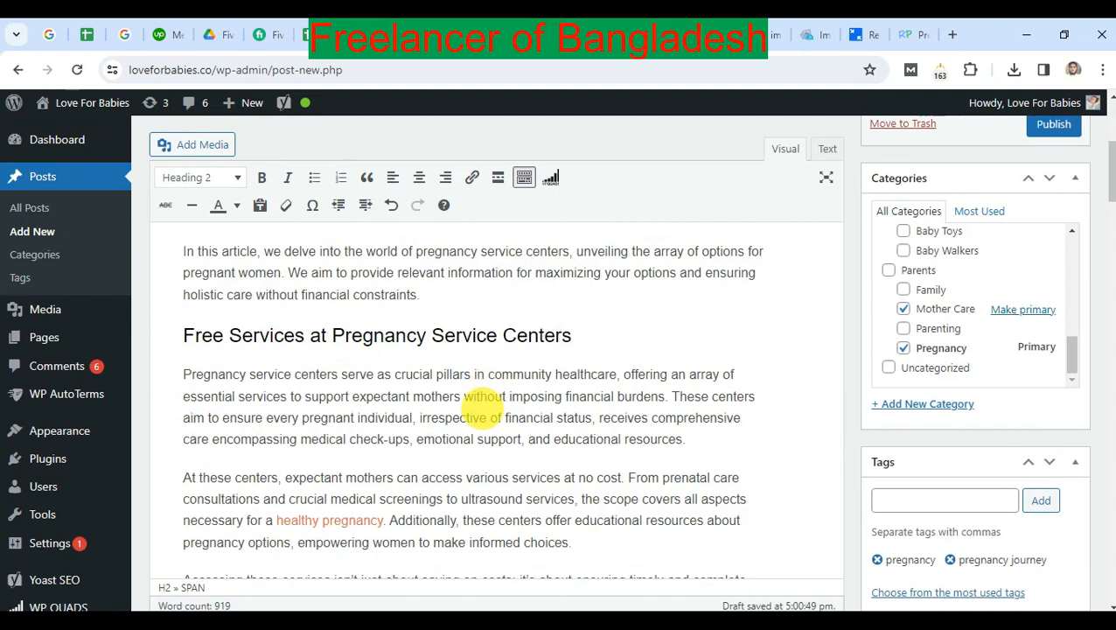
scroll(381, 333, up, 2)
click(399, 334)
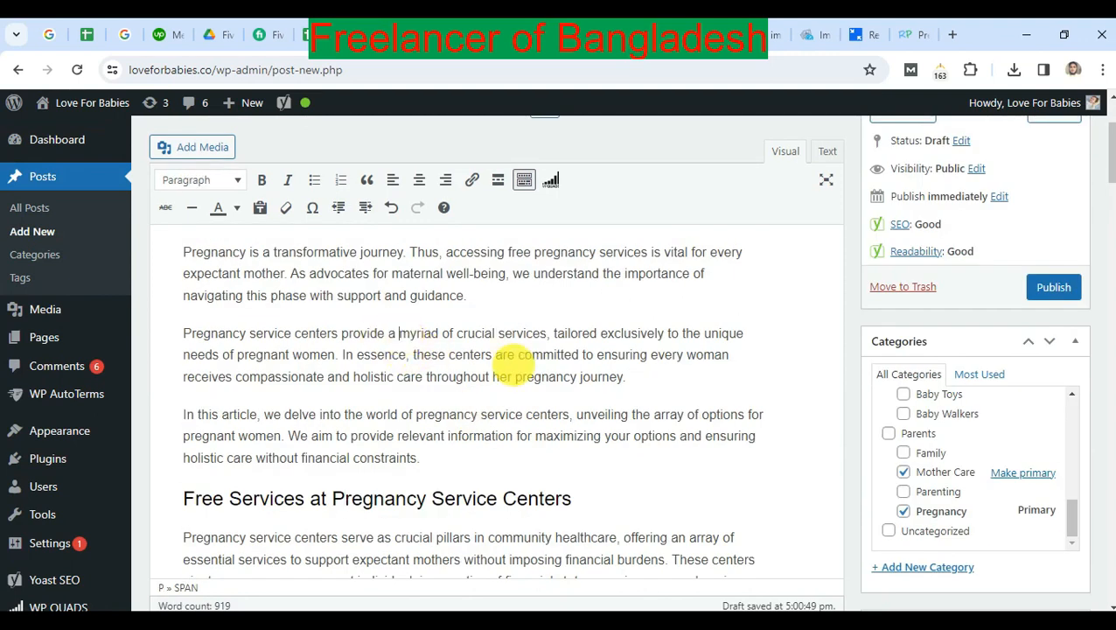
scroll(503, 435, up, 2)
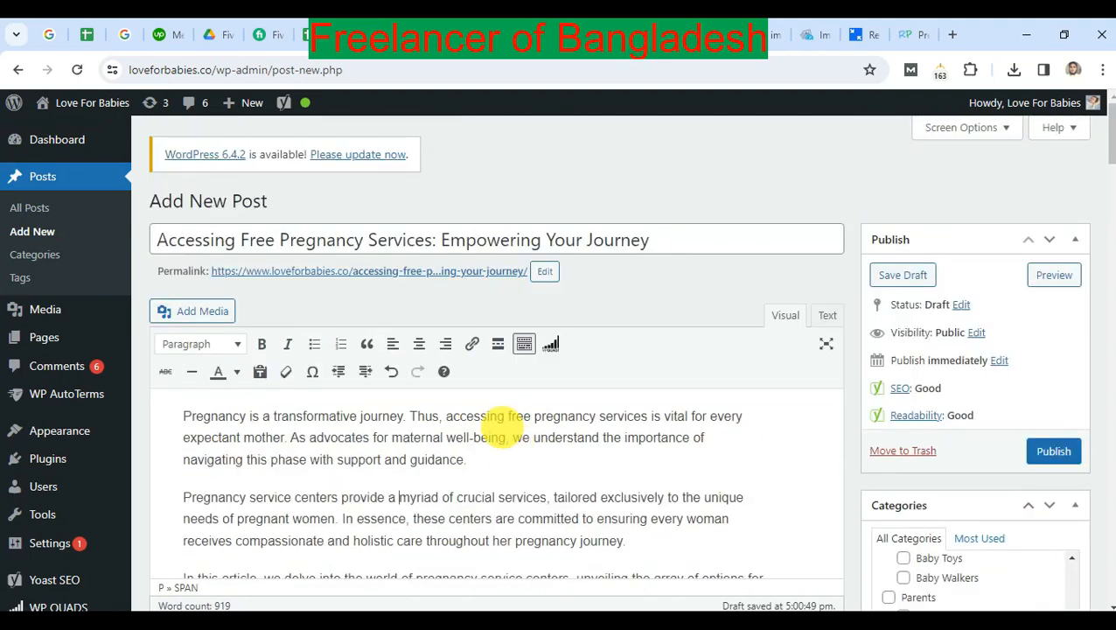
scroll(473, 376, down, 2)
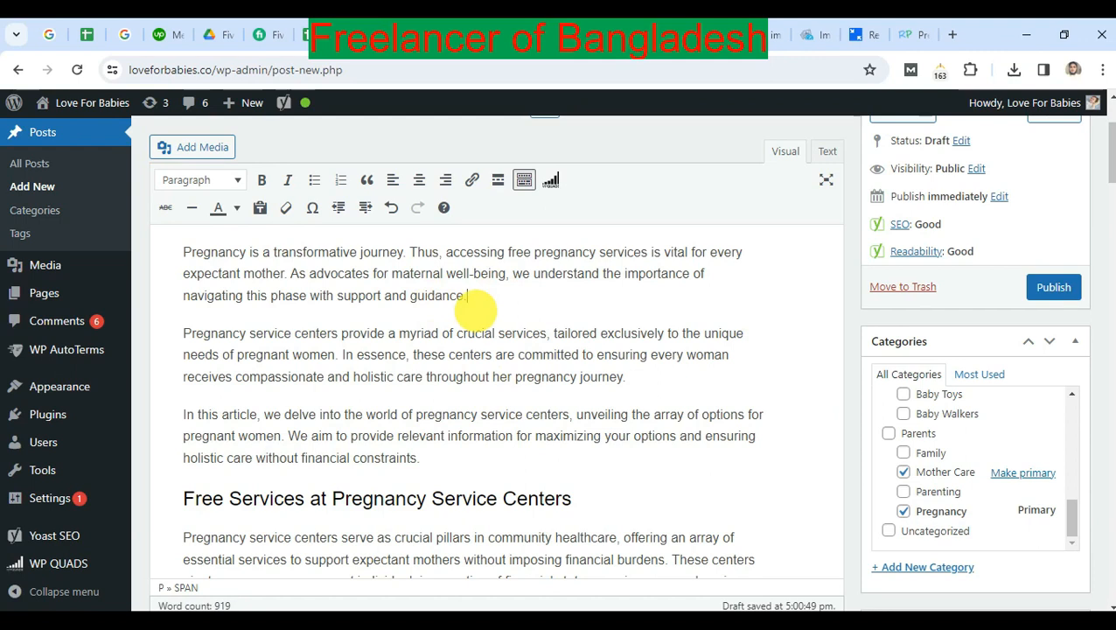
scroll(430, 368, down, 3)
scroll(444, 406, down, 6)
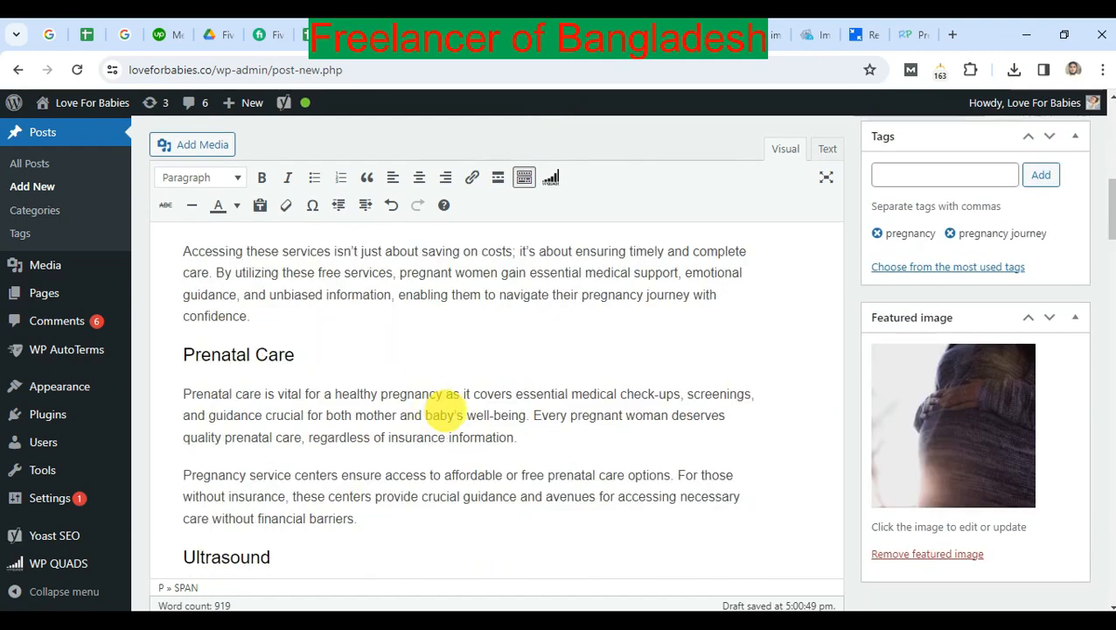
key(shift+alt+3)
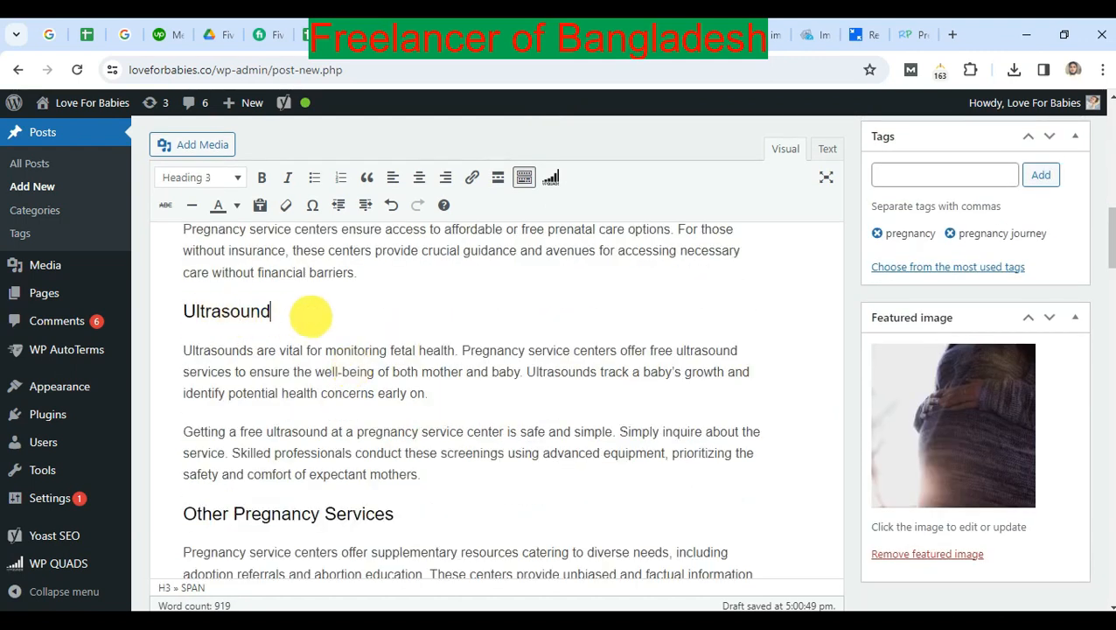
double_click(229, 313)
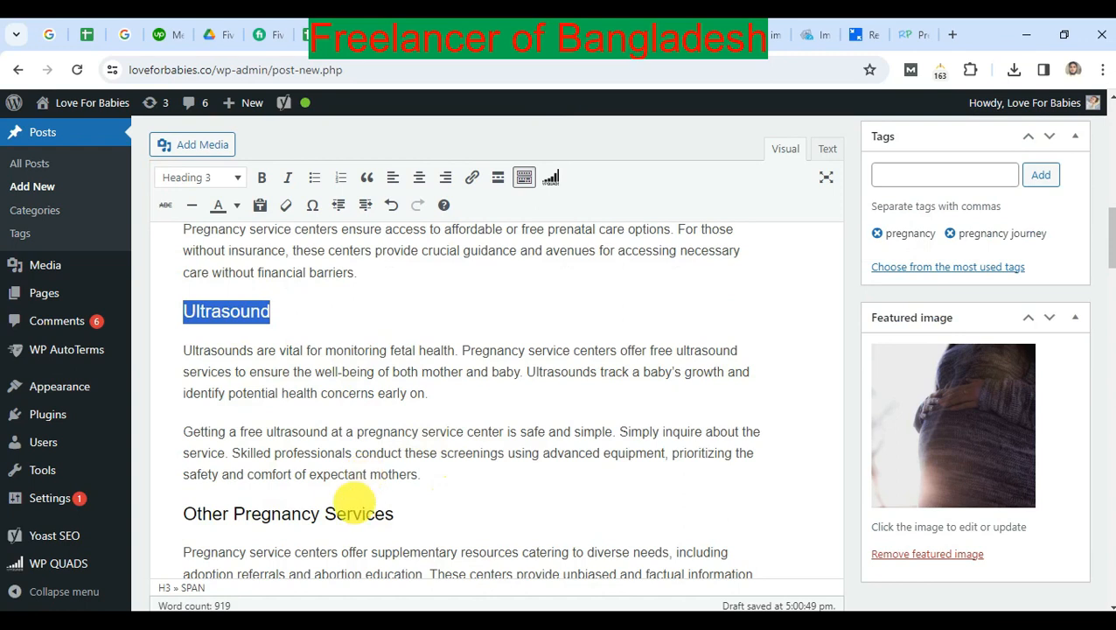
Untick and re-tick the Pregnancy category, and add "Pregnancy Services" from the "Other Pregnancy Services" heading as a tag
drag(234, 513, 391, 513)
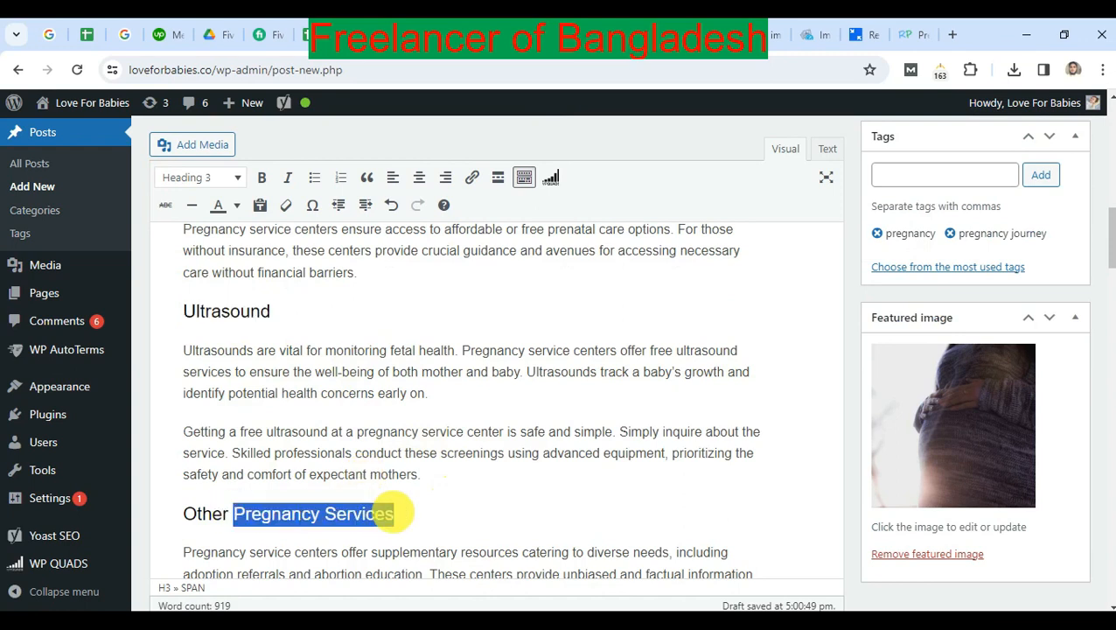
scroll(914, 316, up, 2)
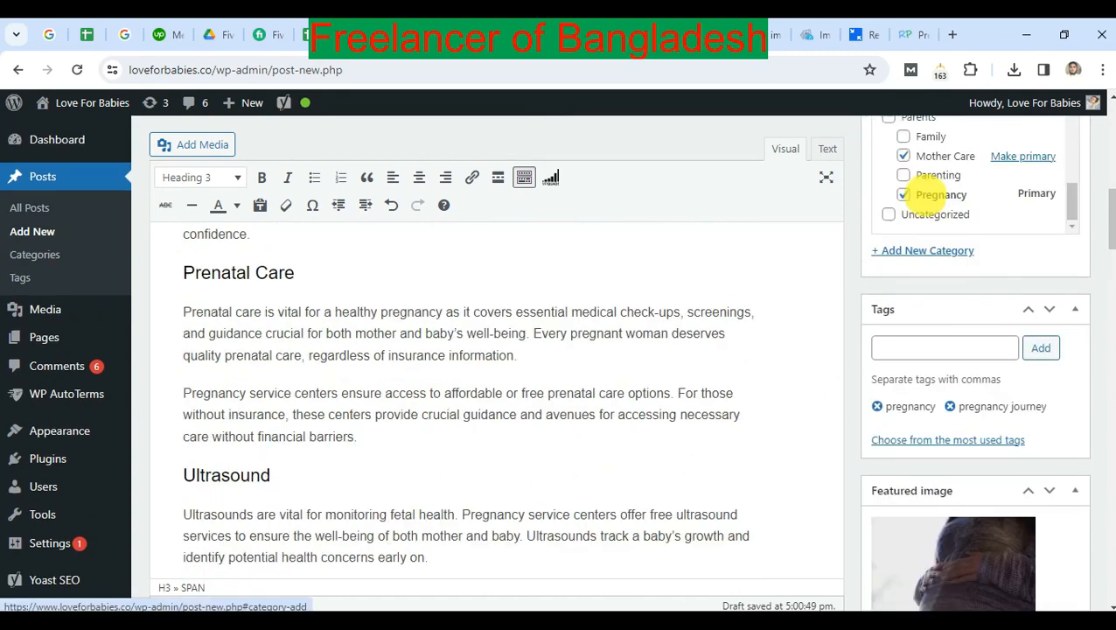
click(927, 194)
click(927, 194)
click(939, 347)
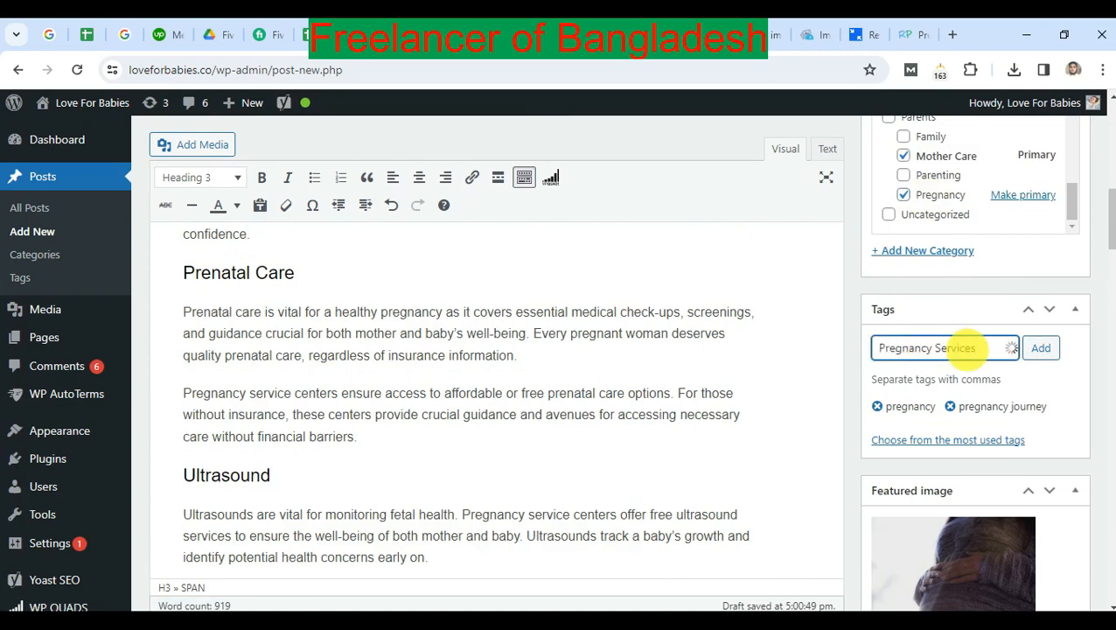
click(1041, 348)
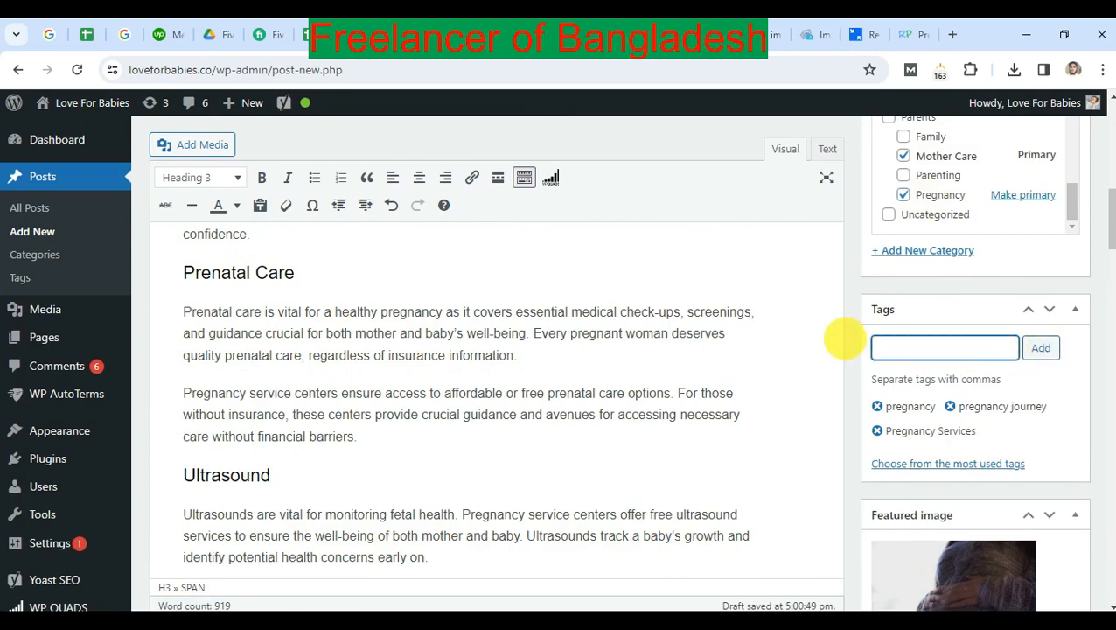
Publish the post "Accessing Free Pregnancy Services: Empowering Your Journey"
scroll(734, 393, up, 3)
scroll(716, 414, up, 3)
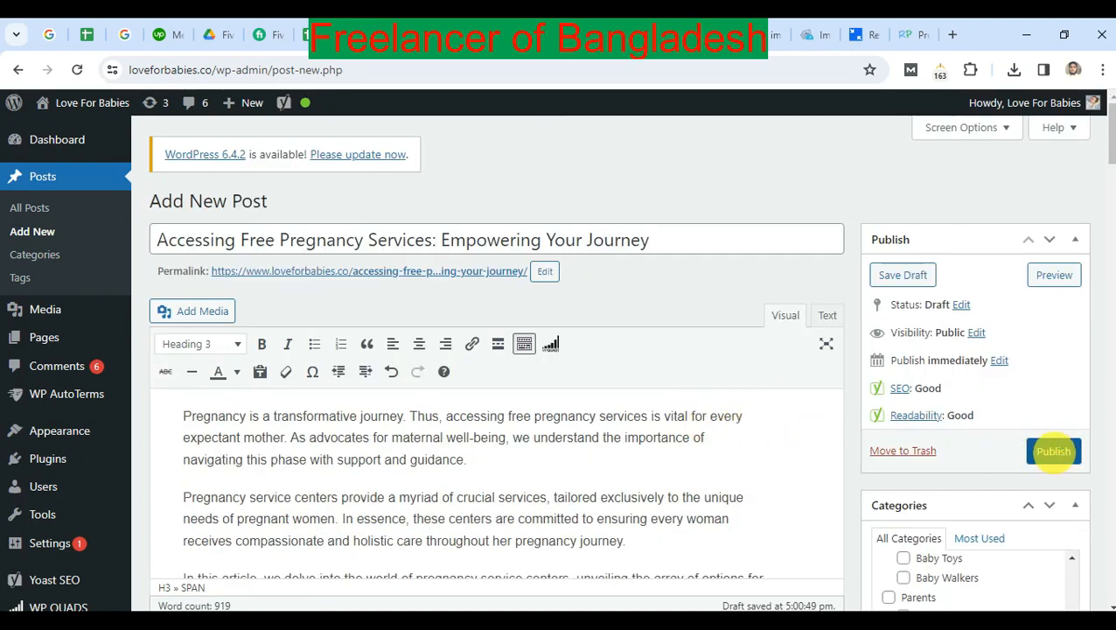
click(1053, 451)
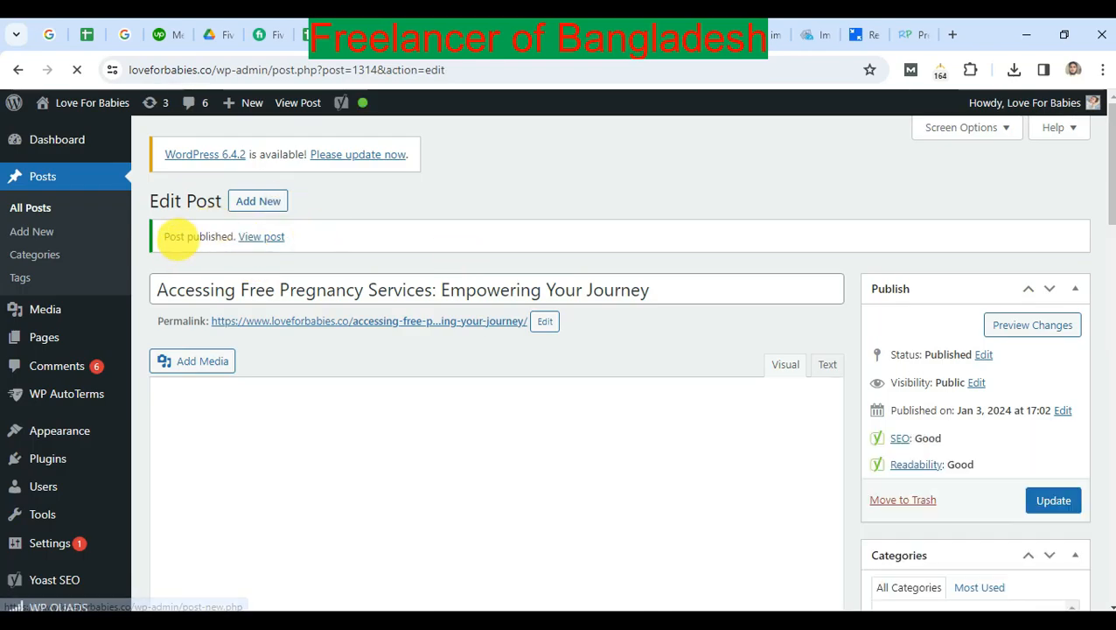
Open the published post's live page in a new browser tab and switch to it
drag(164, 237, 261, 237)
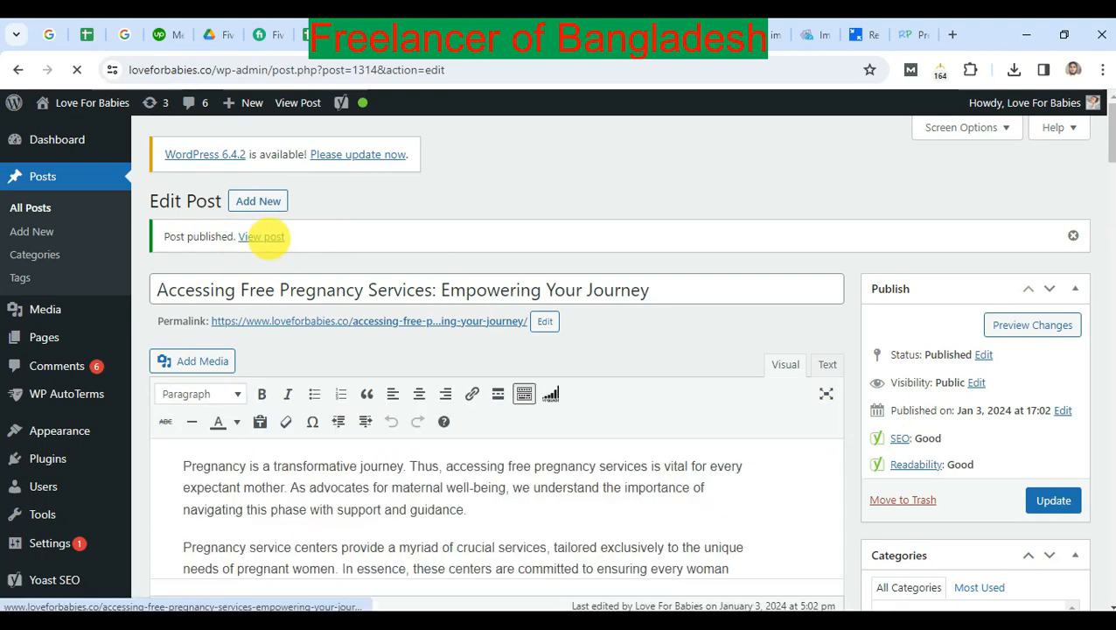
right_click(261, 236)
click(477, 99)
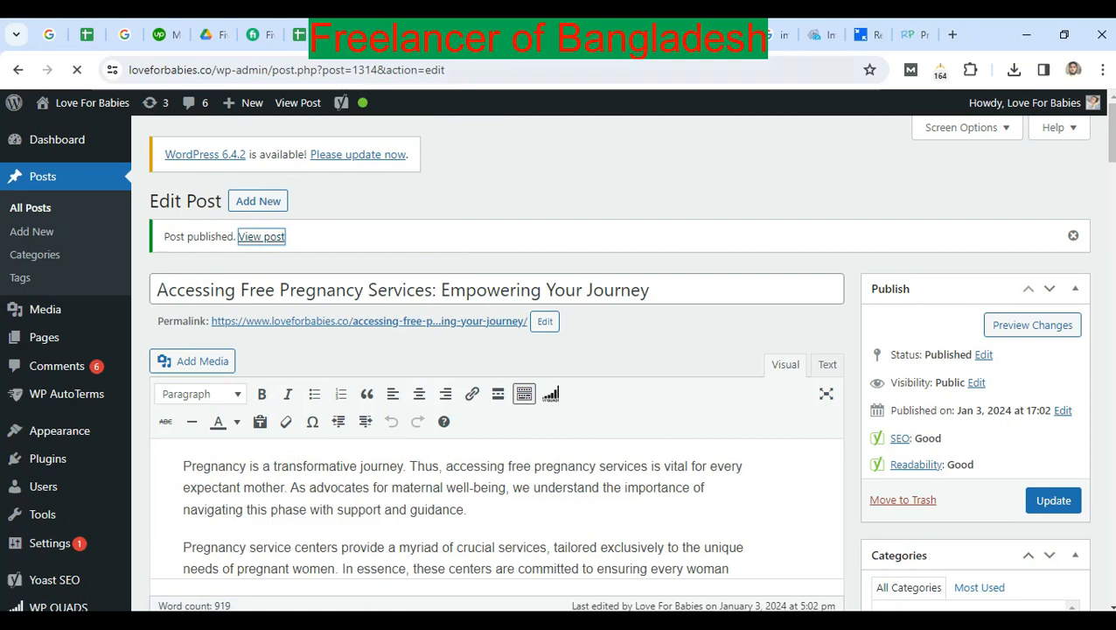
click(483, 35)
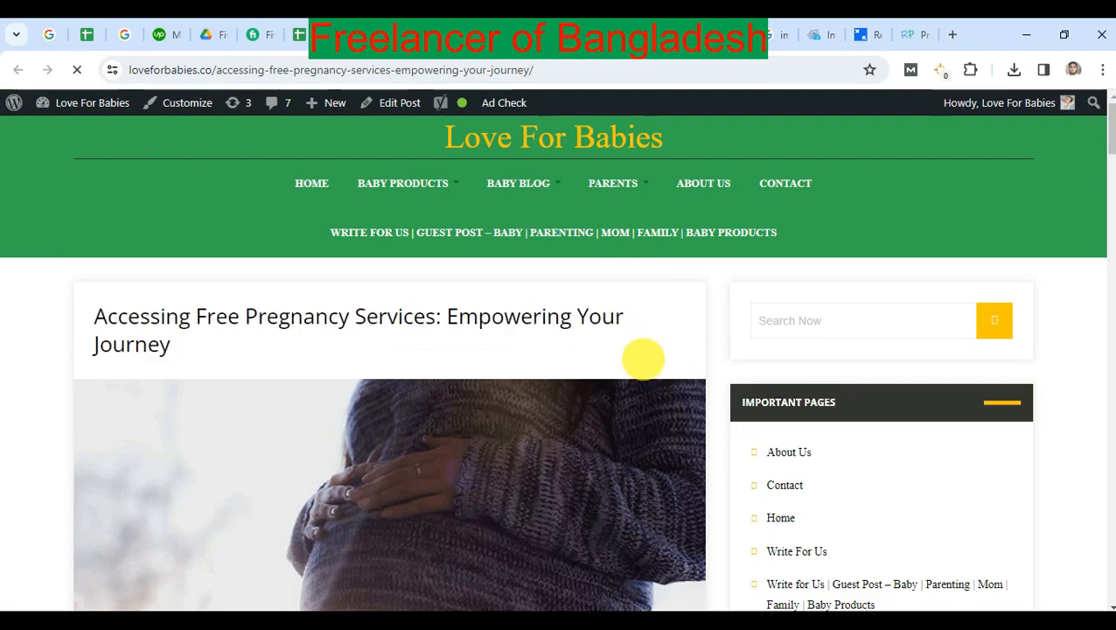
Review the live post from its title and featured image through the body sections and linked phrases down to the tags and related posts
scroll(655, 326, down, 2)
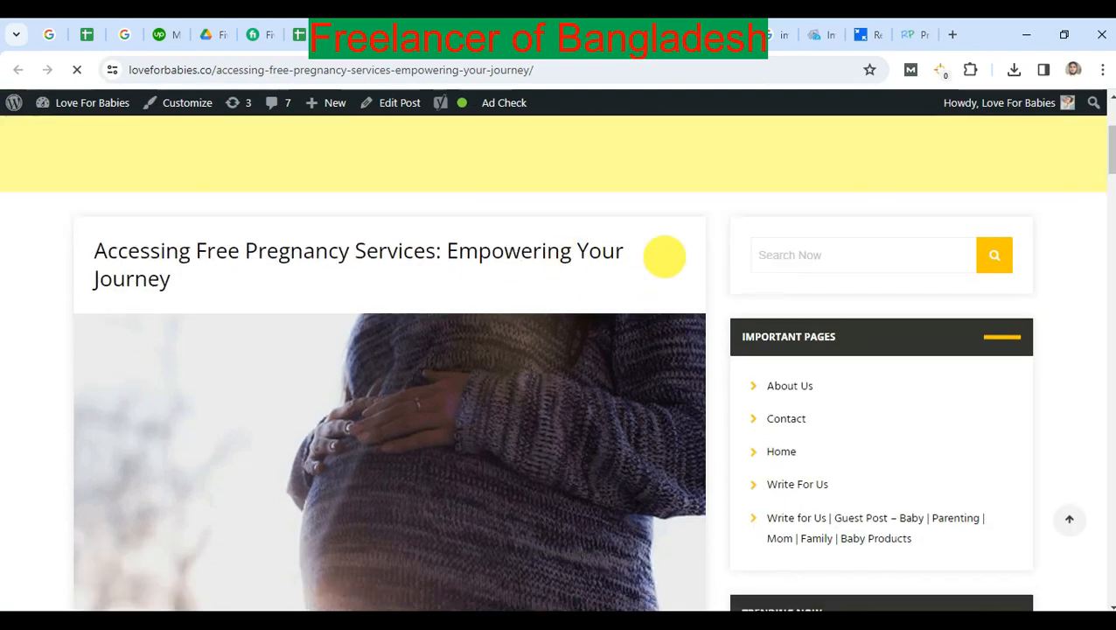
scroll(632, 420, up, 3)
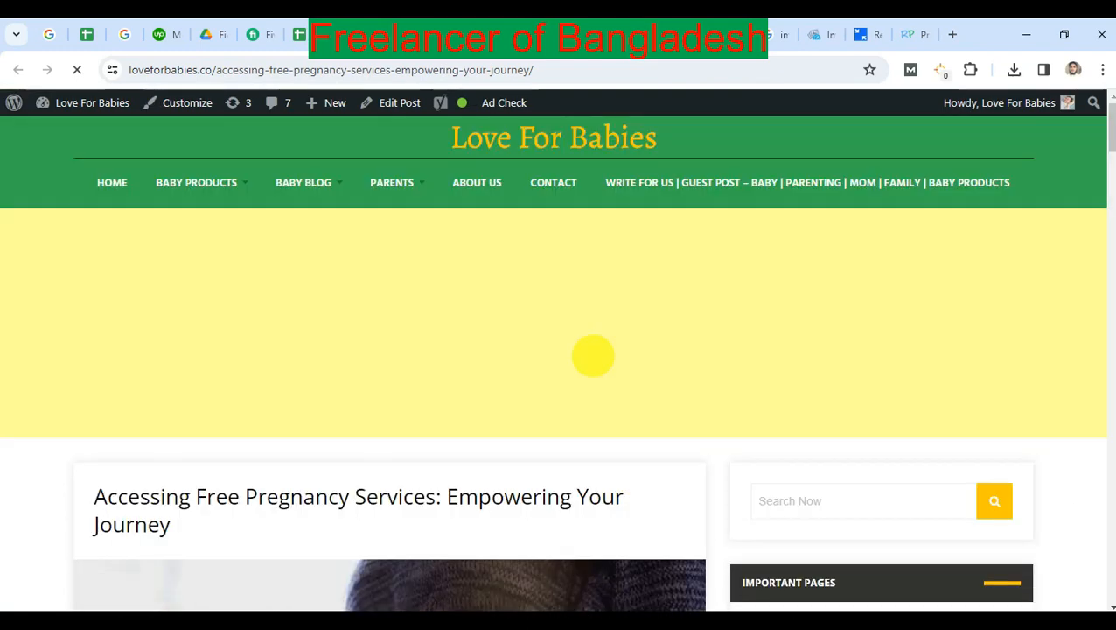
scroll(592, 357, down, 3)
triple_click(358, 259)
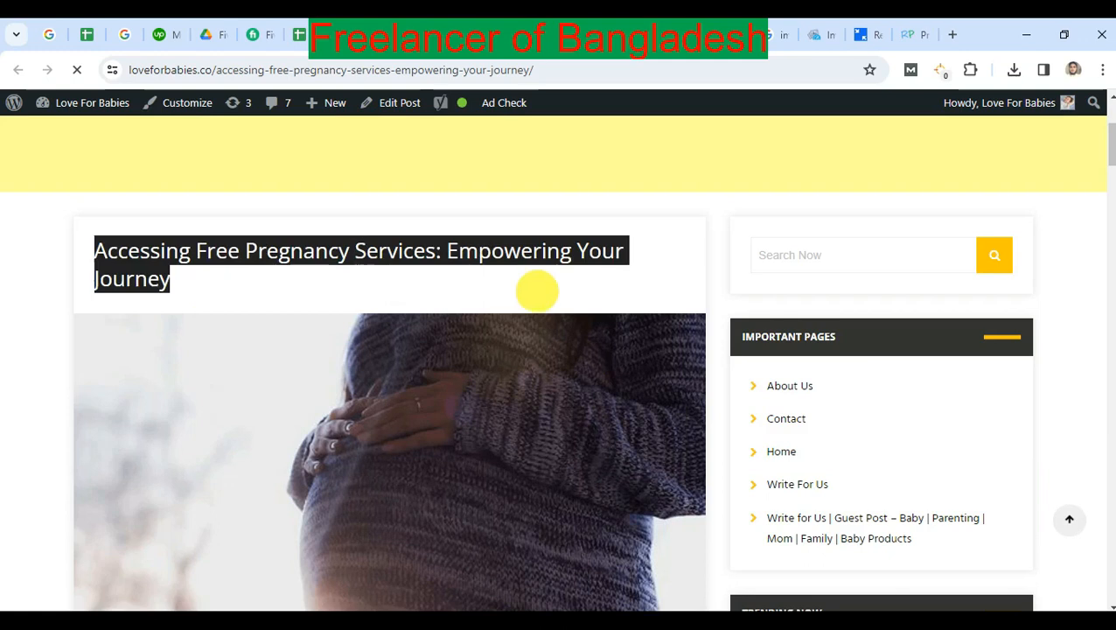
scroll(514, 332, down, 2)
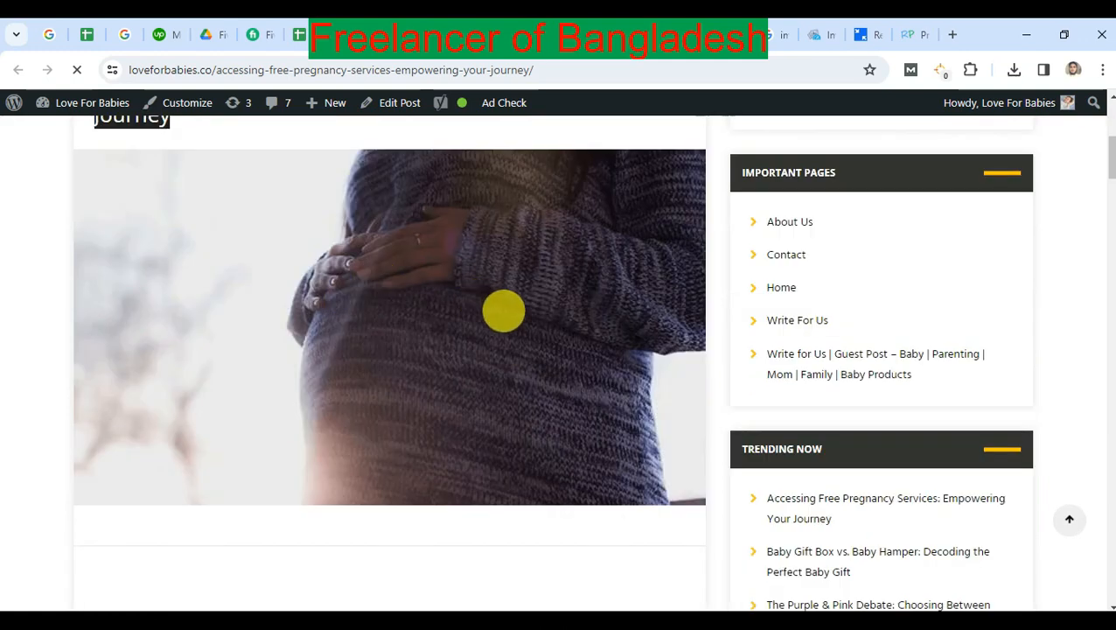
scroll(508, 314, down, 4)
scroll(324, 366, down, 3)
scroll(256, 321, down, 3)
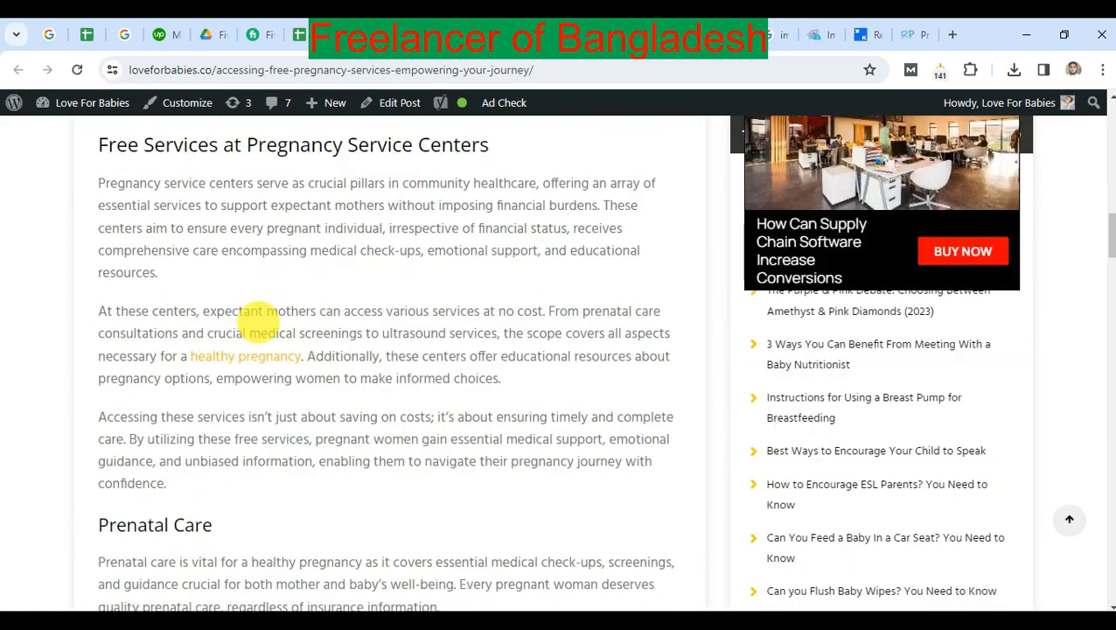
scroll(477, 380, down, 3)
scroll(341, 294, up, 2)
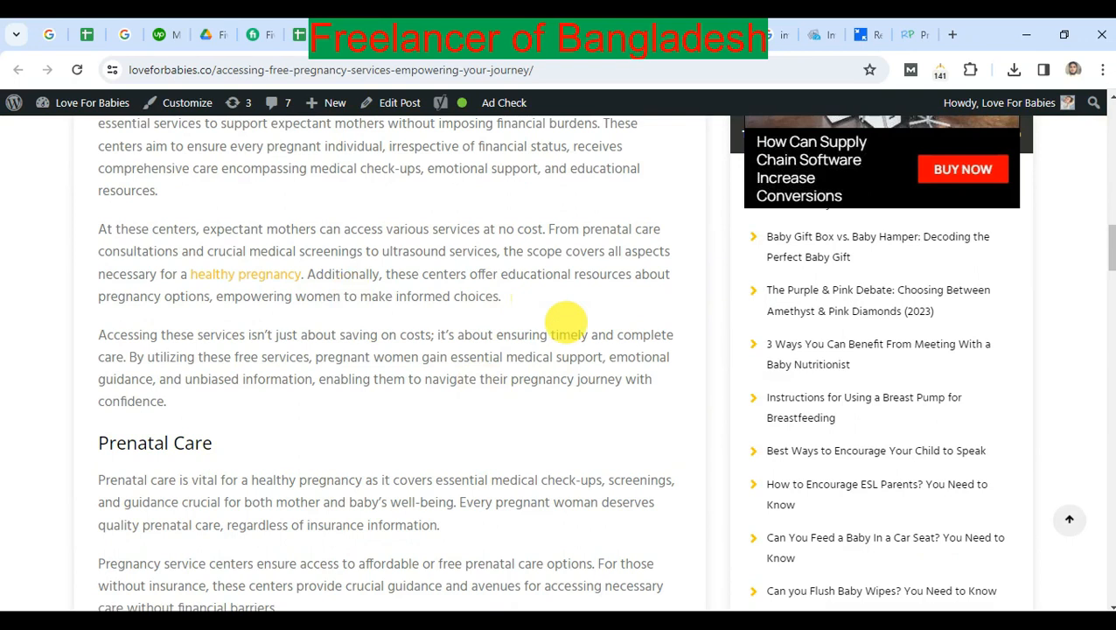
scroll(566, 322, down, 4)
scroll(571, 346, down, 10)
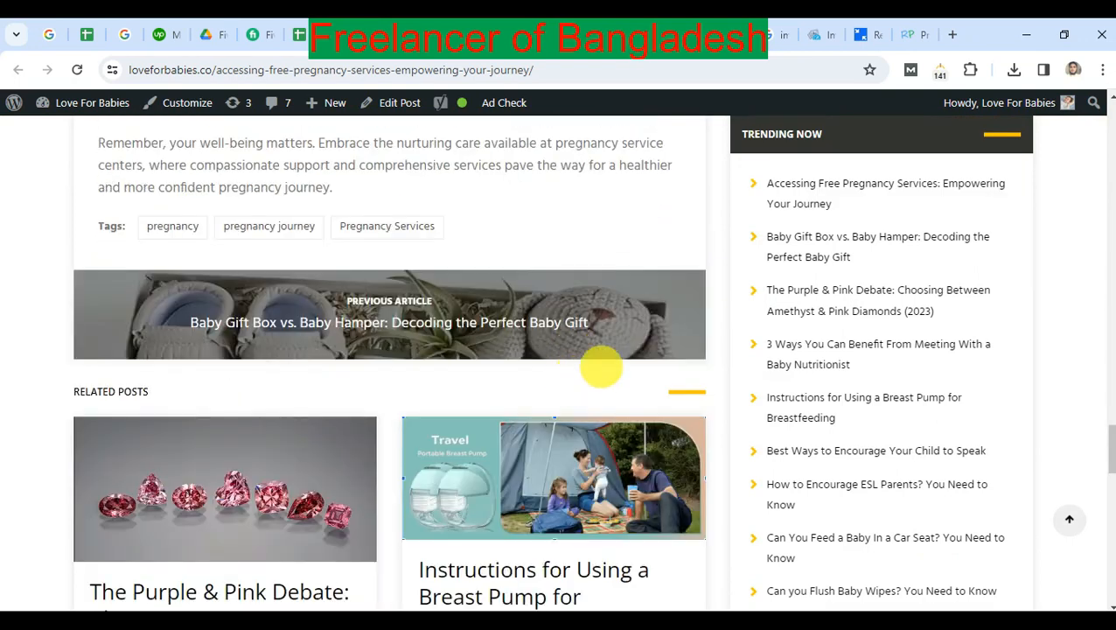
scroll(601, 369, up, 6)
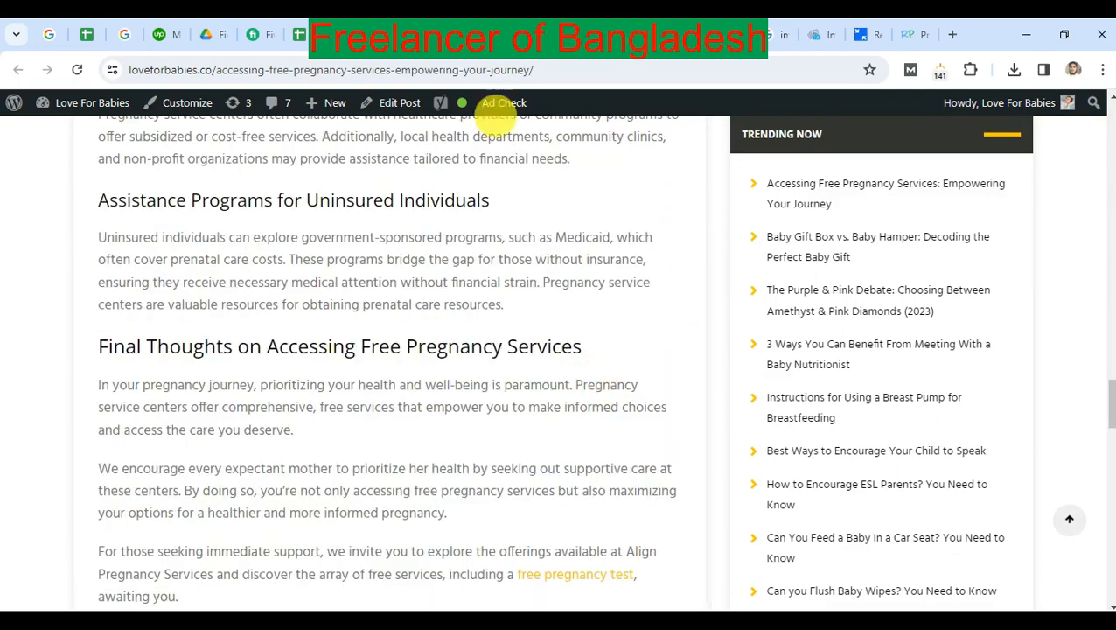
Return to the browser tab with the Edit Post page of "Accessing Free Pregnancy Services: Empowering Your Journey"
click(479, 37)
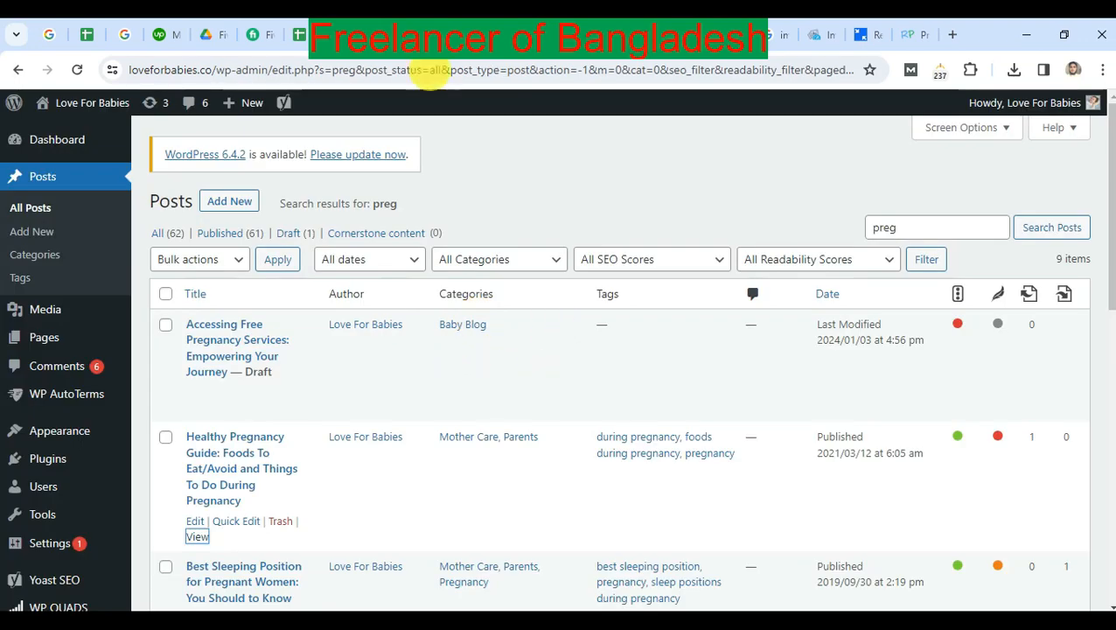
click(521, 36)
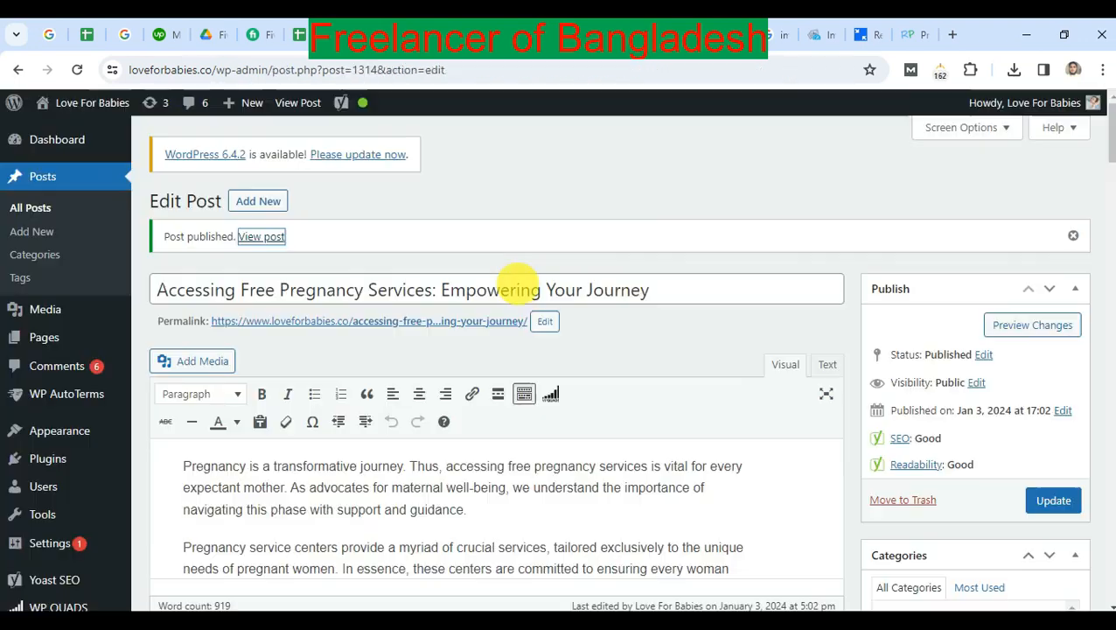